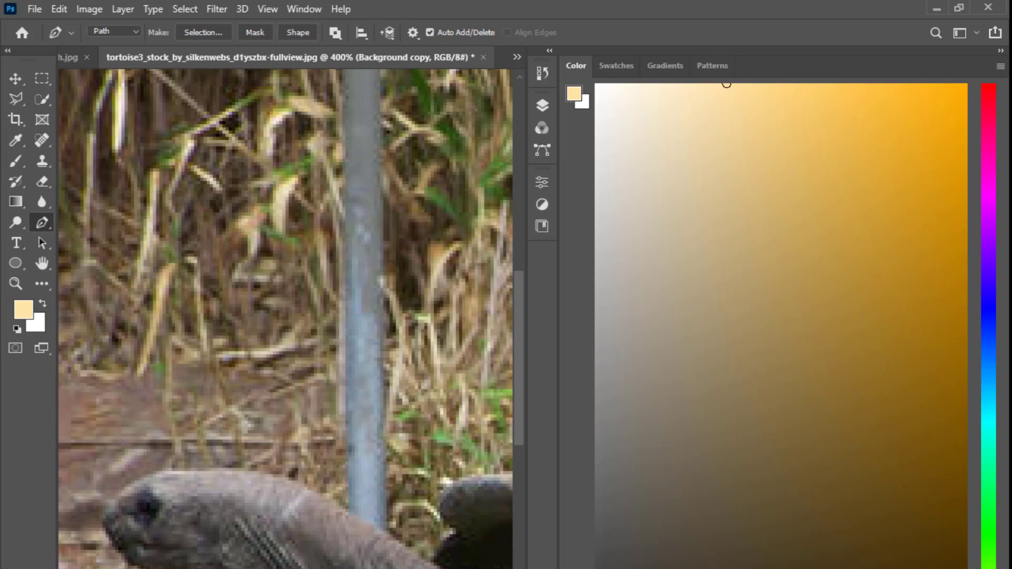
Trace the tortoise's mouth, the top of its head and its upper neck with a Pen tool path
{"action": "left_click", "coordinate": [125, 558]}
{"action": "left_click", "coordinate": [112, 543]}
{"action": "left_click", "coordinate": [103, 522]}
{"action": "left_click", "coordinate": [159, 470]}
{"action": "left_click", "coordinate": [279, 476]}
{"action": "left_click", "coordinate": [300, 486]}
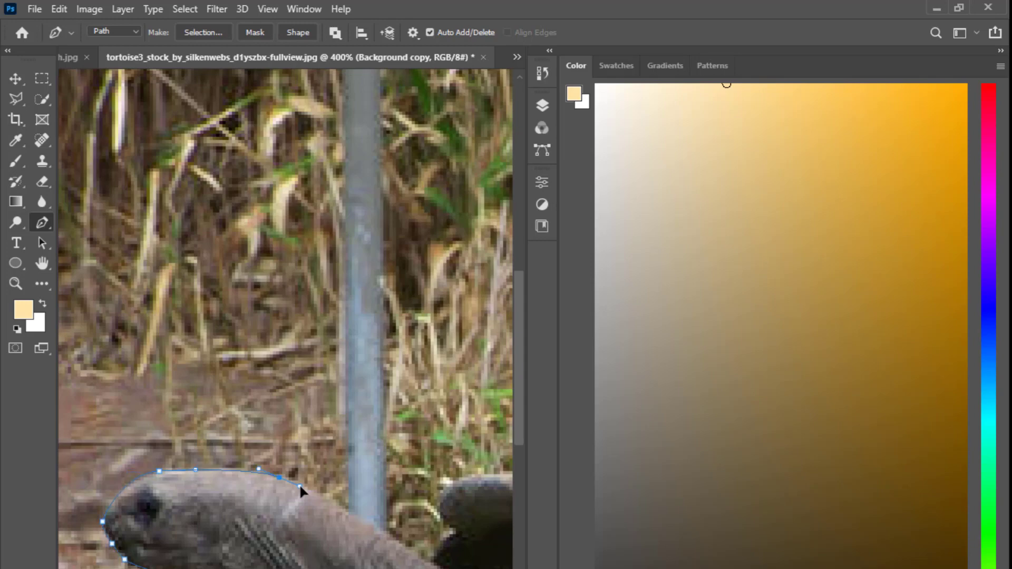
{"action": "left_click", "coordinate": [364, 521]}
Continue the path from the neck around the shell's front lip
{"action": "left_click_drag", "start_coordinate": [369, 522], "coordinate": [233, 505]}
{"action": "left_click", "coordinate": [295, 544]}
{"action": "mouse_move", "coordinate": [317, 513]}
{"action": "left_mouse_down"}
{"action": "mouse_move", "coordinate": [326, 511]}
{"action": "mouse_move", "coordinate": [315, 515]}
{"action": "left_mouse_up"}
{"action": "left_click", "coordinate": [308, 482]}
{"action": "left_click_drag", "start_coordinate": [319, 467], "coordinate": [389, 453]}
Continue the path along the top of the shell with curved segments that follow its bumps
{"action": "mouse_move", "coordinate": [470, 388]}
{"action": "left_mouse_down"}
{"action": "mouse_move", "coordinate": [325, 542]}
{"action": "mouse_move", "coordinate": [188, 523]}
{"action": "left_mouse_up"}
{"action": "left_click_drag", "start_coordinate": [261, 436], "coordinate": [292, 419]}
{"action": "left_click_drag", "start_coordinate": [371, 379], "coordinate": [261, 483]}
{"action": "left_click_drag", "start_coordinate": [337, 480], "coordinate": [377, 496]}
{"action": "left_click_drag", "start_coordinate": [437, 488], "coordinate": [248, 498]}
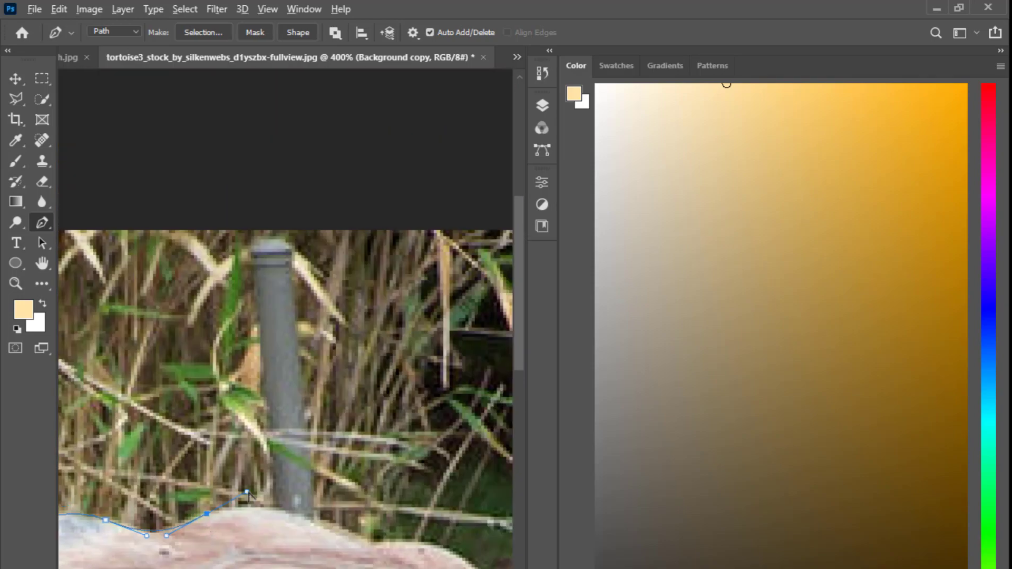
{"action": "left_click_drag", "start_coordinate": [345, 536], "coordinate": [401, 568]}
{"action": "left_click", "coordinate": [346, 536], "text": "alt"}
{"action": "left_click_drag", "start_coordinate": [469, 568], "coordinate": [343, 396]}
{"action": "key", "text": "ctrl+z"}
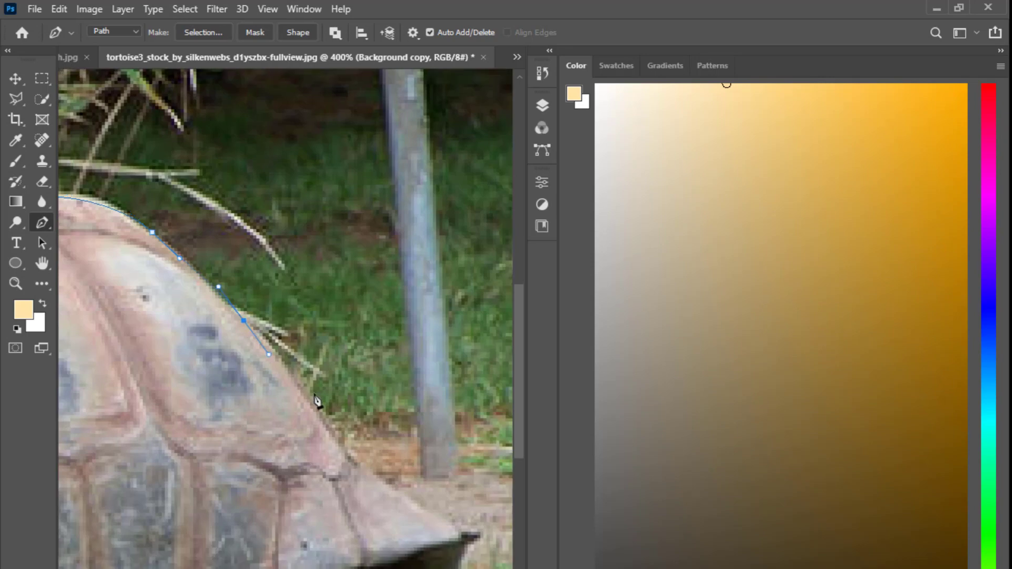
Extend the path down the shell's rear slope and around its pointed rear edge and flap
{"action": "left_click_drag", "start_coordinate": [316, 411], "coordinate": [328, 427]}
{"action": "left_click_drag", "start_coordinate": [366, 474], "coordinate": [383, 487]}
{"action": "left_click_drag", "start_coordinate": [441, 518], "coordinate": [293, 363]}
{"action": "left_click", "coordinate": [315, 376]}
{"action": "left_click", "coordinate": [292, 449]}
{"action": "left_click", "coordinate": [283, 464]}
{"action": "left_click", "coordinate": [290, 477]}
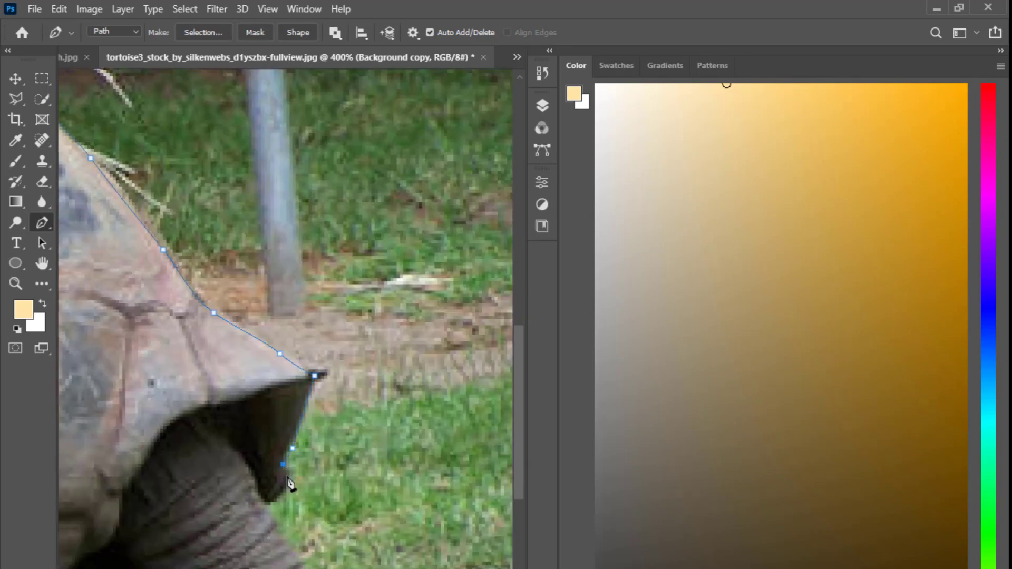
{"action": "left_click_drag", "start_coordinate": [270, 502], "coordinate": [157, 343]}
Trace the outer edge of the near hind leg and around its toes
{"action": "left_click", "coordinate": [270, 515]}
{"action": "left_click", "coordinate": [191, 410]}
{"action": "left_click", "coordinate": [220, 451]}
{"action": "left_click_drag", "start_coordinate": [232, 466], "coordinate": [238, 471]}
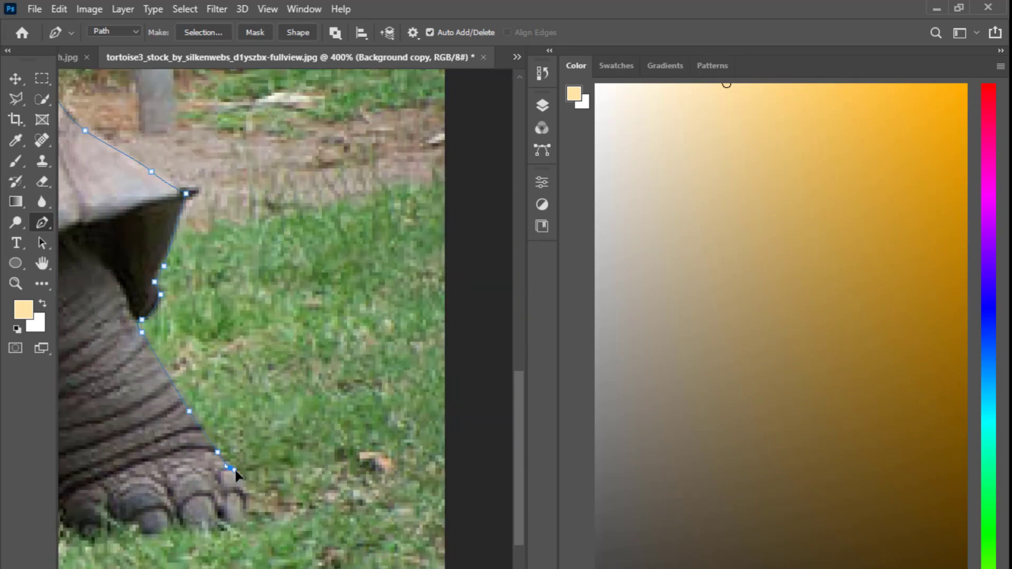
{"action": "left_click", "coordinate": [251, 488]}
{"action": "left_click_drag", "start_coordinate": [226, 534], "coordinate": [308, 513]}
{"action": "left_click_drag", "start_coordinate": [276, 528], "coordinate": [166, 528]}
{"action": "left_click", "coordinate": [268, 534]}
Continue the path up the inner edge of the hind leg and along the rear underside of the belly
{"action": "left_click_drag", "start_coordinate": [142, 518], "coordinate": [264, 549]}
{"action": "left_click", "coordinate": [256, 515]}
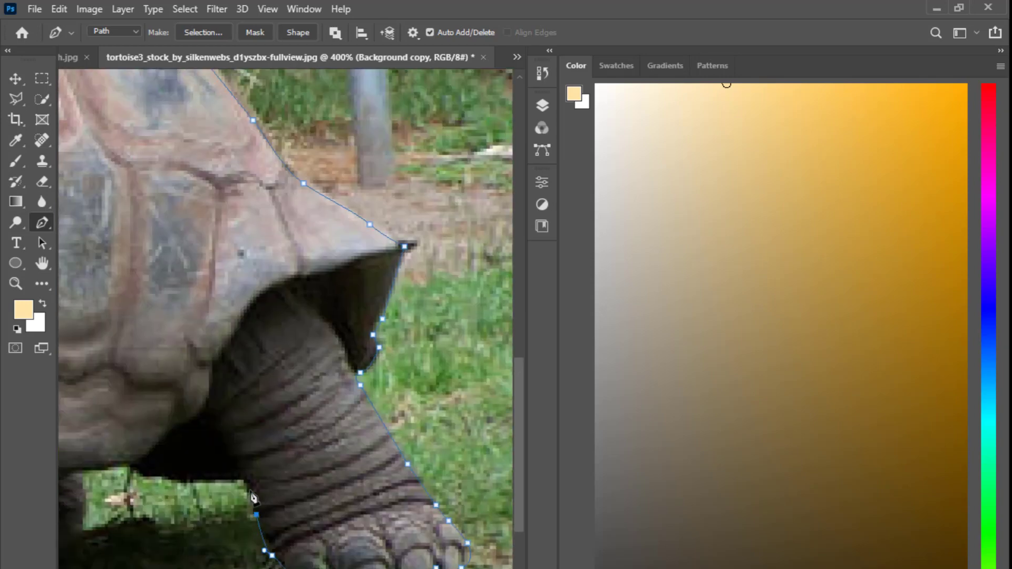
{"action": "left_click", "coordinate": [250, 490]}
{"action": "left_click", "coordinate": [243, 477]}
{"action": "left_click", "coordinate": [181, 483]}
{"action": "left_click", "coordinate": [149, 477]}
{"action": "left_click", "coordinate": [130, 467]}
Trace around the far hind leg and the near front leg up to the chest
{"action": "left_click_drag", "start_coordinate": [95, 485], "coordinate": [445, 521]}
{"action": "left_click", "coordinate": [256, 502]}
{"action": "left_click", "coordinate": [259, 567]}
{"action": "left_click", "coordinate": [325, 566]}
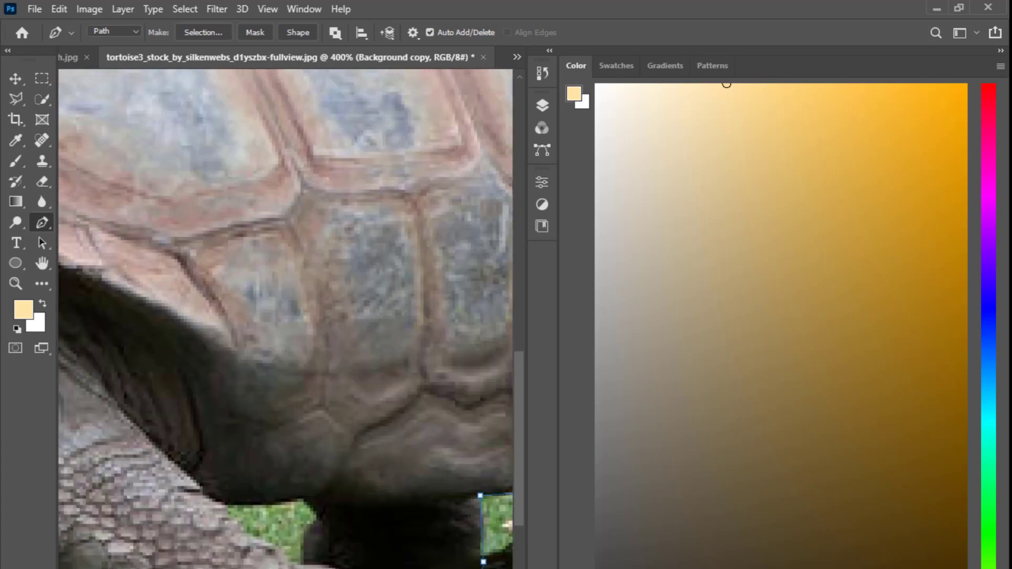
{"action": "left_click_drag", "start_coordinate": [232, 474], "coordinate": [407, 518]}
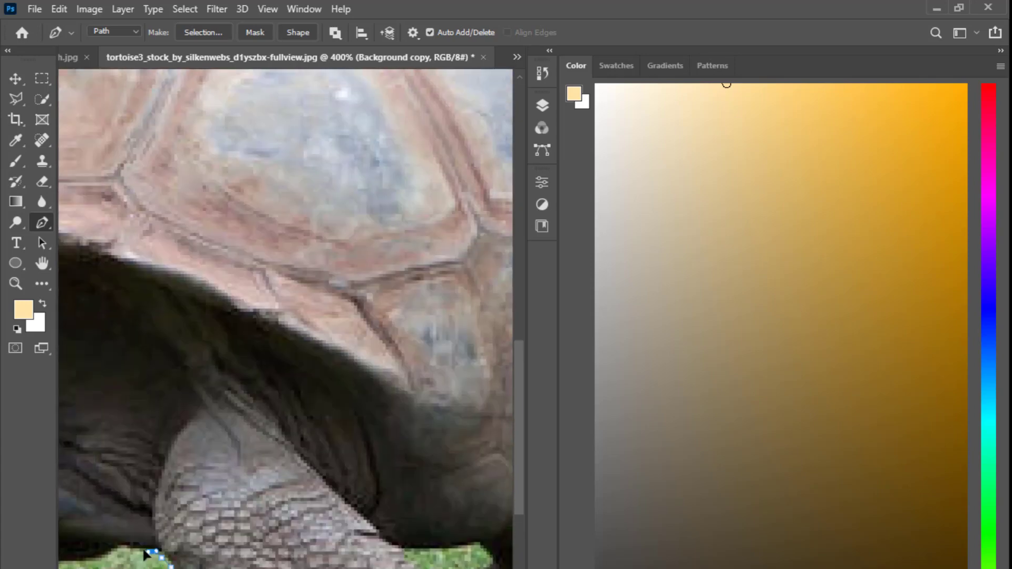
{"action": "left_click_drag", "start_coordinate": [100, 561], "coordinate": [254, 563]}
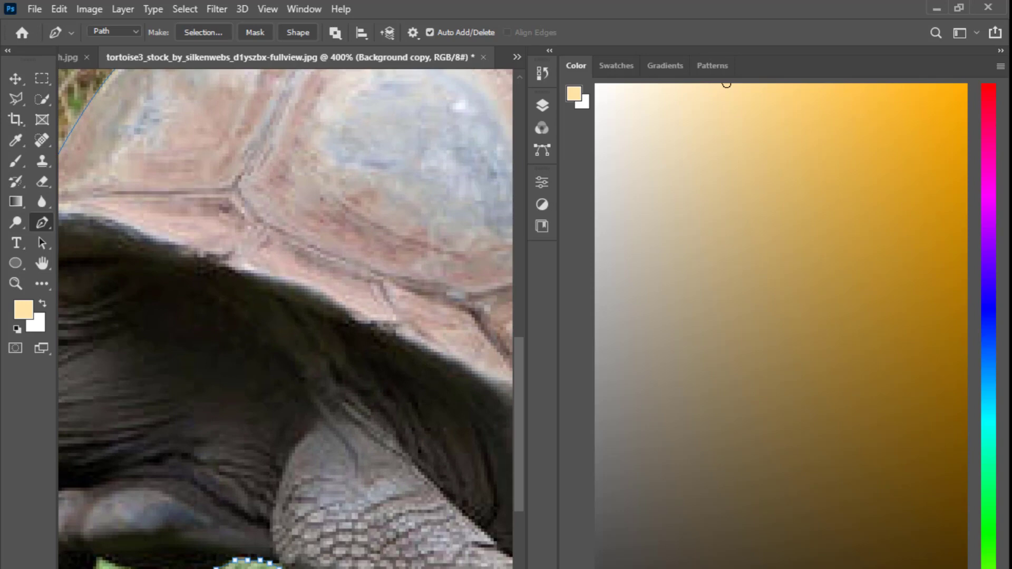
Continue the path along the underside of the chest to the far front leg
{"action": "left_click", "coordinate": [122, 567]}
{"action": "left_click", "coordinate": [109, 560]}
{"action": "left_click", "coordinate": [99, 557]}
{"action": "left_click", "coordinate": [93, 568]}
{"action": "left_click_drag", "start_coordinate": [100, 553], "coordinate": [353, 492]}
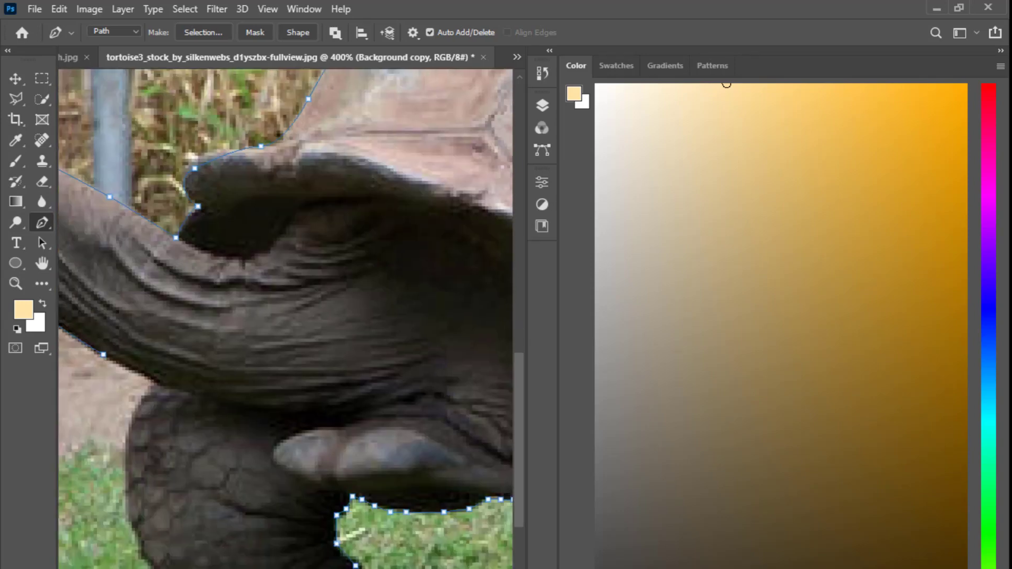
Trace the front edge of the far front leg and close the path at the lower neck
{"action": "left_click", "coordinate": [135, 537]}
{"action": "left_click", "coordinate": [127, 495]}
{"action": "left_click", "coordinate": [125, 453]}
{"action": "left_click", "coordinate": [128, 411]}
{"action": "left_click", "coordinate": [154, 381]}
{"action": "left_click", "coordinate": [126, 370]}
{"action": "left_click", "coordinate": [104, 355]}
Turn the closed tortoise path into a new anti-aliased selection with a 0.5-pixel feather radius
{"action": "key", "text": "ctrl+minus"}
{"action": "key", "text": "ctrl+minus"}
{"action": "key", "text": "ctrl+minus"}
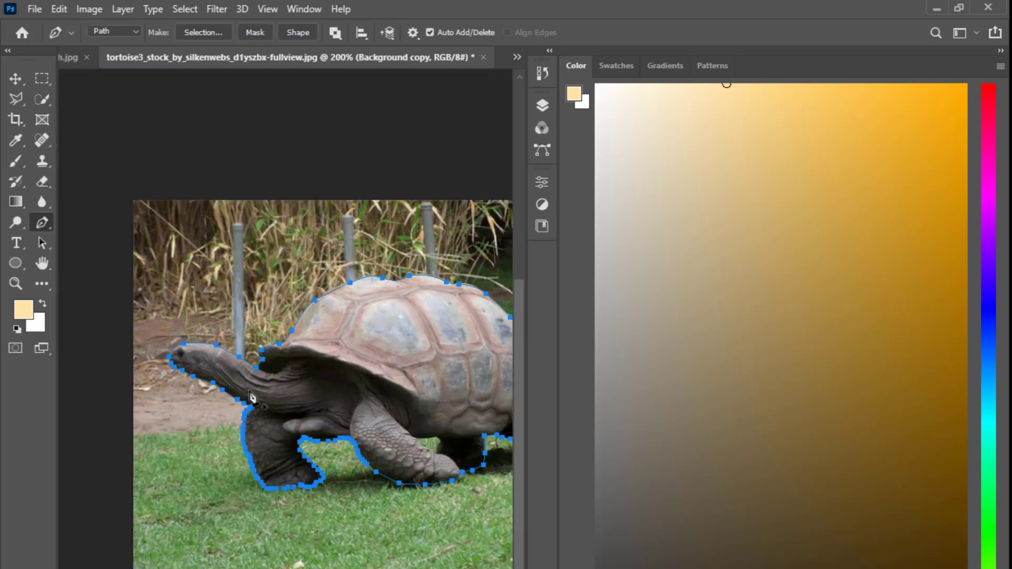
{"action": "key", "text": "ctrl+minus"}
{"action": "right_click", "coordinate": [284, 347]}
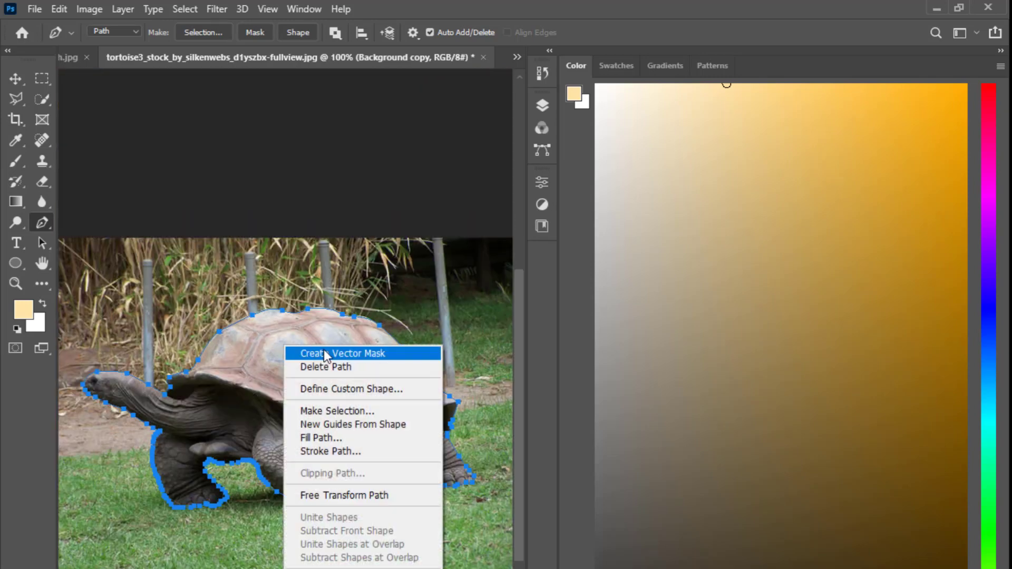
{"action": "left_click", "coordinate": [334, 411]}
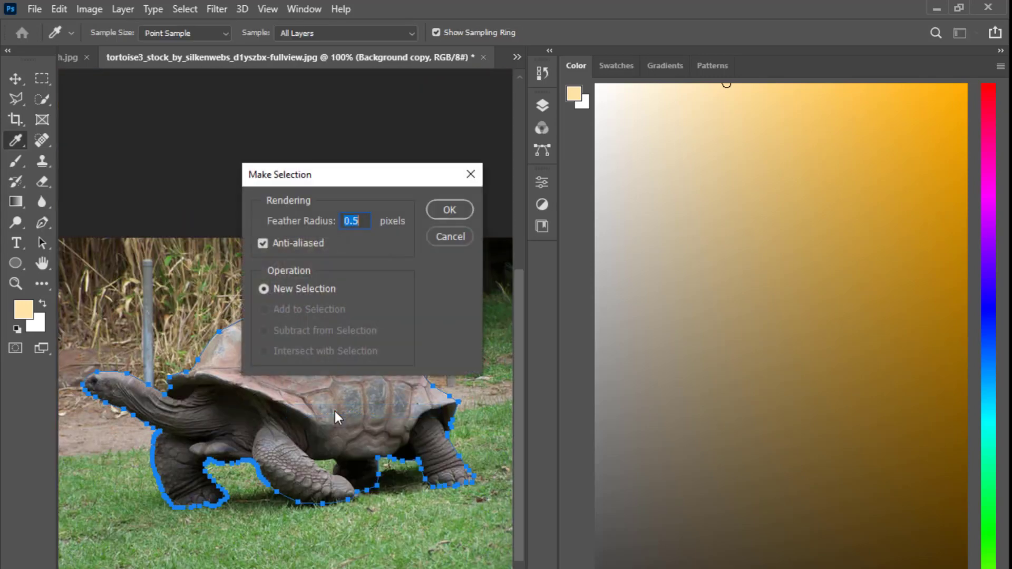
{"action": "left_click", "coordinate": [449, 210]}
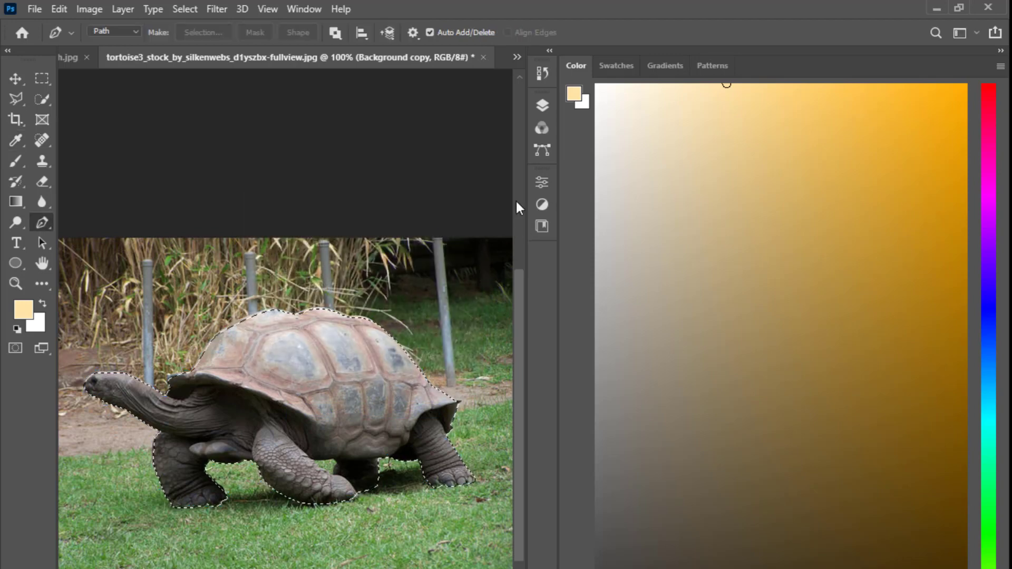
Hide the Background layer and add a layer mask to Background copy from the tortoise selection
{"action": "left_click", "coordinate": [544, 108]}
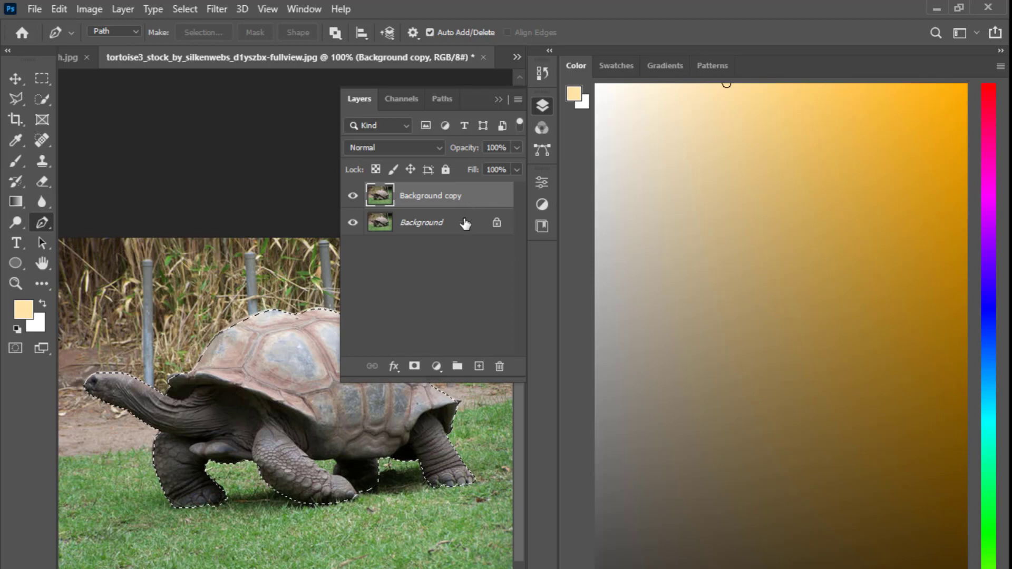
{"action": "left_click", "coordinate": [353, 222]}
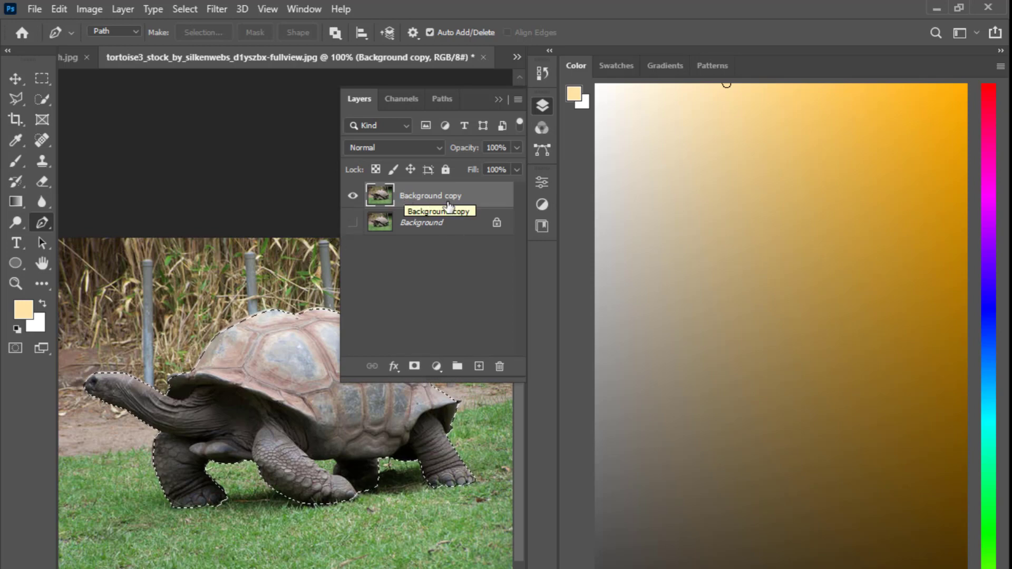
{"action": "left_click", "coordinate": [417, 367]}
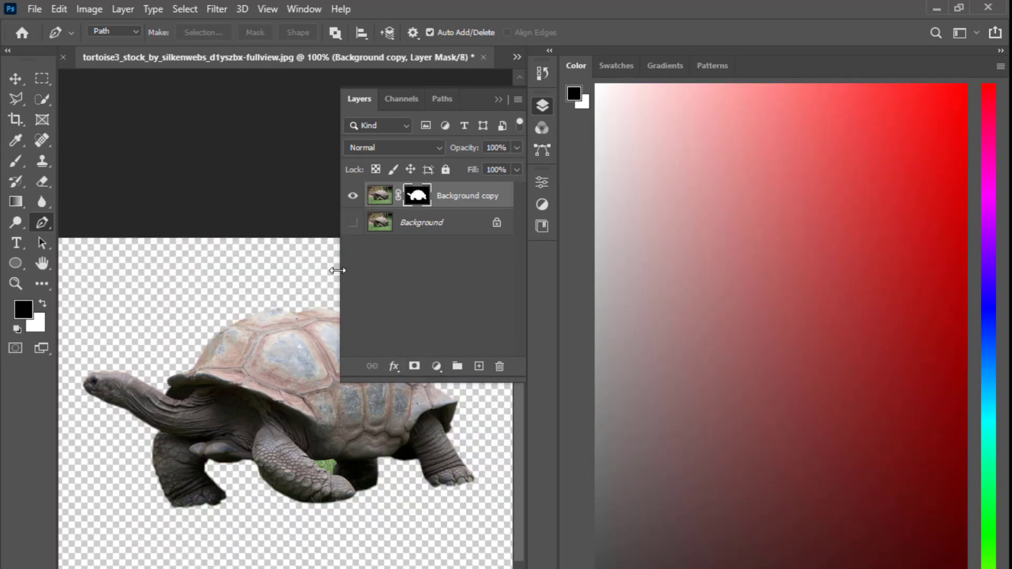
Outline the remaining grass patch between the front and hind legs with a closed Pen path on the Background copy image
{"action": "key", "text": "ctrl+plus"}
{"action": "key", "text": "ctrl+plus"}
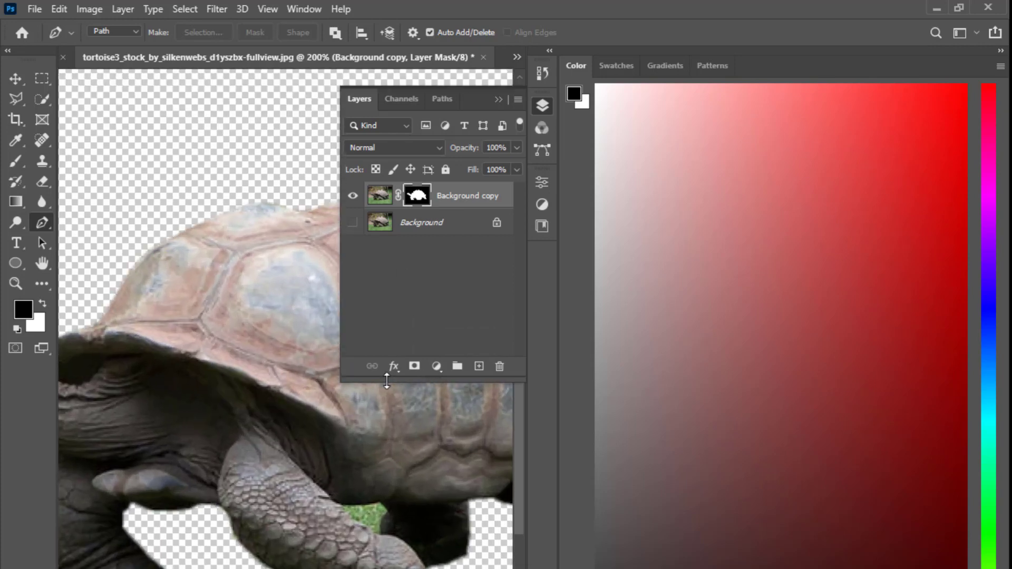
{"action": "key", "text": "ctrl+minus"}
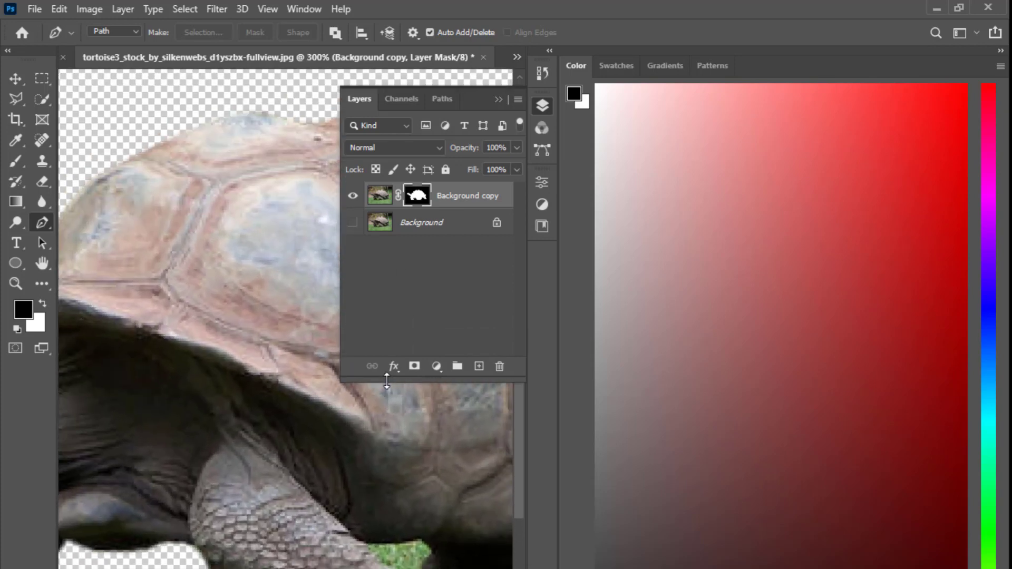
{"action": "key", "text": "ctrl+plus"}
{"action": "key", "text": "ctrl+plus"}
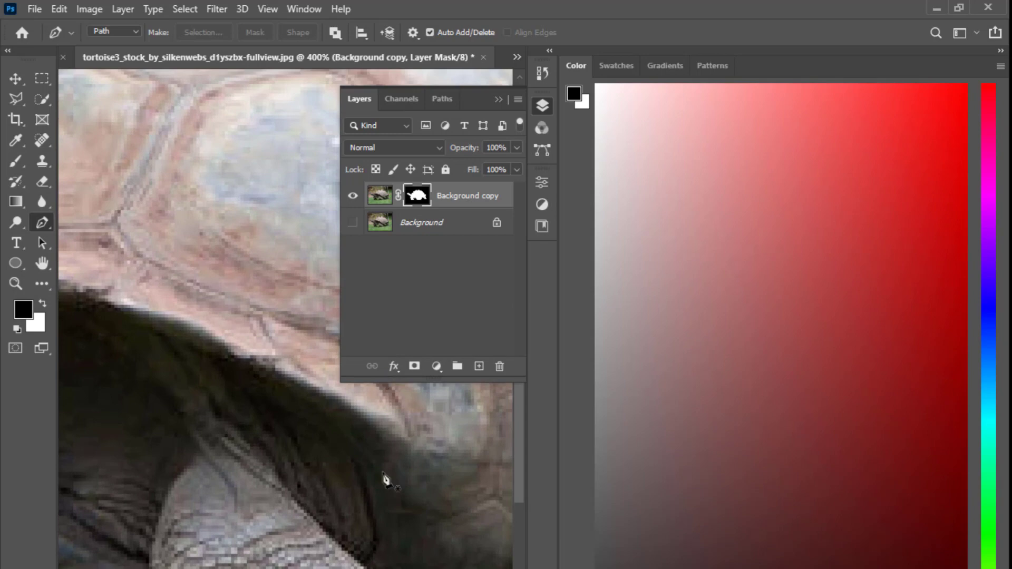
{"action": "left_click_drag", "start_coordinate": [388, 553], "coordinate": [194, 454]}
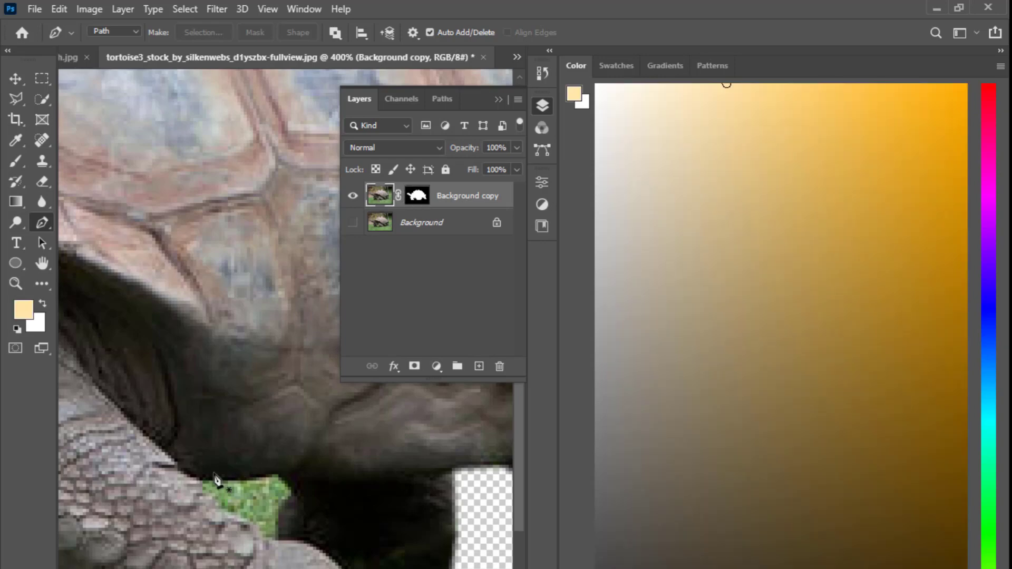
{"action": "left_click", "coordinate": [202, 480]}
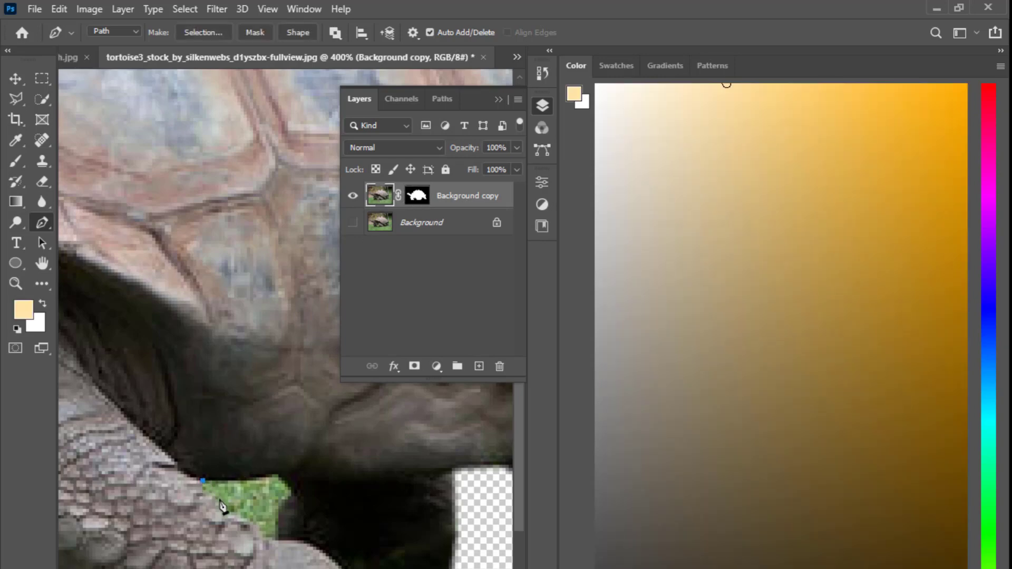
{"action": "left_click", "coordinate": [221, 506]}
{"action": "left_click", "coordinate": [256, 531]}
{"action": "left_click", "coordinate": [271, 540]}
{"action": "left_click", "coordinate": [278, 537]}
{"action": "left_click", "coordinate": [275, 515]}
{"action": "left_click", "coordinate": [278, 506]}
{"action": "left_click", "coordinate": [284, 500]}
{"action": "left_click", "coordinate": [294, 493]}
{"action": "left_click", "coordinate": [278, 477]}
{"action": "left_click", "coordinate": [253, 481]}
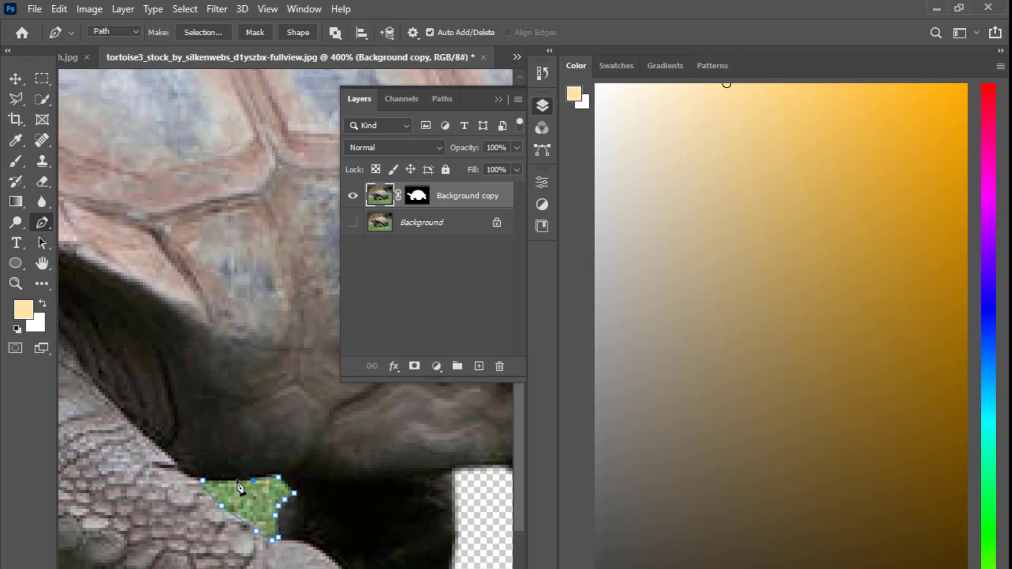
{"action": "left_click", "coordinate": [237, 480]}
{"action": "left_click", "coordinate": [219, 479]}
{"action": "left_click", "coordinate": [202, 481]}
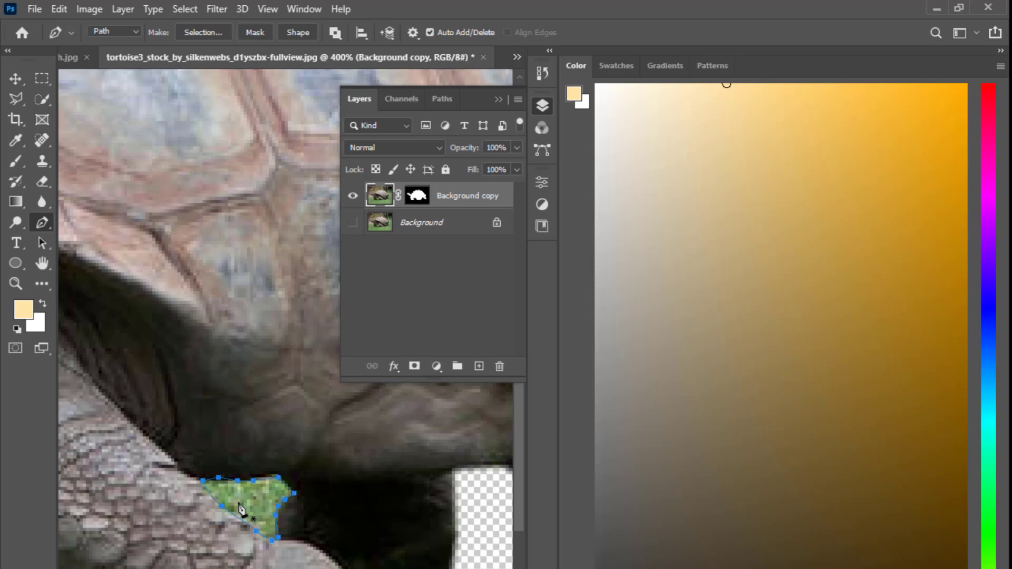
Convert the grass patch path to a selection, delete the pixels inside it and deselect
{"action": "key", "text": "ctrl+Return"}
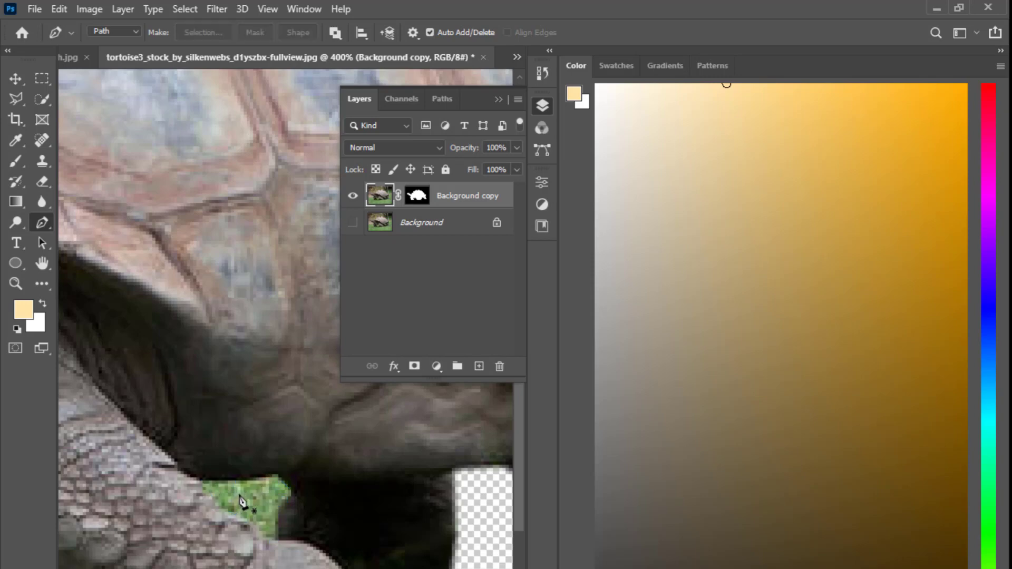
{"action": "key", "text": "Delete"}
{"action": "key", "text": "ctrl+d"}
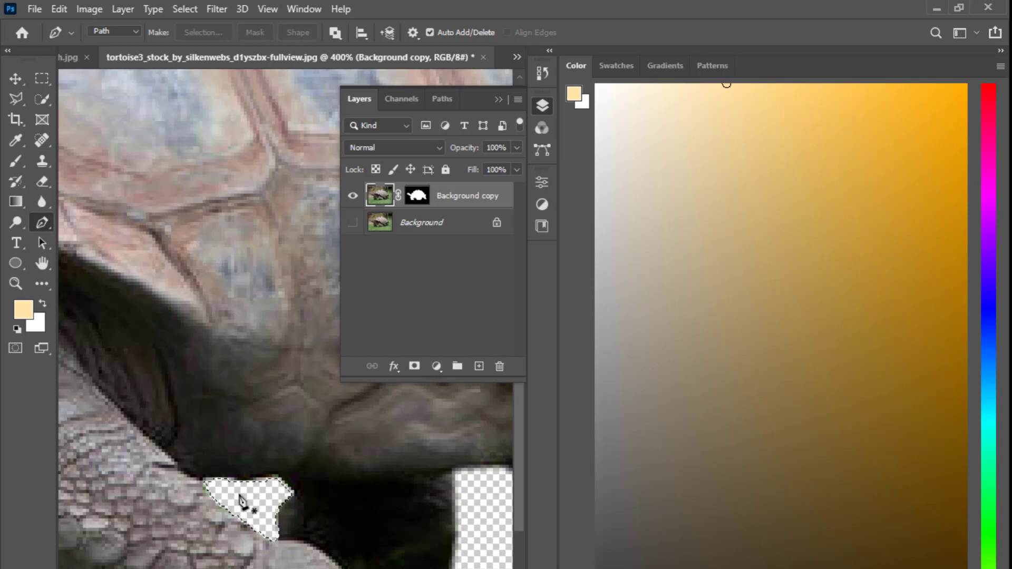
Move the masked tortoise layer into the landscape photo document with the Move tool
{"action": "left_click", "coordinate": [15, 79]}
{"action": "scroll", "coordinate": [173, 232], "scroll_direction": "down", "scroll_amount": 5}
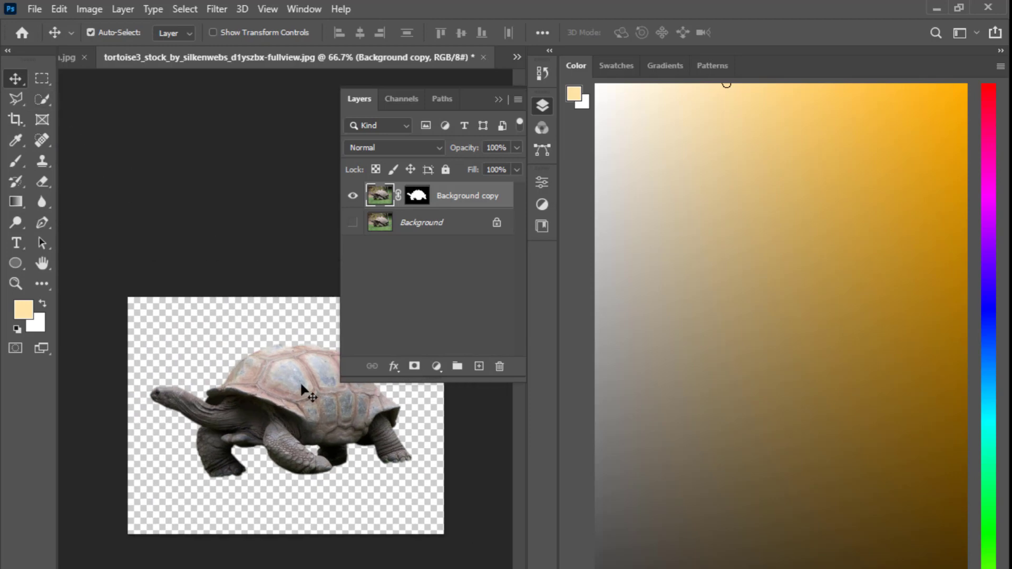
{"action": "left_click_drag", "start_coordinate": [303, 392], "coordinate": [257, 430]}
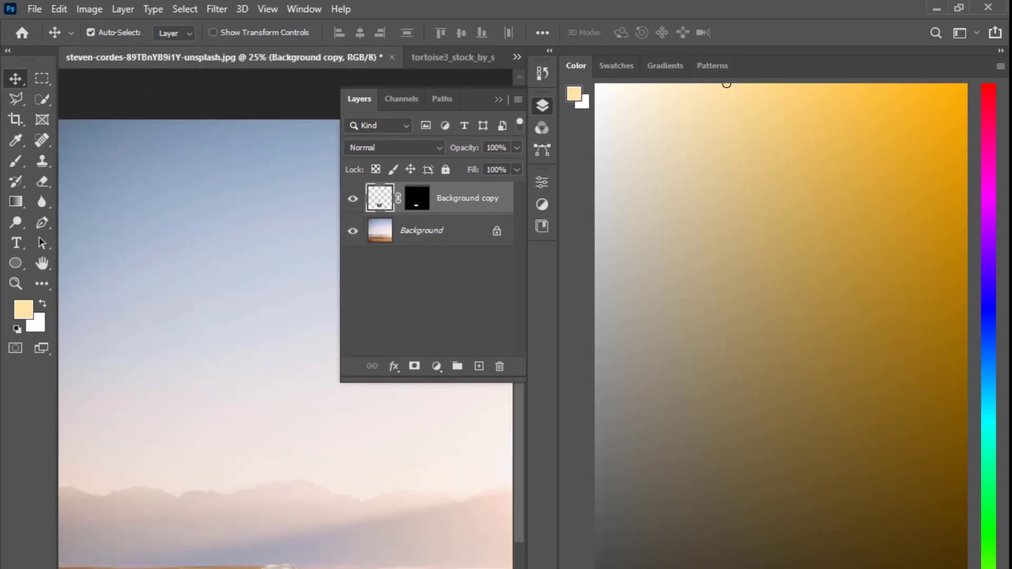
Free Transform the tortoise to about 419% and place it standing on the field in front of the mountains
{"action": "left_click_drag", "start_coordinate": [287, 566], "coordinate": [255, 350]}
{"action": "key", "text": "ctrl+t"}
{"action": "left_click_drag", "start_coordinate": [266, 495], "coordinate": [268, 537]}
{"action": "key", "text": "ctrl+minus"}
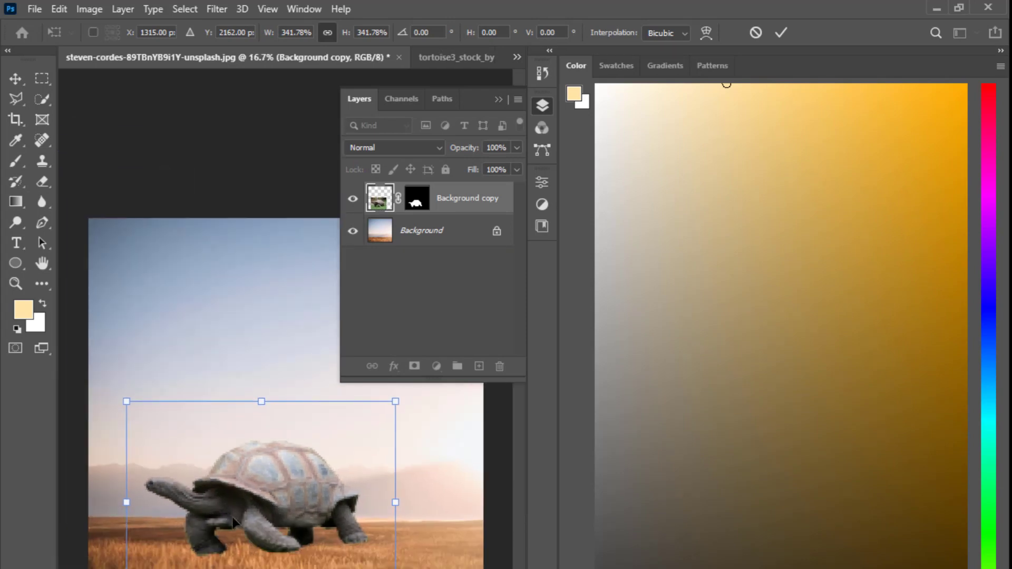
{"action": "left_click_drag", "start_coordinate": [277, 502], "coordinate": [286, 511]}
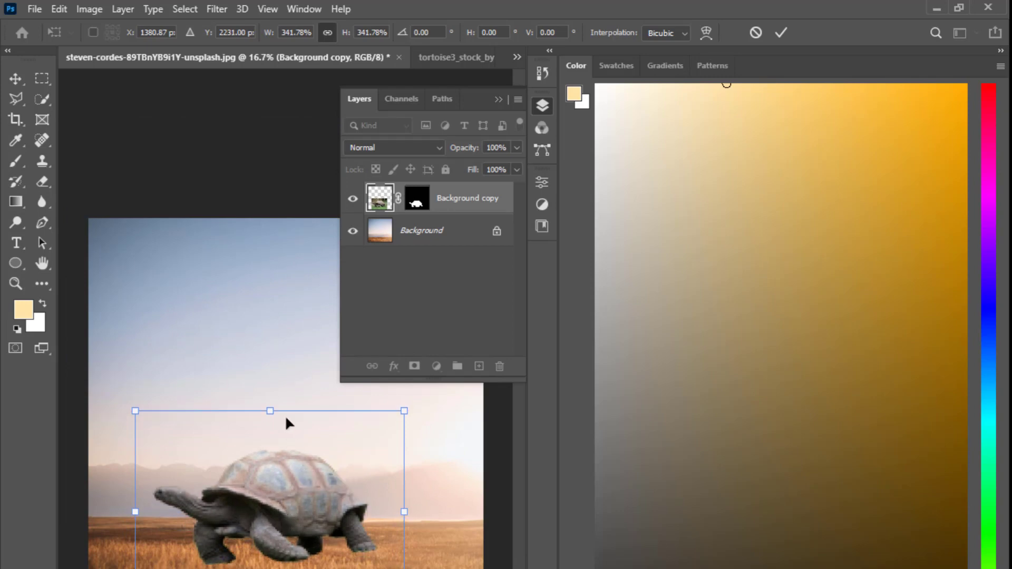
{"action": "left_click_drag", "start_coordinate": [269, 412], "coordinate": [268, 363]}
{"action": "left_click_drag", "start_coordinate": [283, 462], "coordinate": [285, 479]}
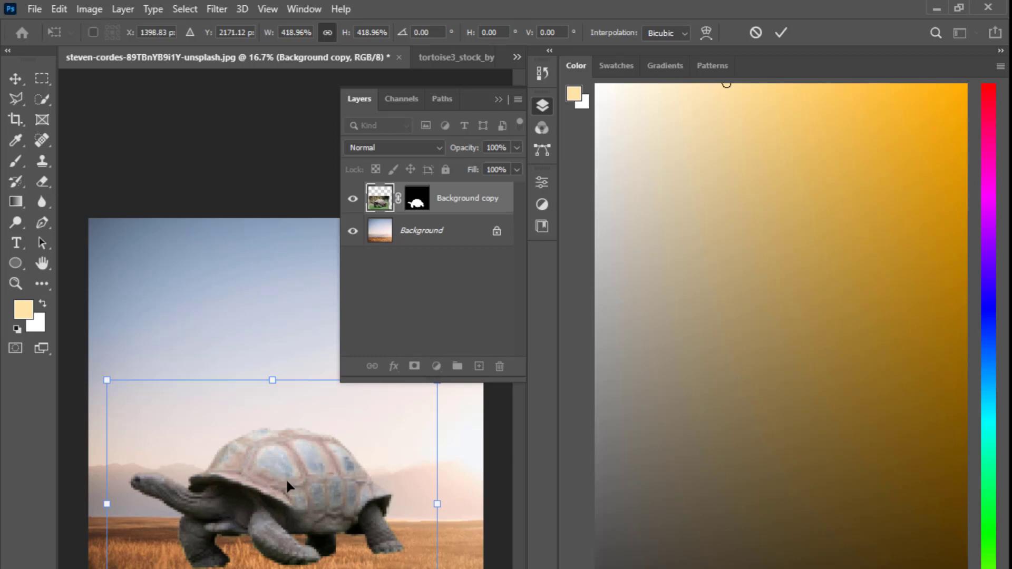
{"action": "key", "text": "Return"}
{"action": "key", "text": "ctrl+plus"}
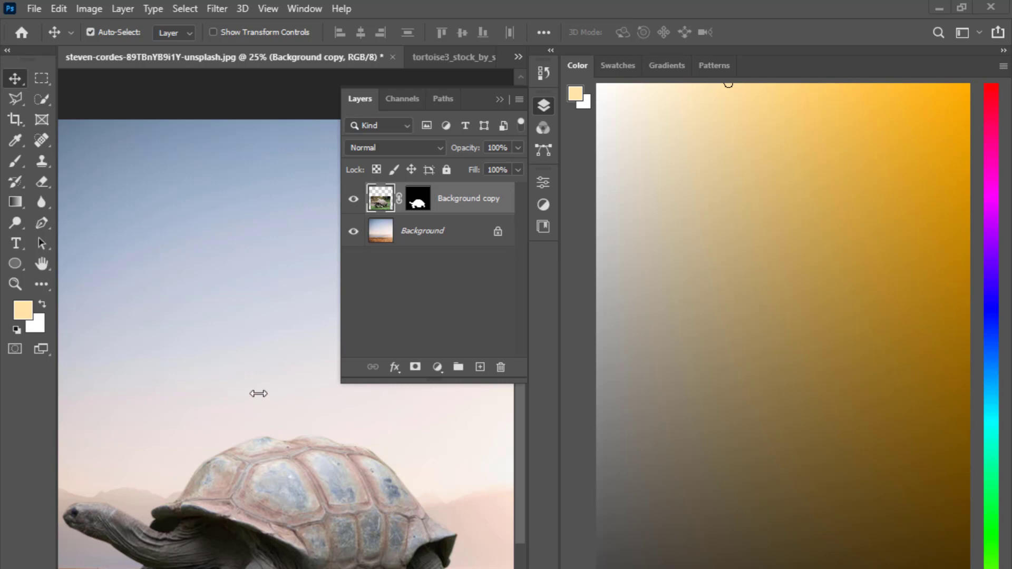
Deselect the tortoise layer and look closely at the placed tortoise
{"action": "left_click", "coordinate": [96, 81]}
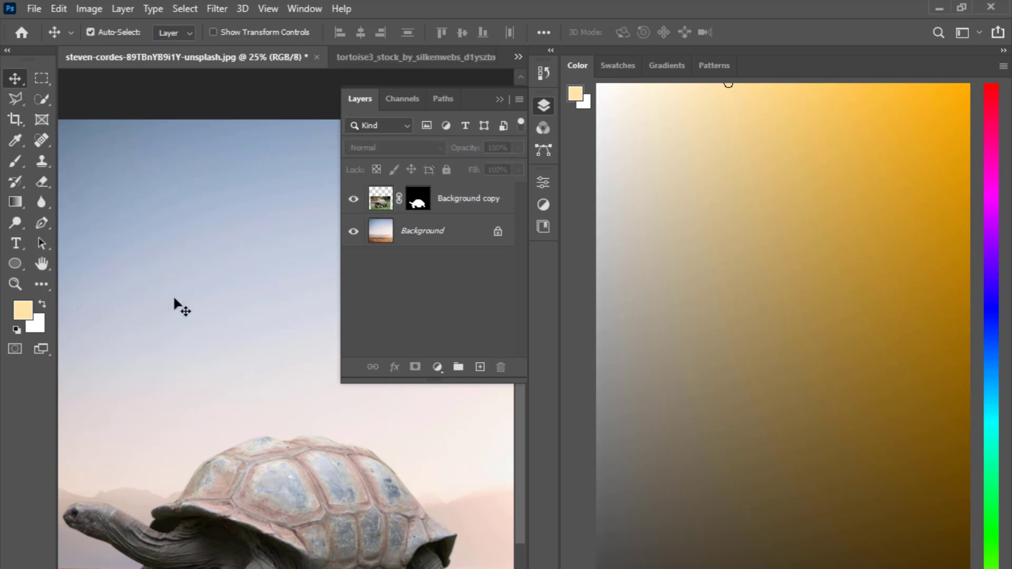
{"action": "key", "text": "ctrl+minus"}
{"action": "key", "text": "ctrl+plus"}
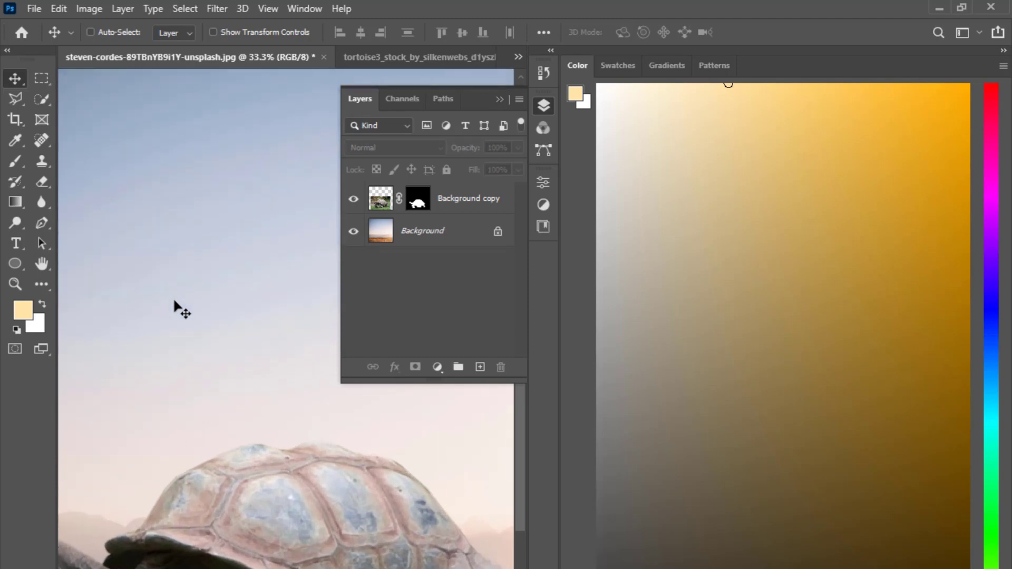
{"action": "left_click_drag", "start_coordinate": [254, 538], "coordinate": [280, 473]}
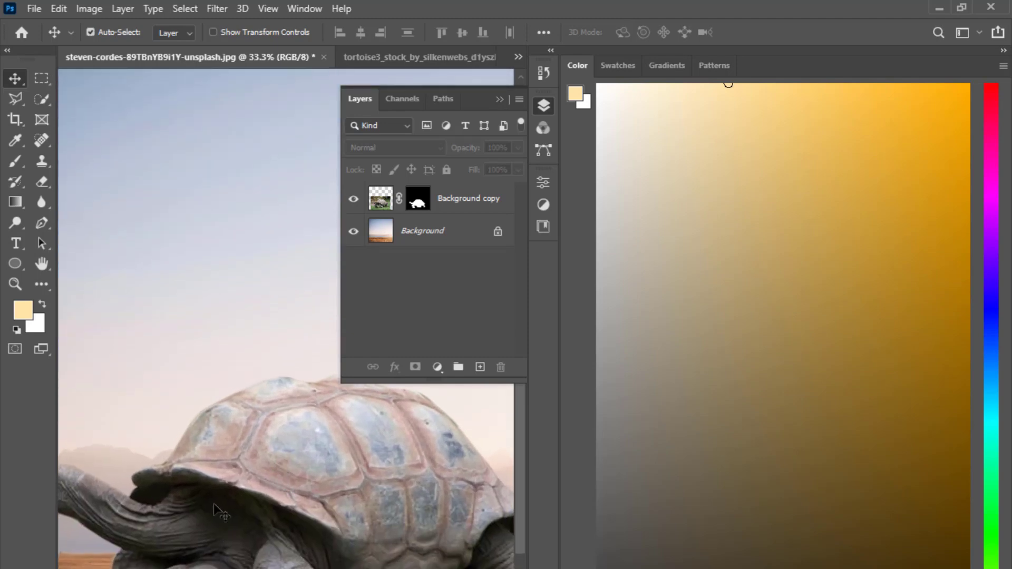
Paint on the tortoise layer's mask with a soft black 200 px brush to blend the front feet into the grass
{"action": "left_click", "coordinate": [422, 203]}
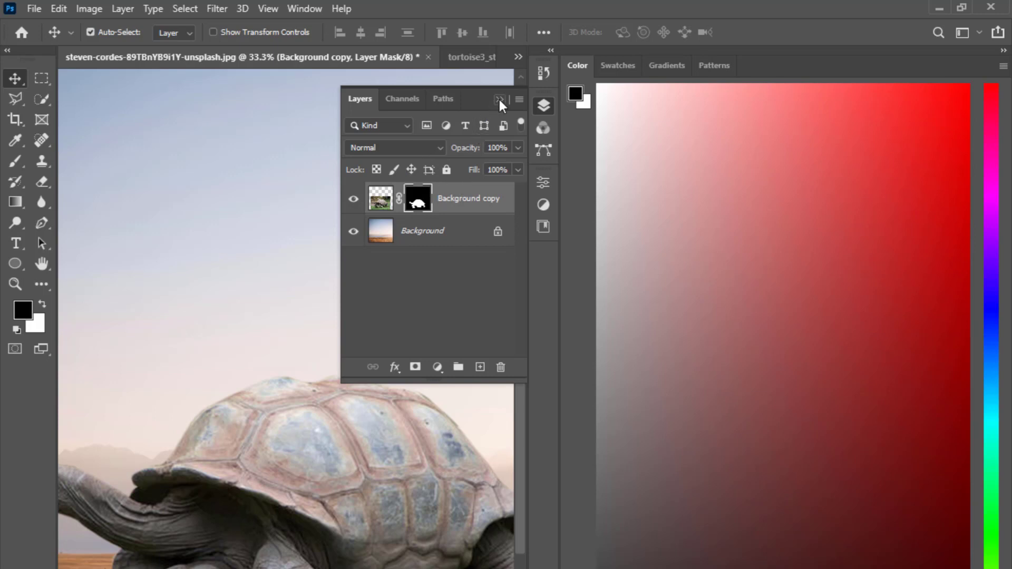
{"action": "left_click", "coordinate": [8, 167]}
{"action": "key", "text": "bracketleft"}
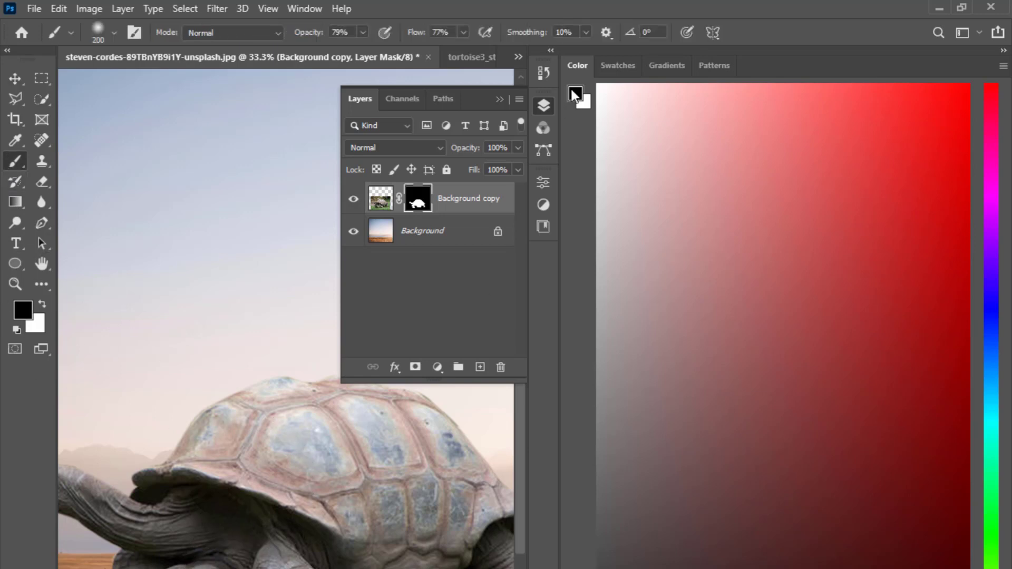
{"action": "left_click", "coordinate": [499, 97]}
{"action": "scroll", "coordinate": [284, 317], "scroll_direction": "down", "scroll_amount": 1}
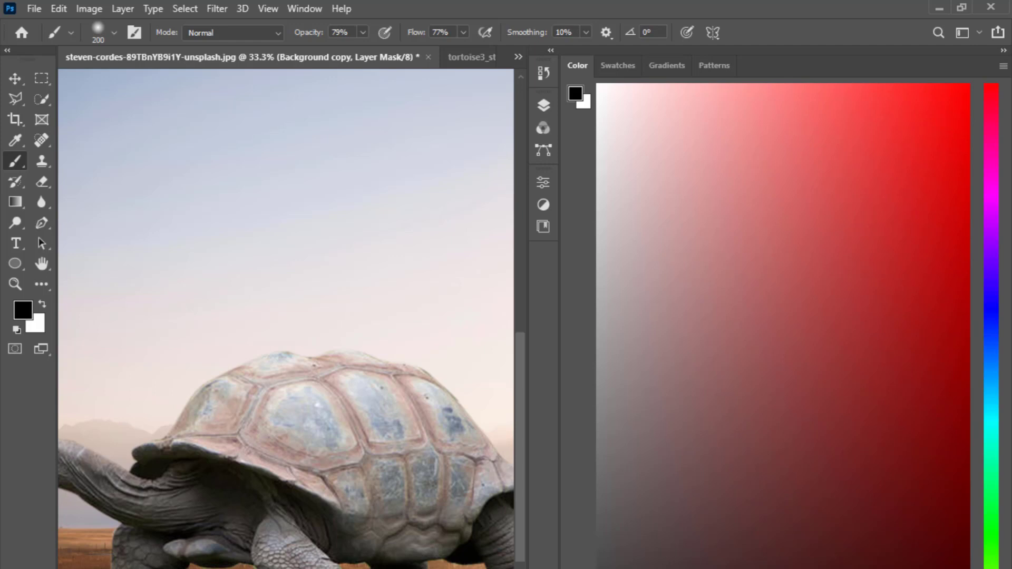
{"action": "key", "text": "ctrl+minus"}
{"action": "key", "text": "ctrl+minus"}
{"action": "key", "text": "ctrl+plus"}
{"action": "key", "text": "ctrl+plus"}
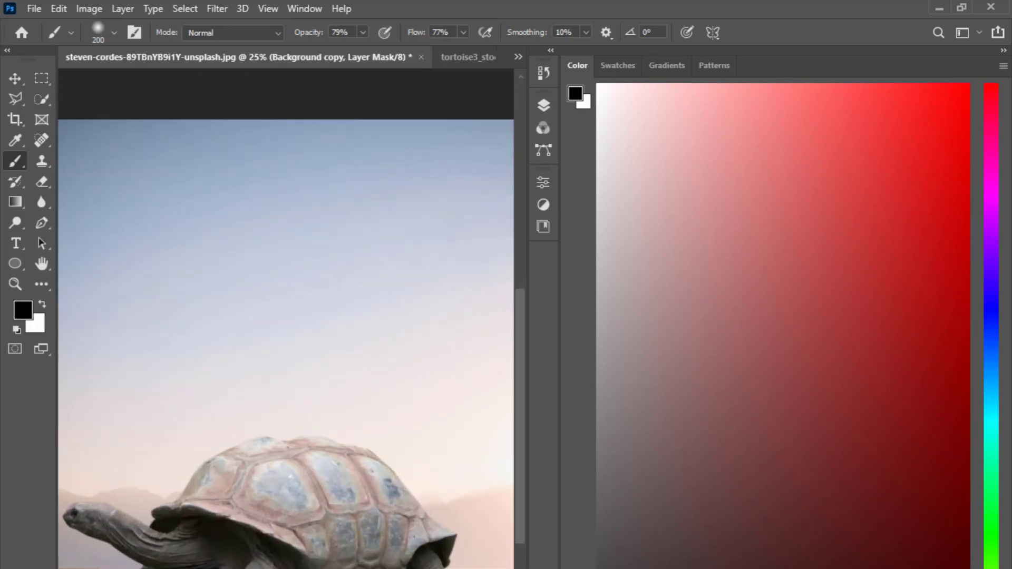
{"action": "left_click_drag", "start_coordinate": [283, 568], "coordinate": [287, 555]}
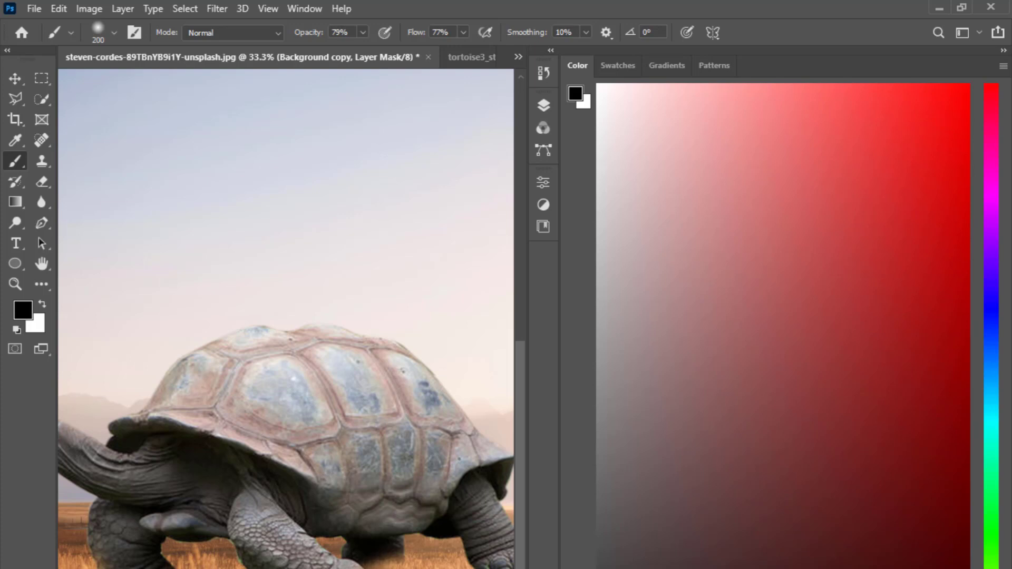
Mask the base of the tortoise's hind feet with the same soft black brush so they sink into the grass
{"action": "scroll", "coordinate": [286, 319], "scroll_direction": "right", "scroll_amount": 4}
{"action": "mouse_move", "coordinate": [448, 568]}
{"action": "left_mouse_down"}
{"action": "mouse_move", "coordinate": [457, 568]}
{"action": "mouse_move", "coordinate": [400, 568]}
{"action": "left_mouse_up"}
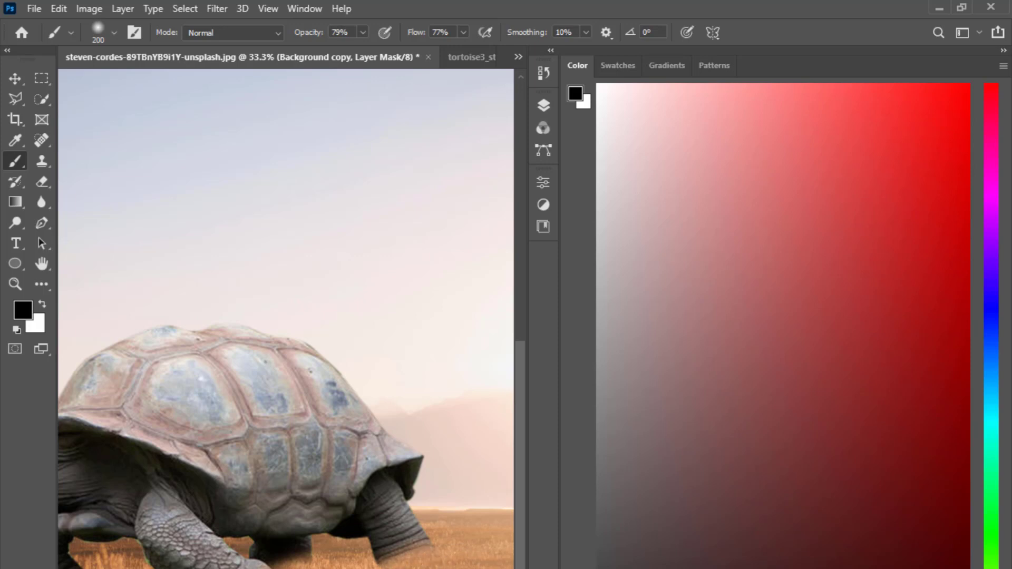
{"action": "key", "text": "ctrl+minus"}
{"action": "key", "text": "ctrl+minus"}
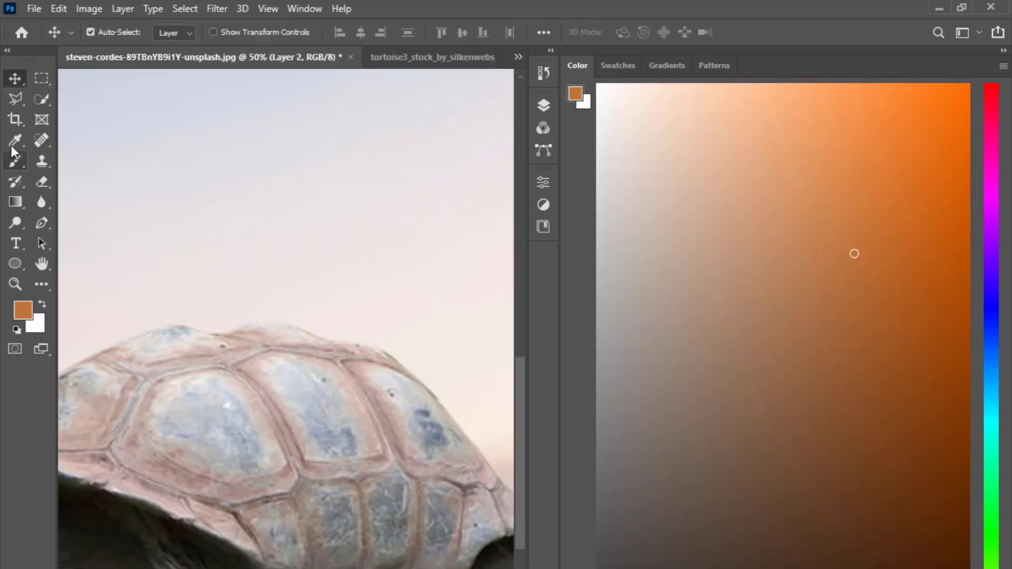
Set the Pen tool to Shape mode and trace a closed orange-filled shape over the largest plate of the tortoise's shell
{"action": "key", "text": "p"}
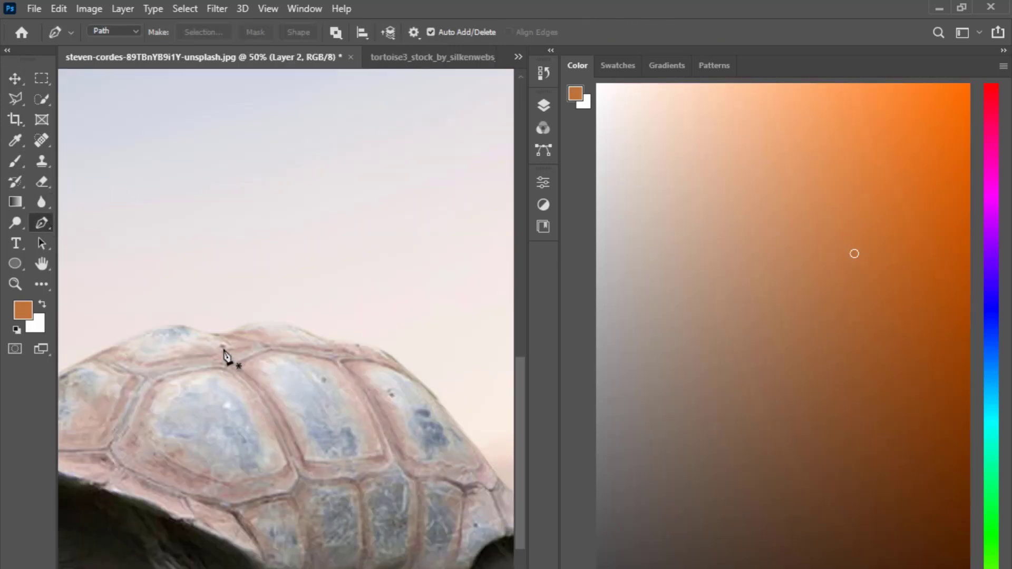
{"action": "key", "text": "ctrl+plus"}
{"action": "left_click", "coordinate": [115, 31]}
{"action": "left_click", "coordinate": [124, 43]}
{"action": "left_click_drag", "start_coordinate": [302, 519], "coordinate": [363, 525]}
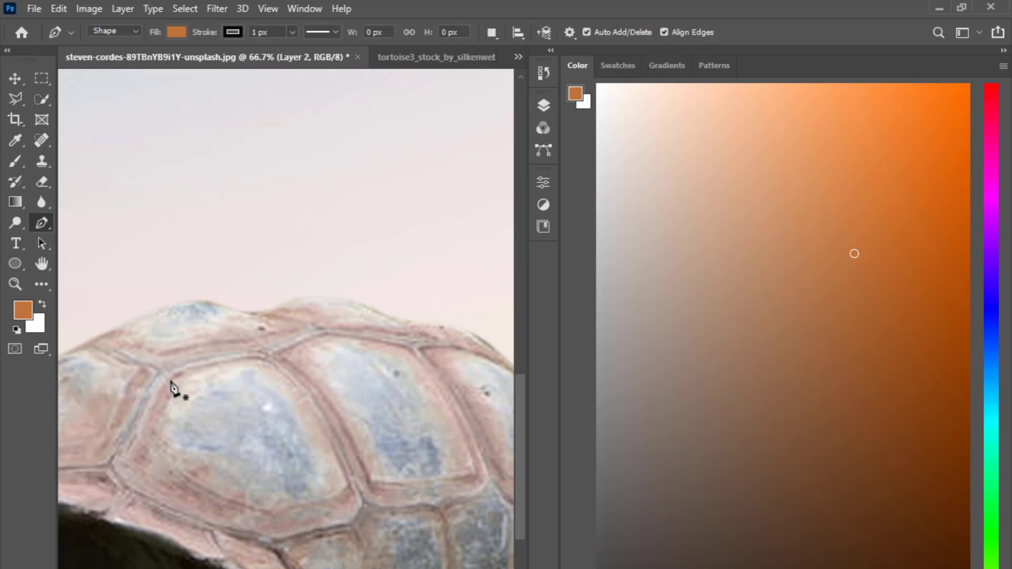
{"action": "left_click", "coordinate": [169, 374]}
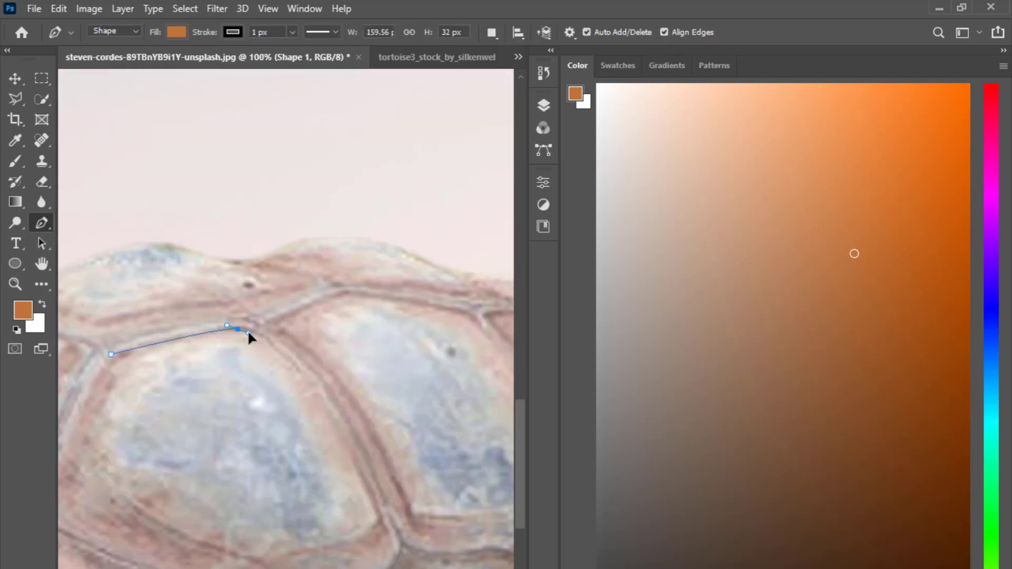
{"action": "left_click_drag", "start_coordinate": [379, 514], "coordinate": [383, 522]}
{"action": "left_click", "coordinate": [398, 546]}
{"action": "left_click", "coordinate": [384, 568]}
{"action": "left_click", "coordinate": [267, 568]}
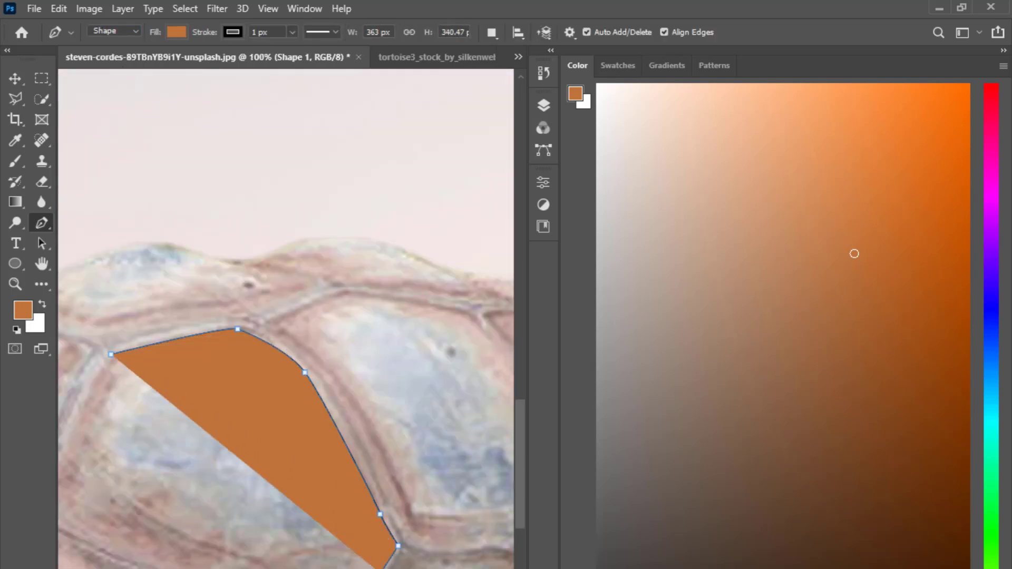
{"action": "left_click_drag", "start_coordinate": [267, 553], "coordinate": [402, 568]}
{"action": "left_click", "coordinate": [201, 551]}
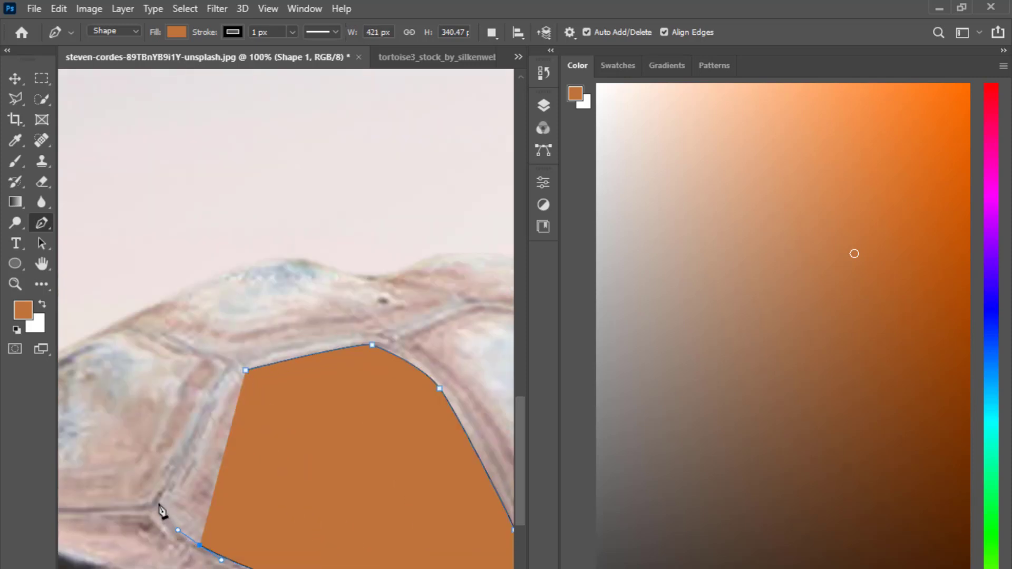
{"action": "left_click", "coordinate": [160, 511]}
{"action": "left_click", "coordinate": [246, 370]}
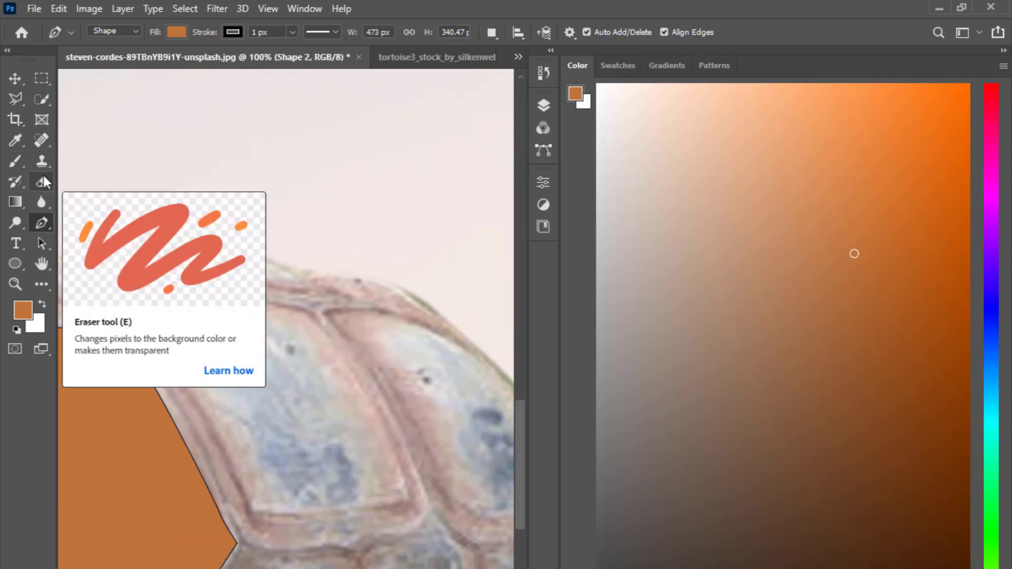
Set the stroke of the first shell plate shape to none, keeping the orange fill
{"action": "key", "text": "v"}
{"action": "left_click", "coordinate": [36, 223]}
{"action": "left_click", "coordinate": [230, 35]}
{"action": "left_click", "coordinate": [140, 65]}
{"action": "left_click", "coordinate": [179, 32]}
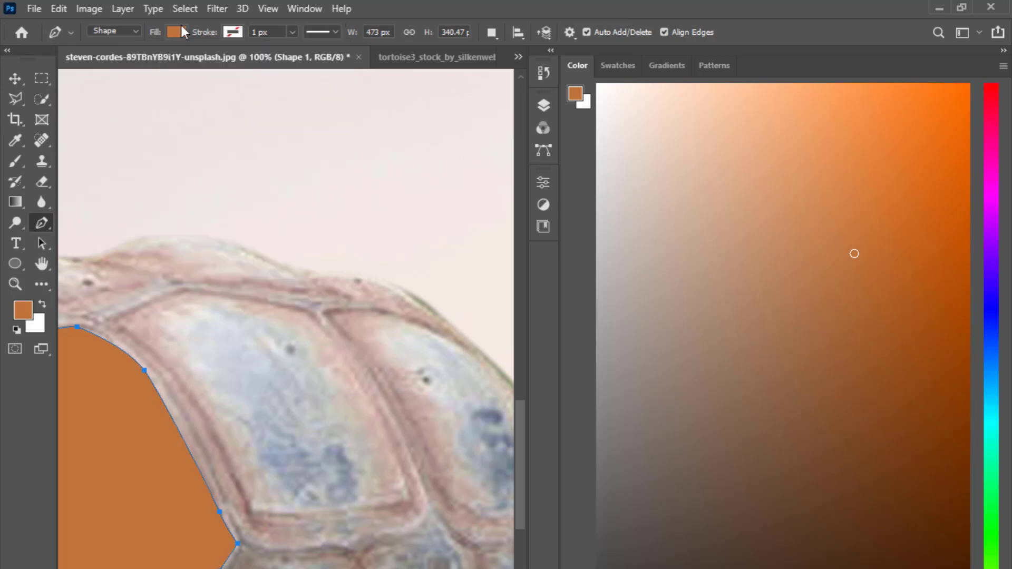
Trace a closed Pen shape over the upper shell plate directly behind the largest one
{"action": "left_click", "coordinate": [115, 317]}
{"action": "key", "text": "ctrl+z"}
{"action": "left_click_drag", "start_coordinate": [190, 402], "coordinate": [184, 408]}
{"action": "left_click", "coordinate": [243, 537]}
{"action": "left_click_drag", "start_coordinate": [333, 544], "coordinate": [371, 539]}
{"action": "left_click", "coordinate": [427, 512]}
{"action": "left_click_drag", "start_coordinate": [429, 511], "coordinate": [441, 497]}
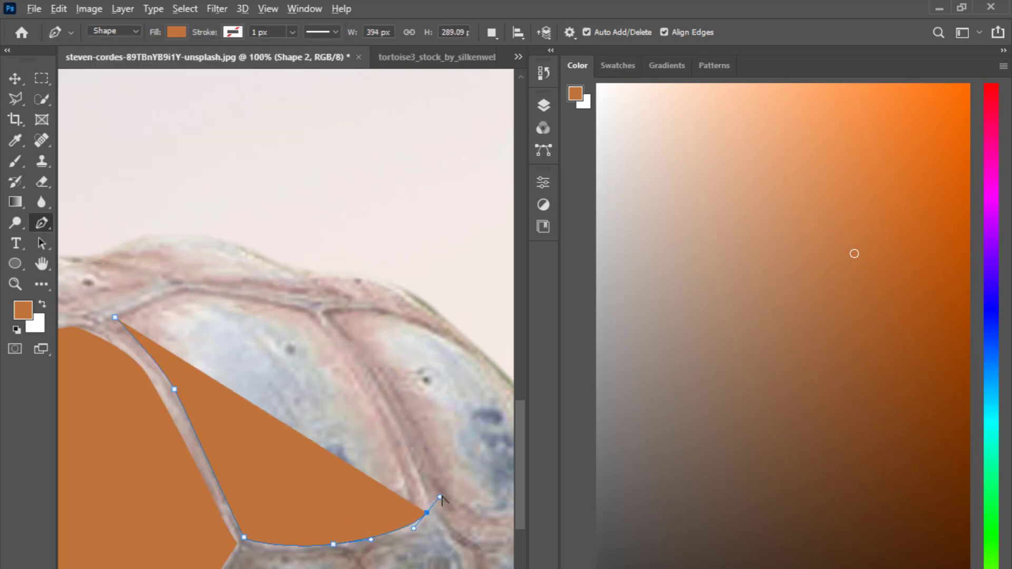
{"action": "left_click_drag", "start_coordinate": [314, 314], "coordinate": [282, 283]}
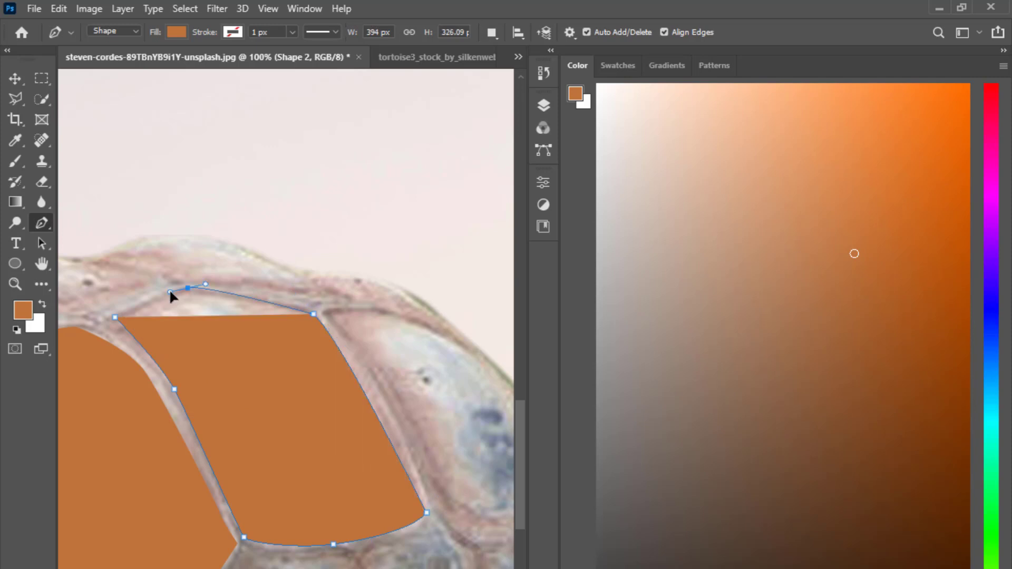
{"action": "left_click_drag", "start_coordinate": [169, 292], "coordinate": [169, 292]}
{"action": "left_click", "coordinate": [115, 317]}
Trace a closed Pen shape over the rearmost upper shell plate, following the shell's sloping outer edge
{"action": "left_click_drag", "start_coordinate": [388, 381], "coordinate": [209, 321]}
{"action": "left_click", "coordinate": [147, 252]}
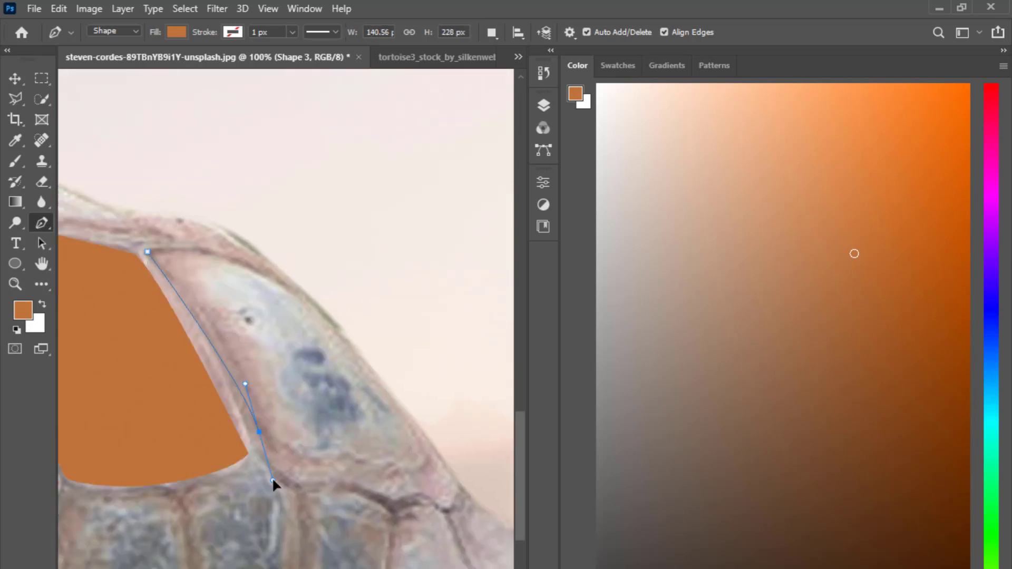
{"action": "left_click_drag", "start_coordinate": [396, 515], "coordinate": [388, 496]}
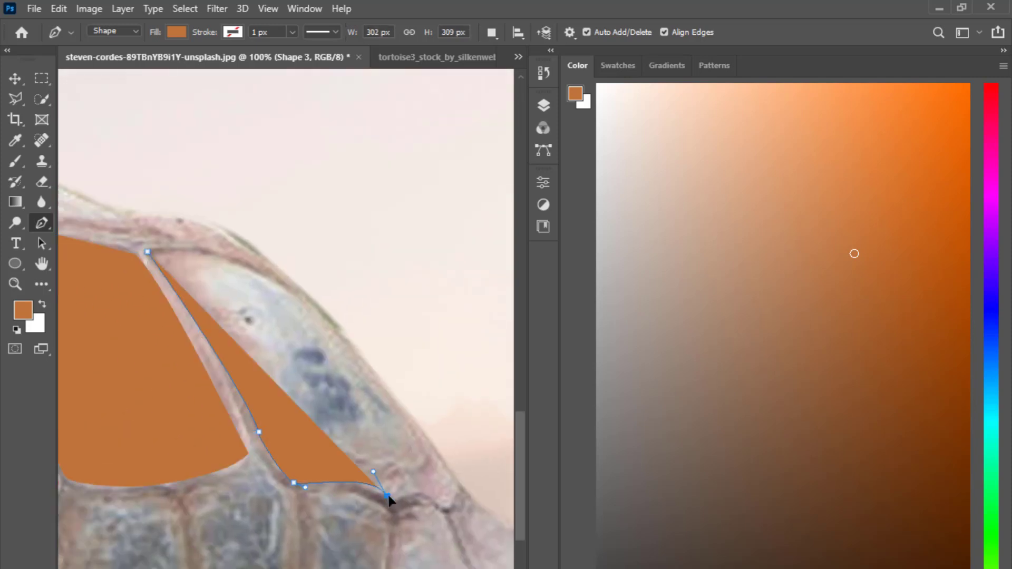
{"action": "left_click_drag", "start_coordinate": [450, 514], "coordinate": [434, 501]}
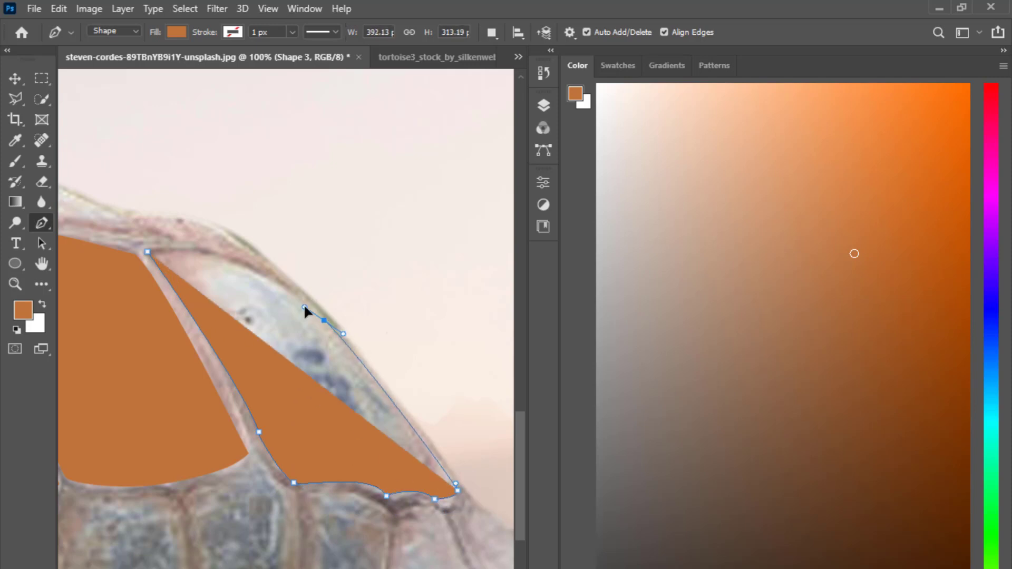
{"action": "left_click", "coordinate": [323, 320]}
{"action": "left_click", "coordinate": [147, 252]}
{"action": "scroll", "coordinate": [364, 492], "scroll_direction": "down", "scroll_amount": 4}
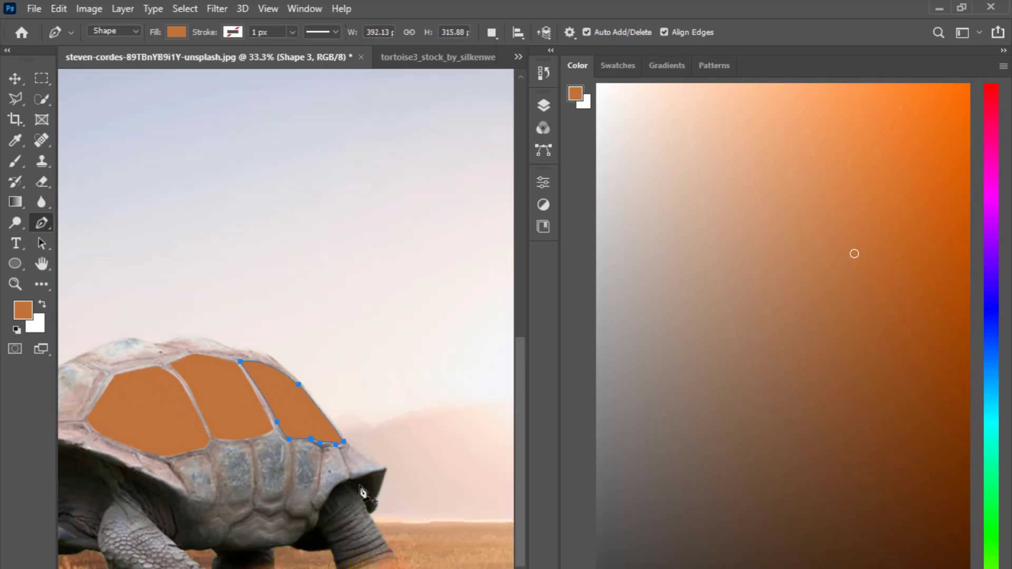
Trace a closed Pen shape over the lower-row shell plate beneath the seam between the first two upper plates
{"action": "scroll", "coordinate": [363, 492], "scroll_direction": "up", "scroll_amount": 2}
{"action": "left_click_drag", "start_coordinate": [298, 416], "coordinate": [237, 296]}
{"action": "scroll", "coordinate": [359, 438], "scroll_direction": "up", "scroll_amount": 1}
{"action": "left_click_drag", "start_coordinate": [304, 475], "coordinate": [335, 377]}
{"action": "left_click", "coordinate": [251, 390]}
{"action": "left_click", "coordinate": [306, 514]}
{"action": "left_click", "coordinate": [335, 497]}
{"action": "left_click", "coordinate": [252, 390]}
Trace a closed Pen shape over the second plate in the shell's lower row
{"action": "scroll", "coordinate": [248, 387], "scroll_direction": "right", "scroll_amount": 4}
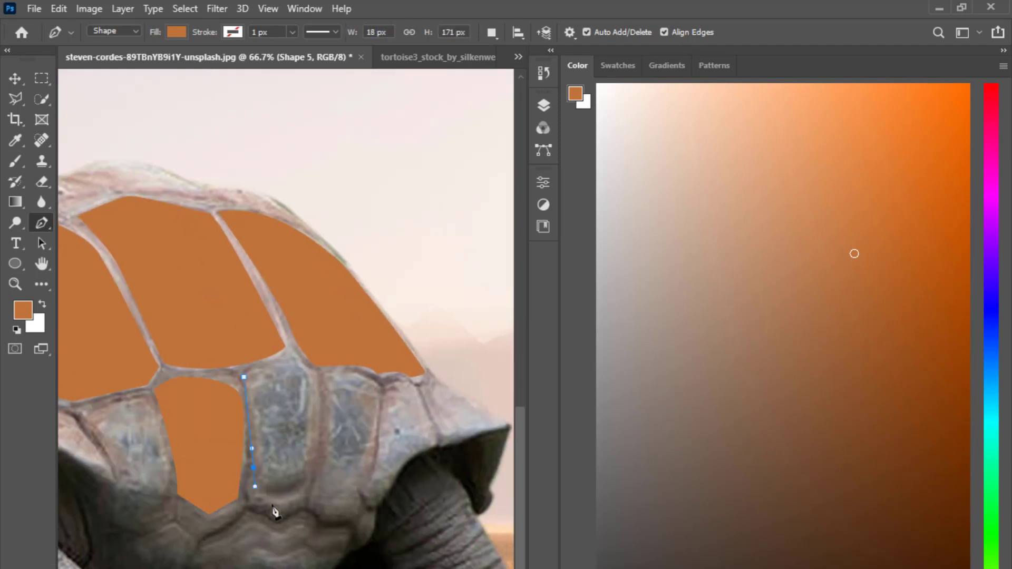
{"action": "left_click", "coordinate": [308, 490]}
{"action": "left_click", "coordinate": [317, 372]}
{"action": "scroll", "coordinate": [345, 432], "scroll_direction": "down", "scroll_amount": 5}
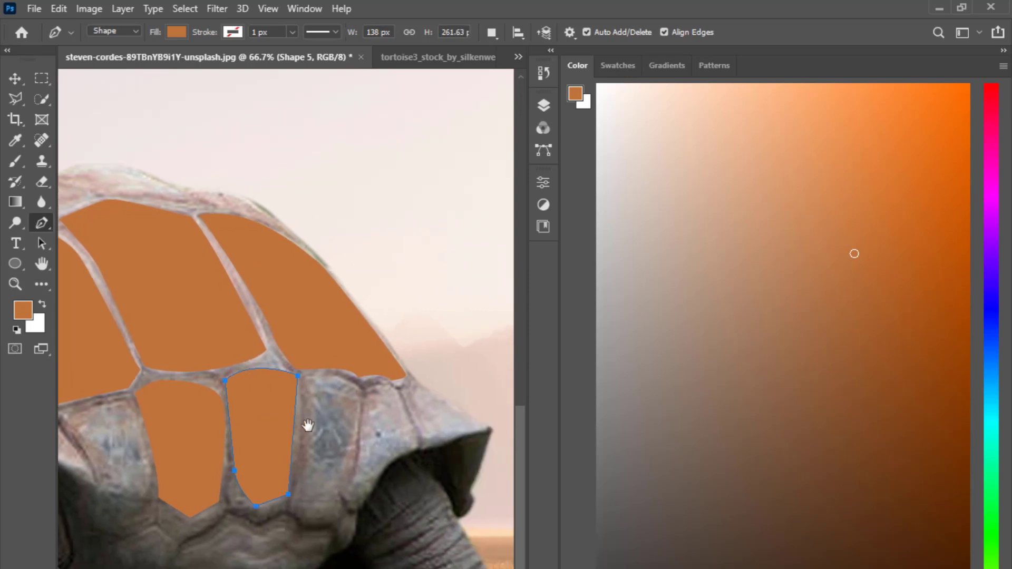
Trace a closed Pen shape over the third lower-row shell plate, then deselect it with the Move tool
{"action": "scroll", "coordinate": [371, 462], "scroll_direction": "up", "scroll_amount": 4}
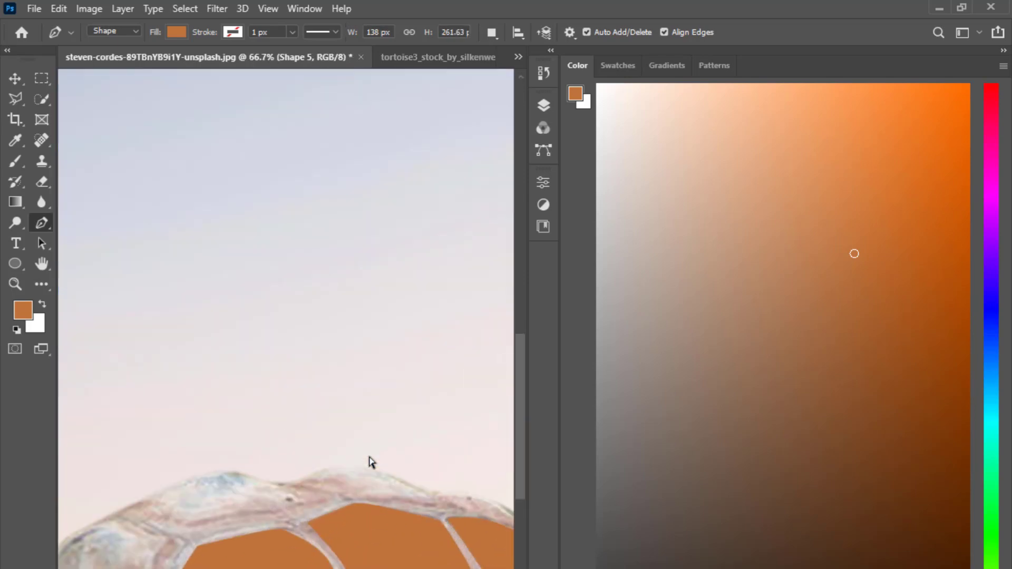
{"action": "left_click_drag", "start_coordinate": [350, 467], "coordinate": [360, 458]}
{"action": "left_click", "coordinate": [376, 359]}
{"action": "left_click_drag", "start_coordinate": [315, 346], "coordinate": [285, 350]}
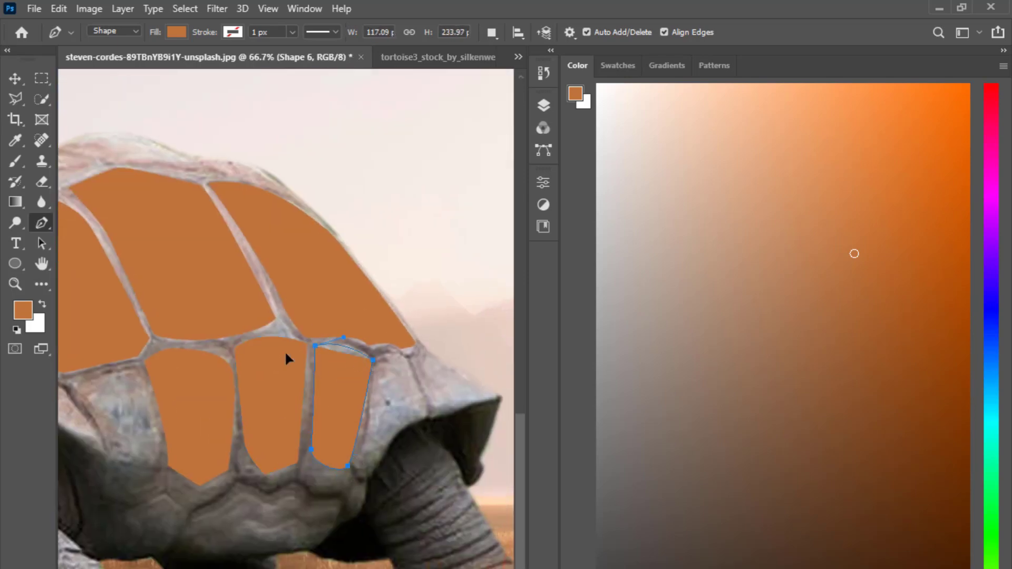
{"action": "key", "text": "v"}
{"action": "key", "text": "ctrl+minus"}
{"action": "key", "text": "ctrl+minus"}
{"action": "key", "text": "ctrl+minus"}
{"action": "key", "text": "ctrl+plus"}
{"action": "key", "text": "ctrl+plus"}
{"action": "left_click", "coordinate": [364, 237]}
{"action": "left_click_drag", "start_coordinate": [292, 298], "coordinate": [381, 331]}
Select all the shape layers from Shape 1 to Shape 6 and merge them into one layer
{"action": "left_click", "coordinate": [544, 105]}
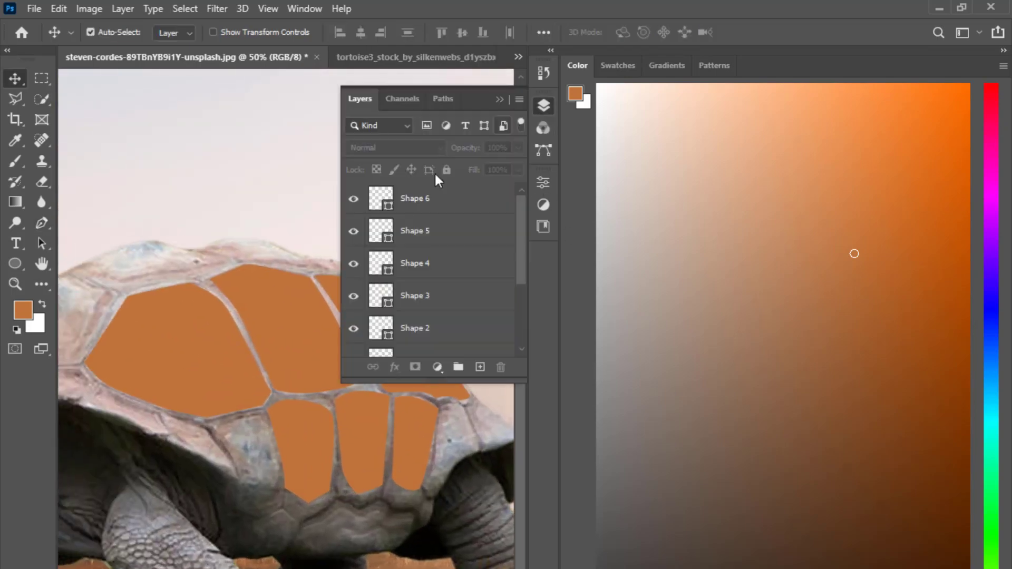
{"action": "scroll", "coordinate": [425, 263], "scroll_direction": "down", "scroll_amount": 3}
{"action": "left_click", "coordinate": [424, 273]}
{"action": "scroll", "coordinate": [443, 221], "scroll_direction": "up", "scroll_amount": 3}
{"action": "left_click", "coordinate": [445, 200], "text": "shift"}
{"action": "key", "text": "ctrl+e"}
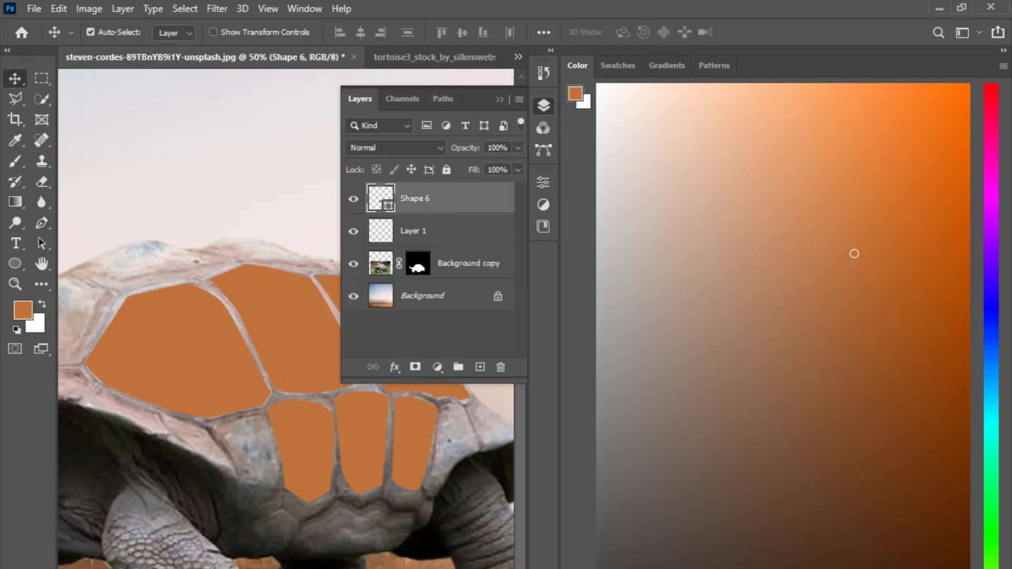
Place the underwater stock image from the file browser over the shell and scale it up to cover all the plate shapes
{"action": "key", "text": "alt+Tab"}
{"action": "left_click", "coordinate": [513, 488]}
{"action": "left_click", "coordinate": [620, 288]}
{"action": "key", "text": "alt+Tab"}
{"action": "left_click_drag", "start_coordinate": [620, 288], "coordinate": [355, 511]}
{"action": "left_click_drag", "start_coordinate": [365, 448], "coordinate": [363, 392]}
{"action": "left_click", "coordinate": [498, 100]}
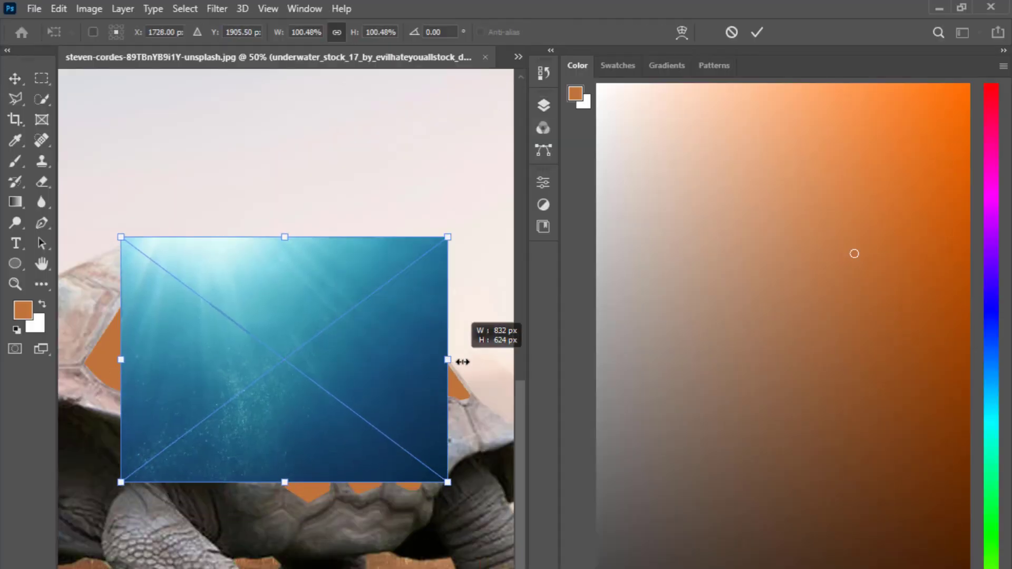
{"action": "left_click_drag", "start_coordinate": [459, 359], "coordinate": [480, 359]}
{"action": "left_click_drag", "start_coordinate": [121, 358], "coordinate": [85, 359]}
{"action": "key", "text": "Return"}
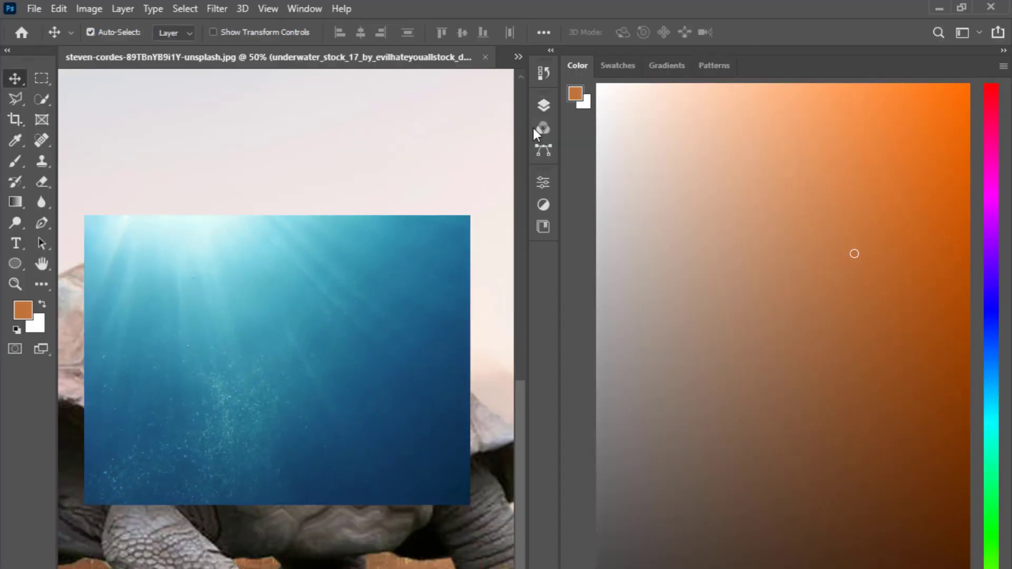
Clip the underwater image to the merged shell plate shapes with a clipping mask
{"action": "left_click", "coordinate": [543, 105]}
{"action": "right_click", "coordinate": [406, 200]}
{"action": "left_click", "coordinate": [445, 450]}
{"action": "left_click", "coordinate": [498, 100]}
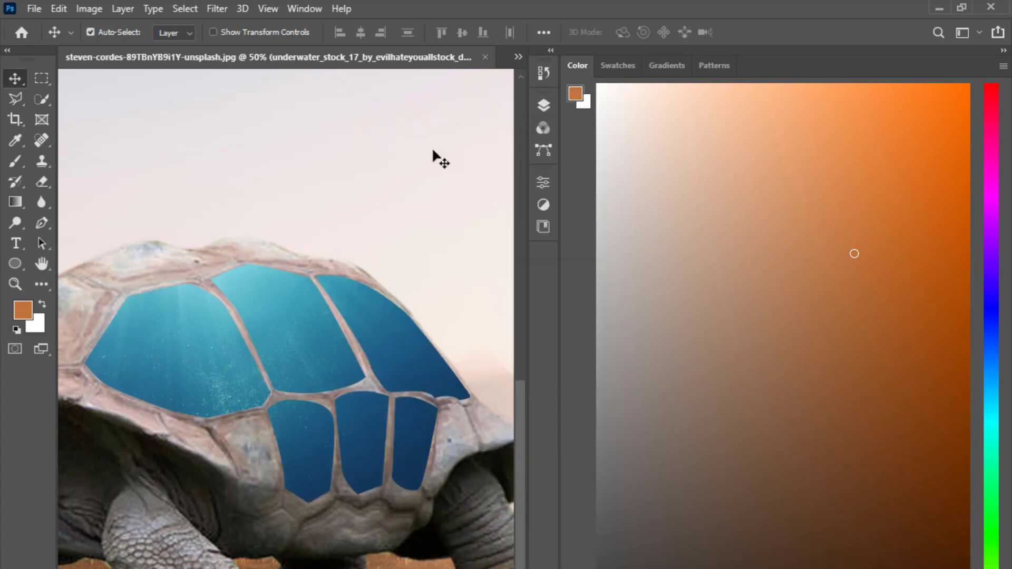
Examine the underwater-filled shell plates at several zoom levels, both in the whole composite and up close
{"action": "key", "text": "ctrl+minus"}
{"action": "key", "text": "ctrl+minus"}
{"action": "key", "text": "ctrl+minus"}
{"action": "key", "text": "ctrl+plus"}
{"action": "key", "text": "ctrl+minus"}
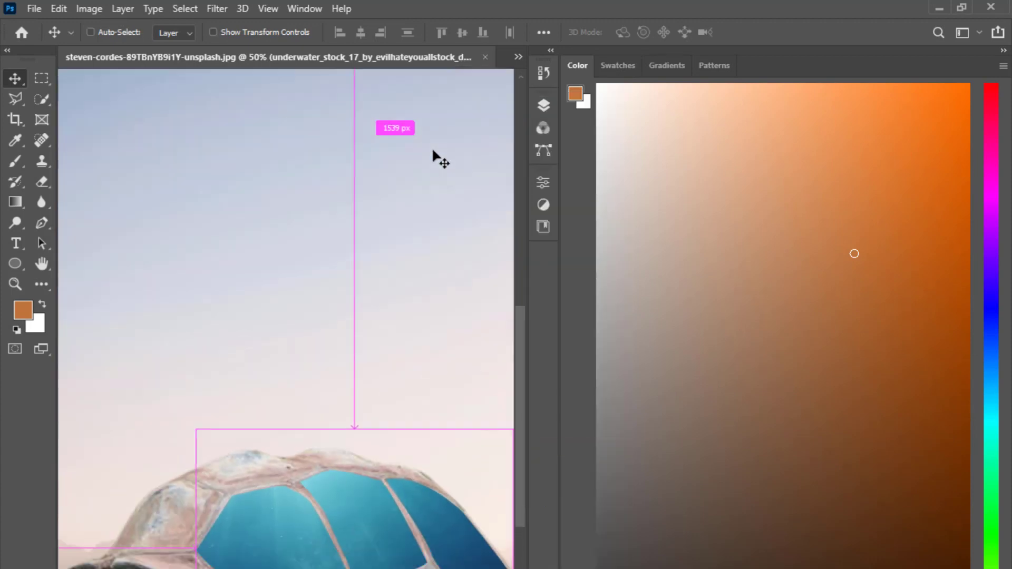
{"action": "key", "text": "ctrl+plus"}
{"action": "key", "text": "ctrl+plus"}
{"action": "key", "text": "ctrl+plus"}
{"action": "key", "text": "ctrl+plus"}
{"action": "key", "text": "ctrl+plus"}
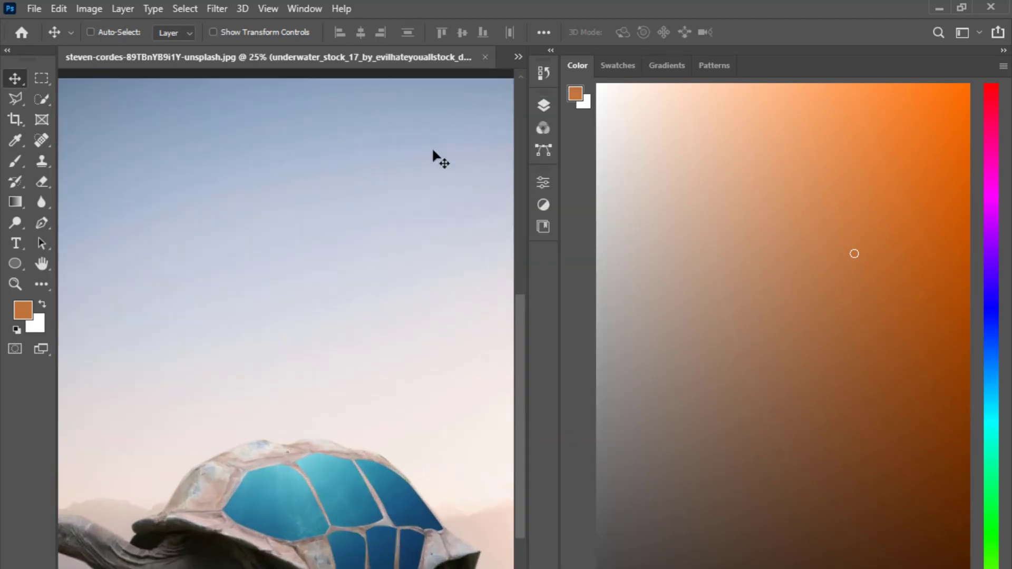
{"action": "left_click_drag", "start_coordinate": [366, 370], "coordinate": [359, 113]}
{"action": "scroll", "coordinate": [334, 256], "scroll_direction": "down", "scroll_amount": 5}
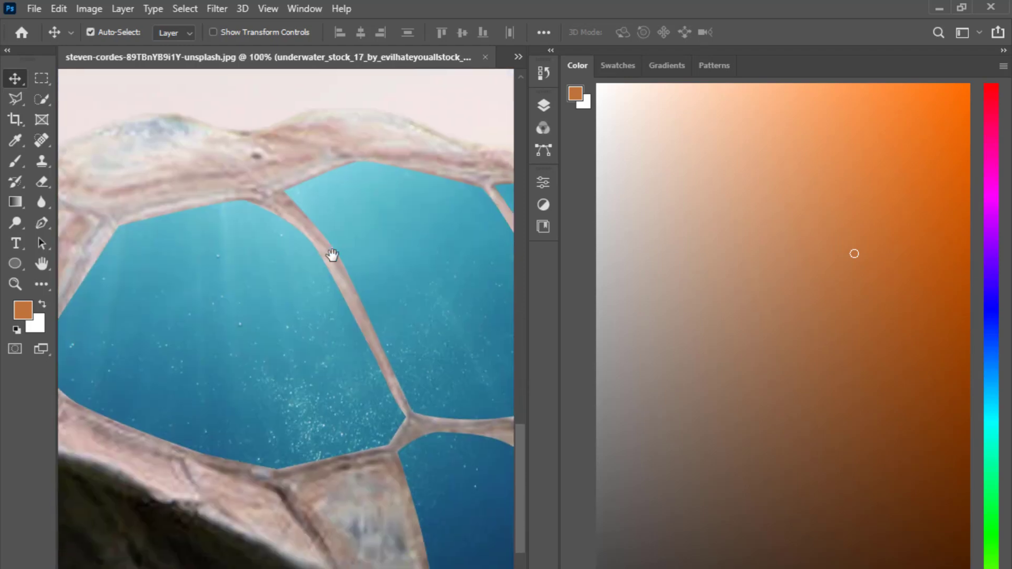
Add a Curves adjustment layer above the underwater image and pull the RGB curve down to input 157, output 111
{"action": "left_click", "coordinate": [540, 104]}
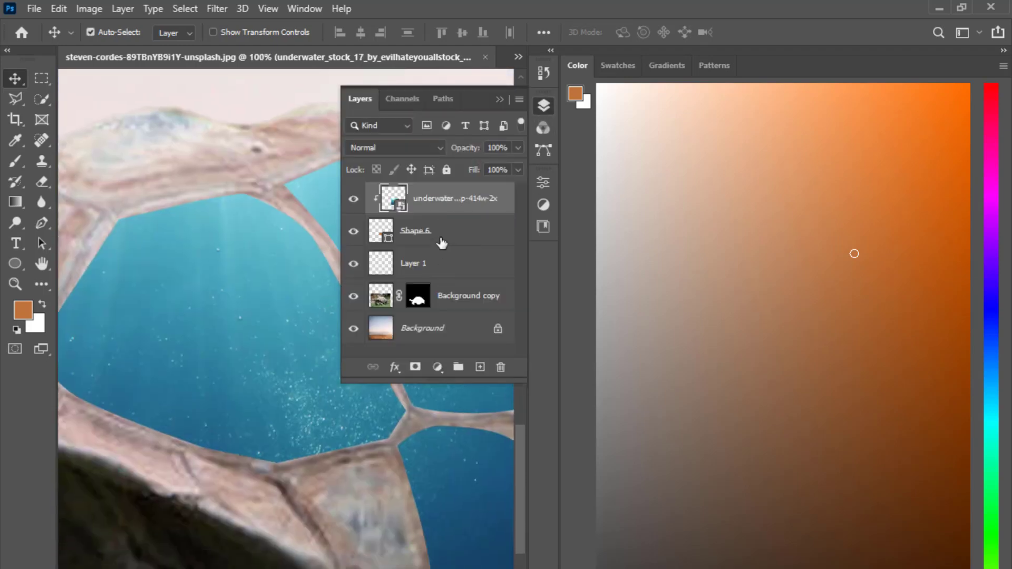
{"action": "left_click", "coordinate": [479, 368]}
{"action": "left_click_drag", "start_coordinate": [445, 203], "coordinate": [501, 367]}
{"action": "scroll", "coordinate": [426, 245], "scroll_direction": "up", "scroll_amount": 1}
{"action": "left_click", "coordinate": [436, 367]}
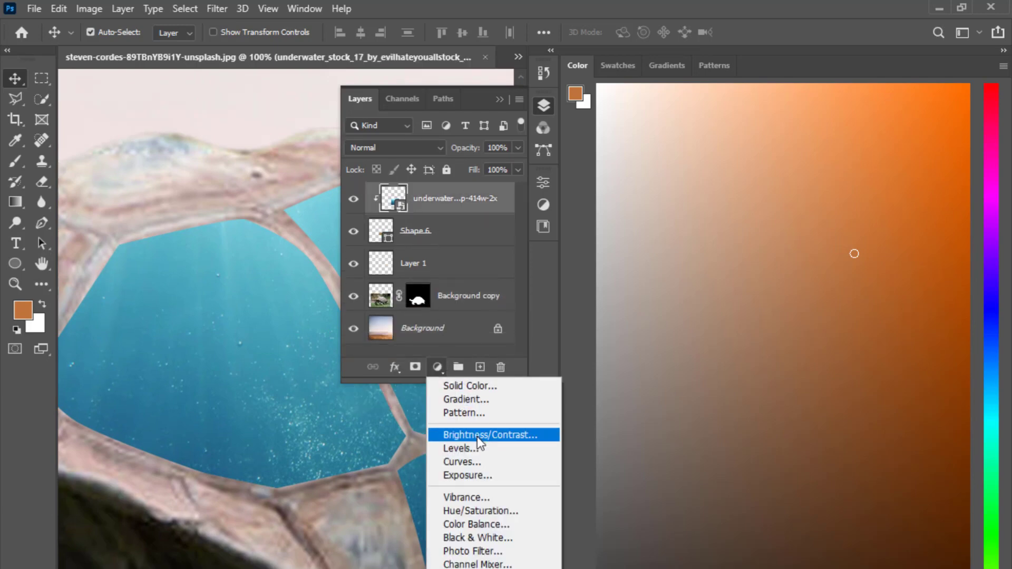
{"action": "left_click", "coordinate": [472, 457]}
{"action": "left_click_drag", "start_coordinate": [435, 338], "coordinate": [442, 353]}
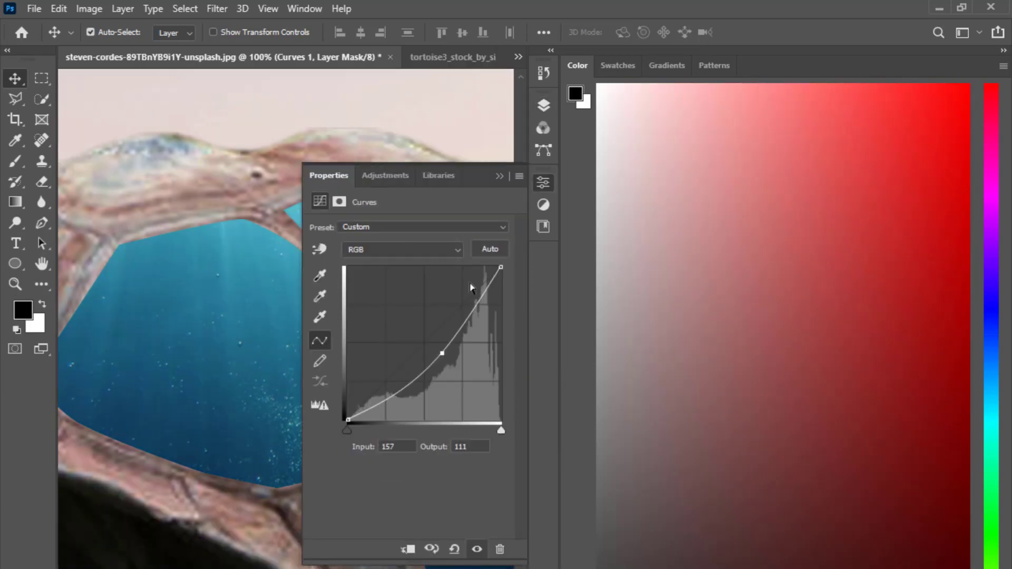
Clip the Curves 1 layer to the underwater image and invert its mask to black to hide the darkening
{"action": "left_click", "coordinate": [479, 216]}
{"action": "left_click", "coordinate": [543, 105]}
{"action": "right_click", "coordinate": [473, 199]}
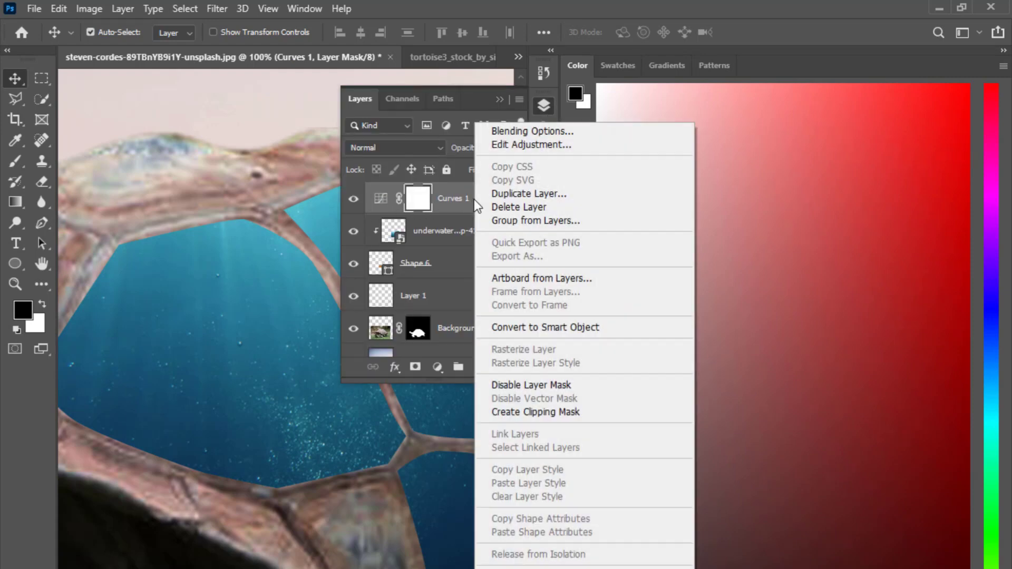
{"action": "left_click", "coordinate": [518, 415]}
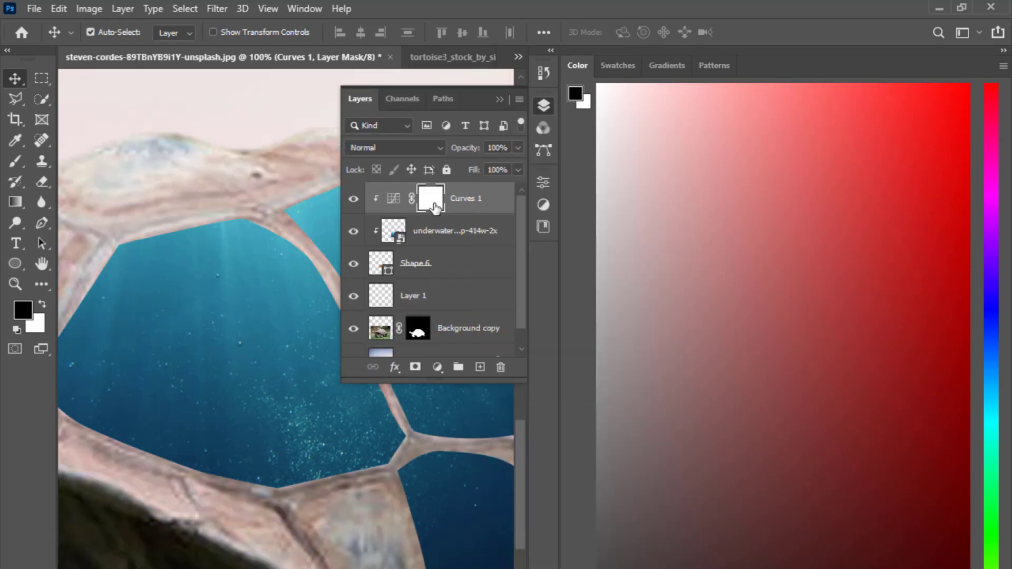
{"action": "key", "text": "ctrl+i"}
With a soft round white brush at 80 px and 67% opacity, paint shading on the mask along the large front plate's lower edge
{"action": "key", "text": "b"}
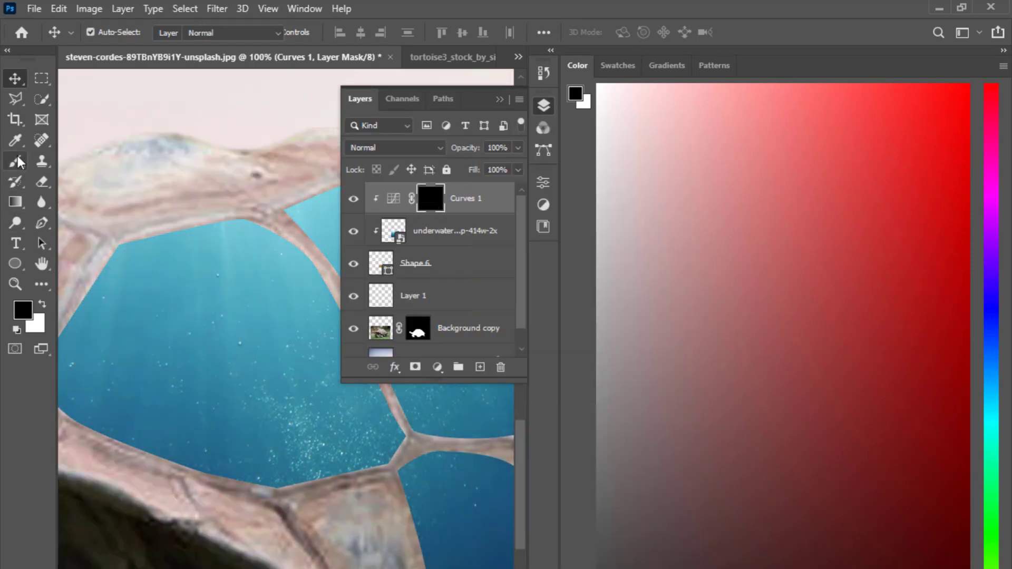
{"action": "right_click", "coordinate": [208, 431]}
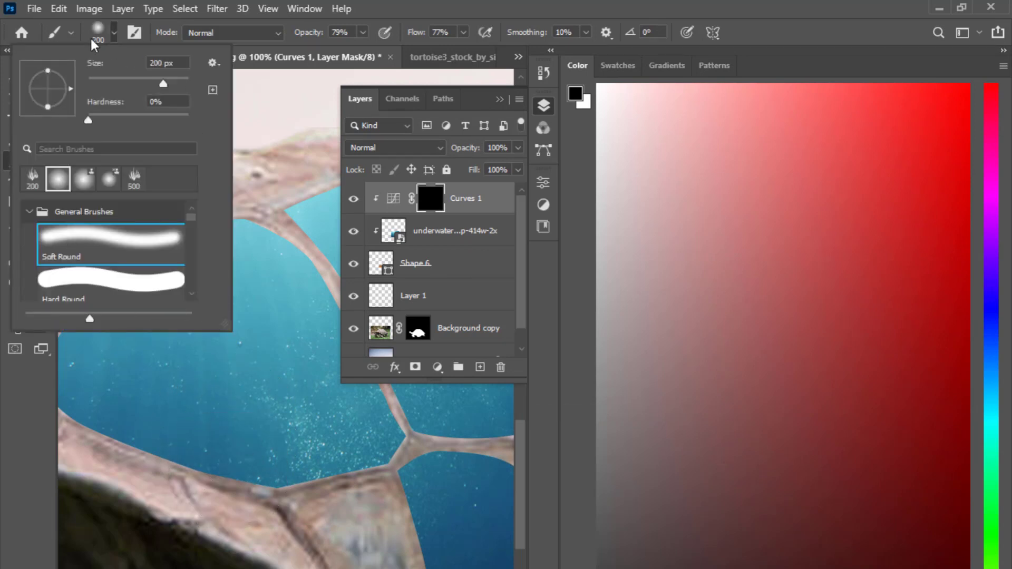
{"action": "left_click", "coordinate": [92, 41]}
{"action": "key", "text": "bracketleft"}
{"action": "left_click_drag", "start_coordinate": [363, 37], "coordinate": [383, 59]}
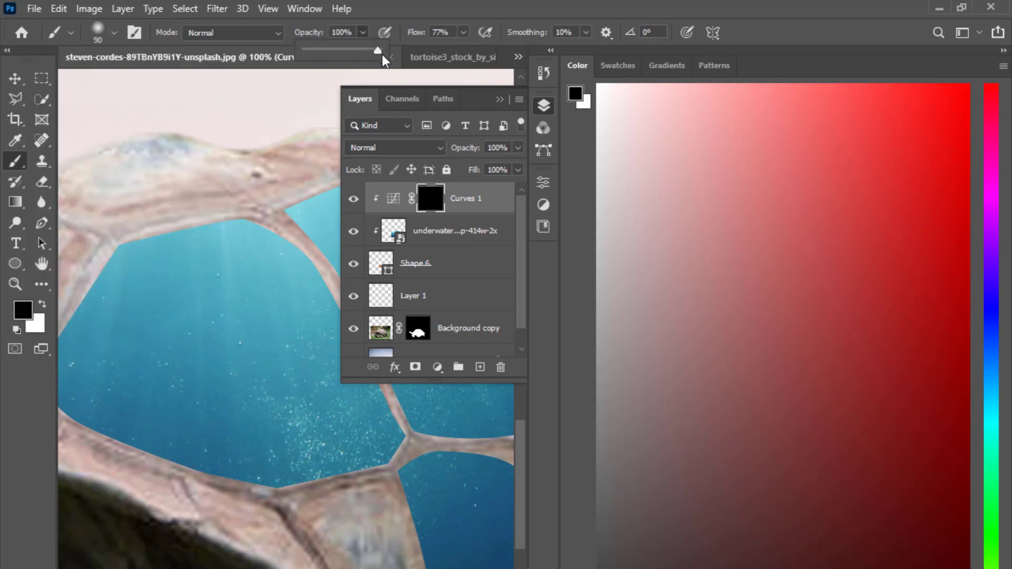
{"action": "key", "text": "x"}
{"action": "left_click_drag", "start_coordinate": [346, 488], "coordinate": [144, 468]}
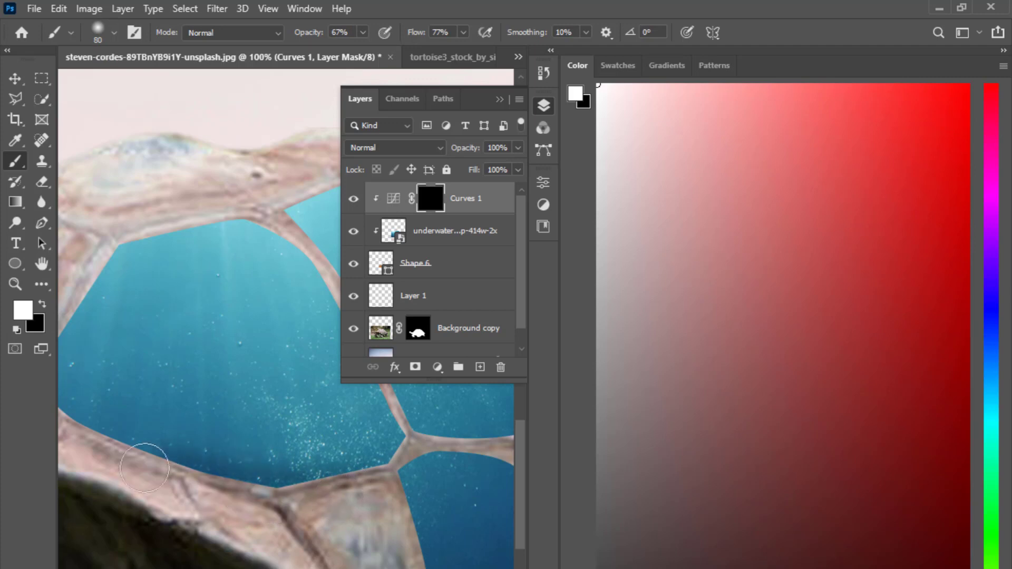
Paint shading on the Curves 1 mask around the front plate's remaining edges and along the ridge beside it, using a 60 px brush for the ridge
{"action": "left_click_drag", "start_coordinate": [261, 502], "coordinate": [368, 553]}
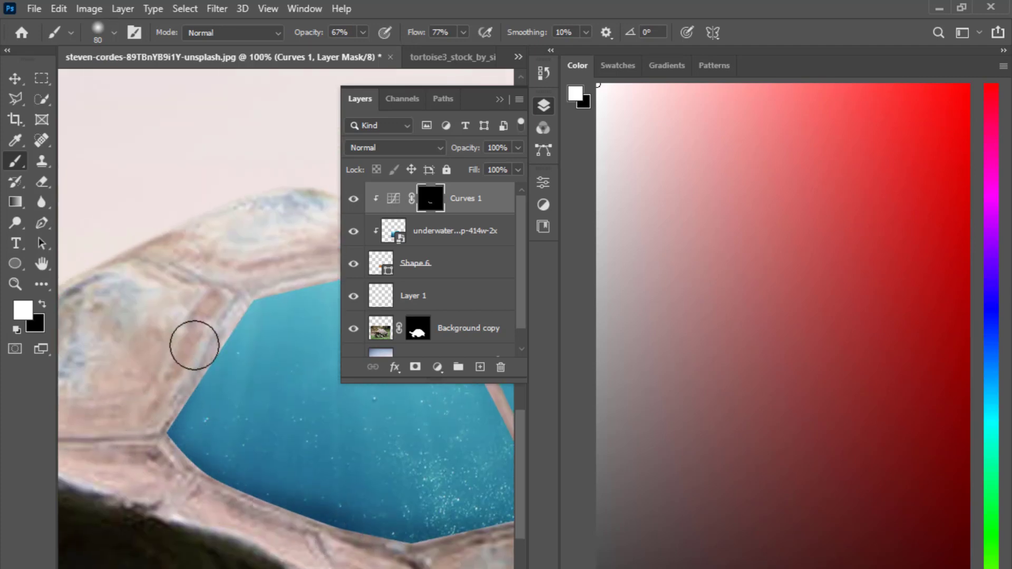
{"action": "left_click_drag", "start_coordinate": [193, 345], "coordinate": [153, 430]}
{"action": "left_click_drag", "start_coordinate": [247, 272], "coordinate": [152, 387]}
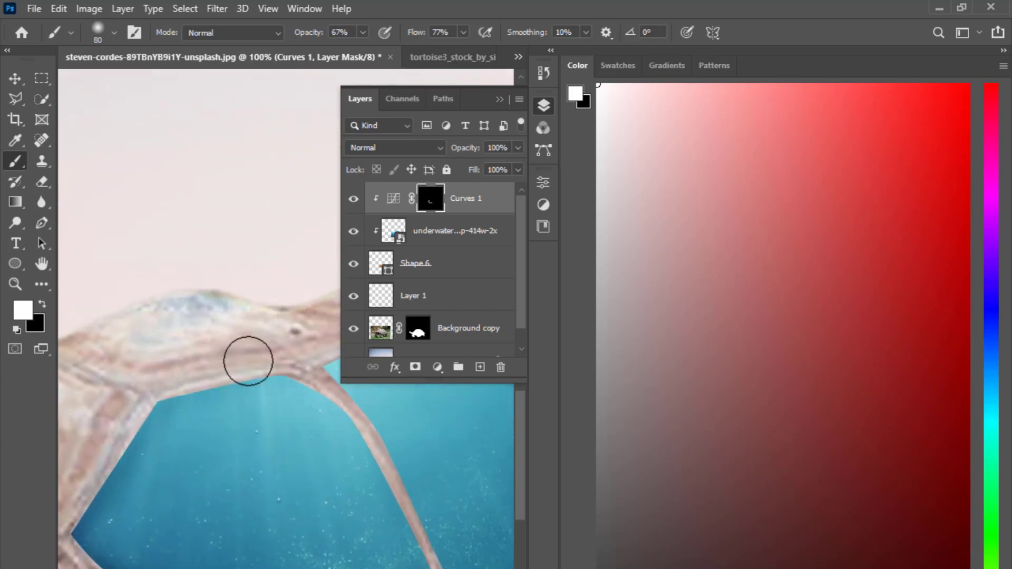
{"action": "left_click_drag", "start_coordinate": [358, 469], "coordinate": [276, 511]}
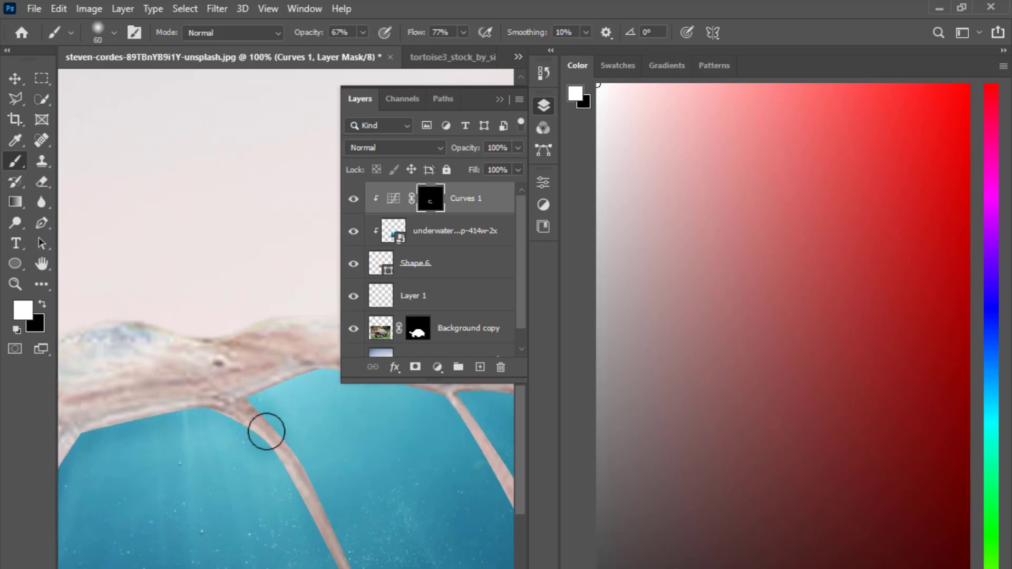
{"action": "left_click_drag", "start_coordinate": [266, 432], "coordinate": [345, 553]}
{"action": "scroll", "coordinate": [316, 531], "scroll_direction": "down", "scroll_amount": 3}
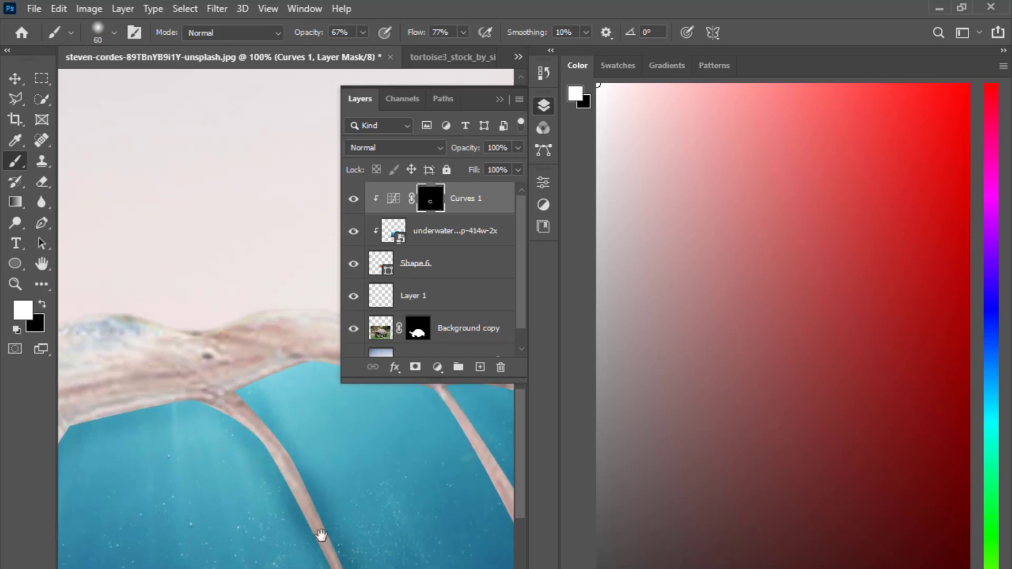
Paint white on the Curves 1 mask to shade the inner edges of the middle, rear and lower shell plates
{"action": "scroll", "coordinate": [322, 557], "scroll_direction": "down", "scroll_amount": 3}
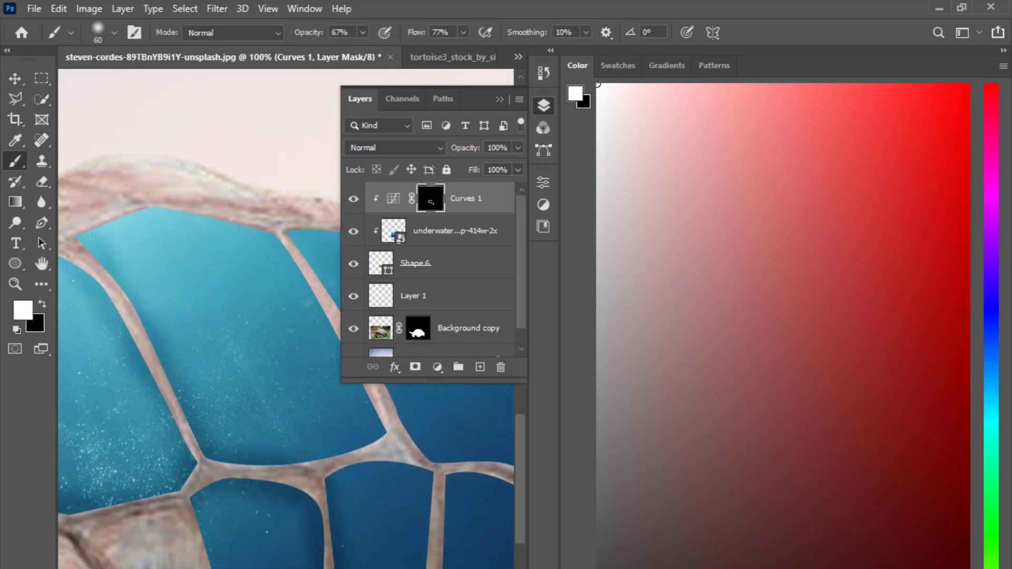
{"action": "left_click_drag", "start_coordinate": [335, 514], "coordinate": [215, 476]}
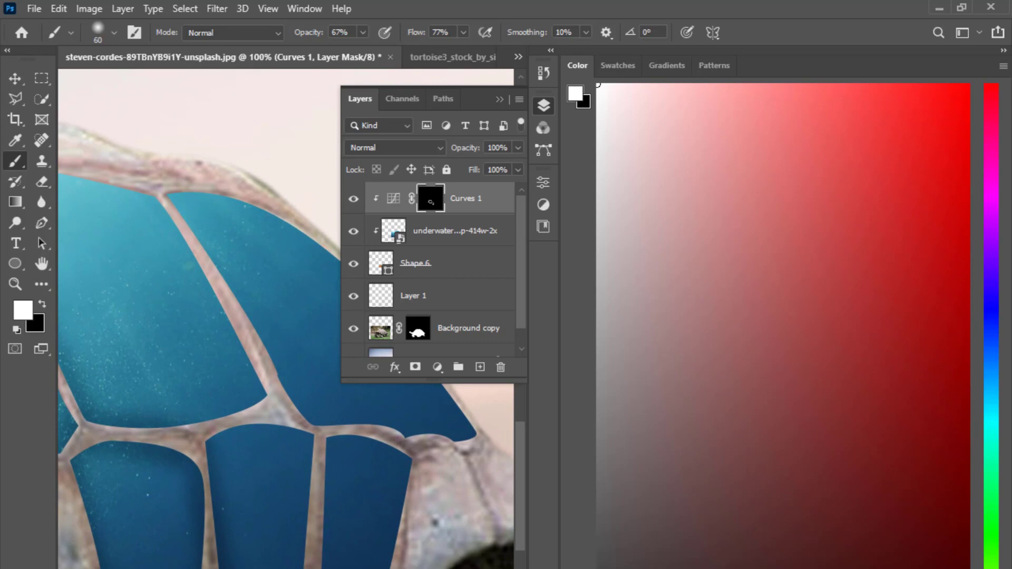
{"action": "scroll", "coordinate": [392, 546], "scroll_direction": "up", "scroll_amount": 5}
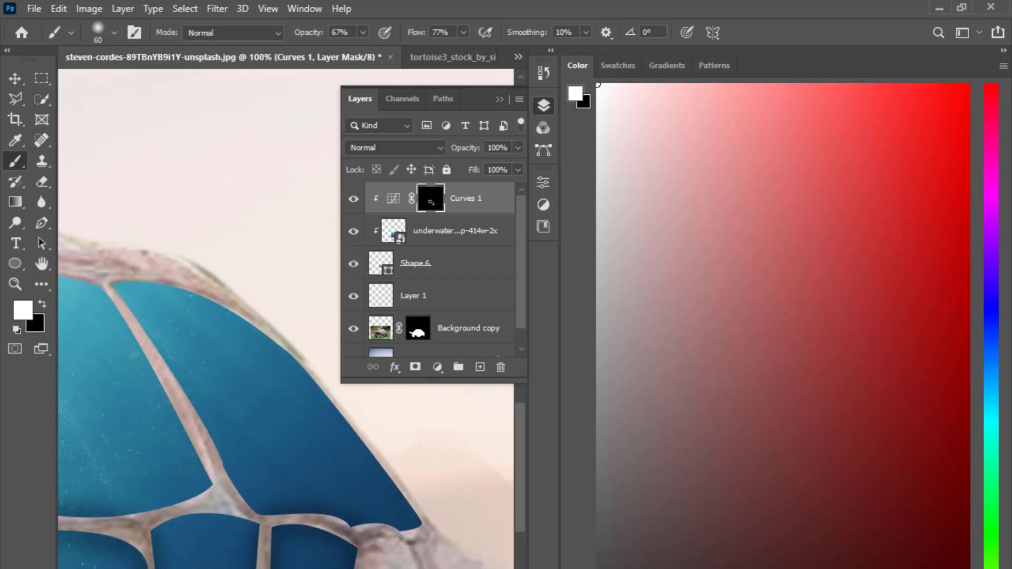
{"action": "mouse_move", "coordinate": [337, 446]}
{"action": "left_mouse_down"}
{"action": "mouse_move", "coordinate": [272, 373]}
{"action": "mouse_move", "coordinate": [175, 322]}
{"action": "mouse_move", "coordinate": [111, 304]}
{"action": "left_mouse_up"}
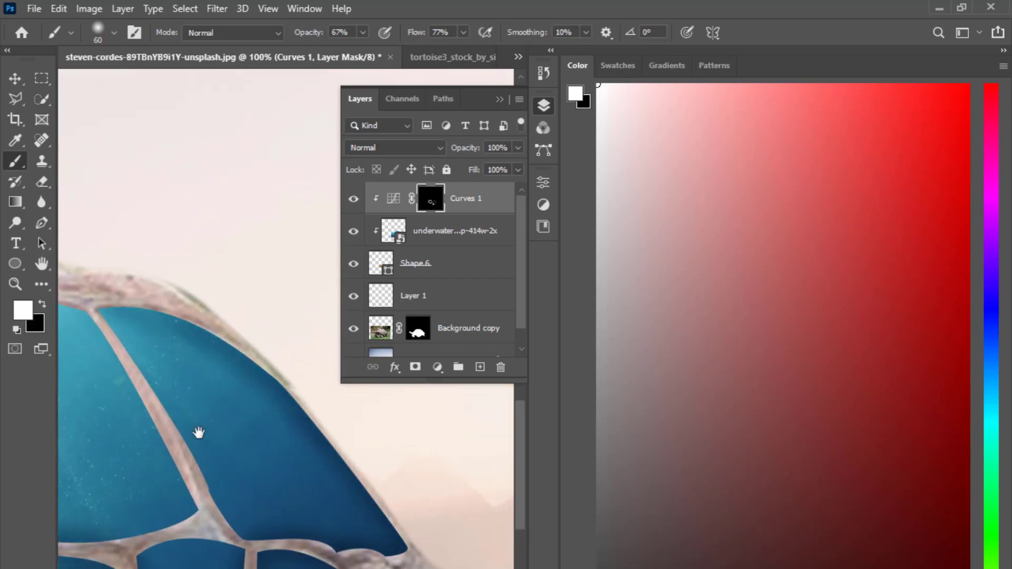
{"action": "left_click_drag", "start_coordinate": [199, 432], "coordinate": [334, 509]}
{"action": "left_click_drag", "start_coordinate": [234, 399], "coordinate": [335, 567]}
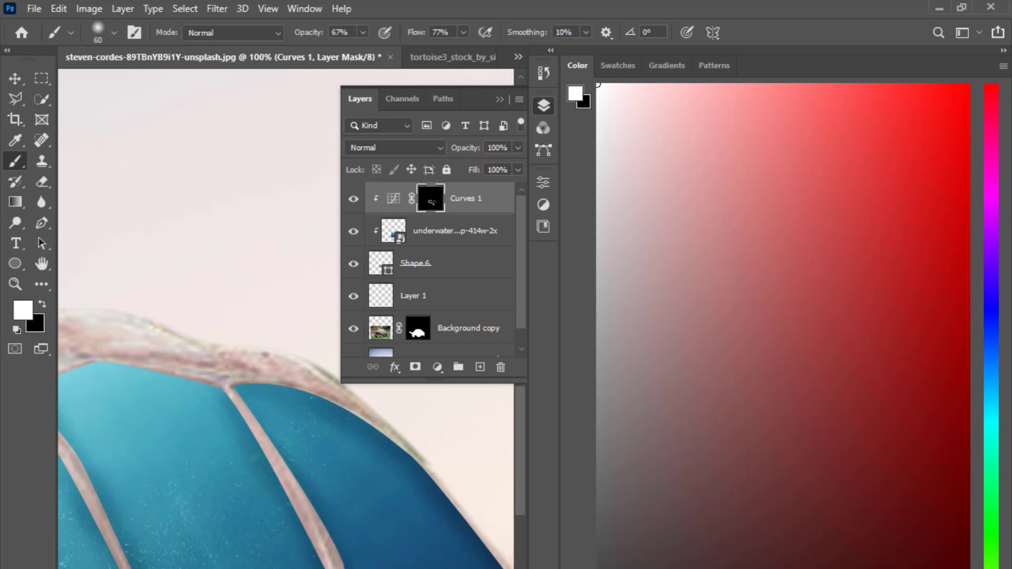
{"action": "left_click_drag", "start_coordinate": [228, 432], "coordinate": [363, 568]}
{"action": "mouse_move", "coordinate": [293, 500]}
{"action": "left_mouse_down"}
{"action": "mouse_move", "coordinate": [260, 496]}
{"action": "mouse_move", "coordinate": [404, 519]}
{"action": "left_mouse_up"}
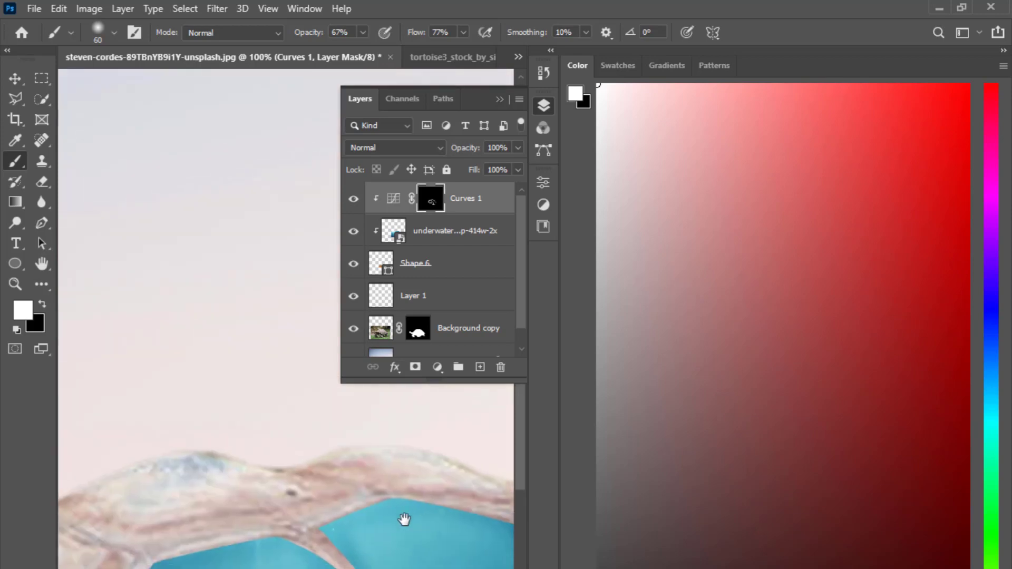
Examine the shaded shell plates in the whole composite at several zoom levels
{"action": "key", "text": "ctrl+minus"}
{"action": "key", "text": "ctrl+minus"}
{"action": "key", "text": "ctrl+minus"}
{"action": "key", "text": "ctrl+minus"}
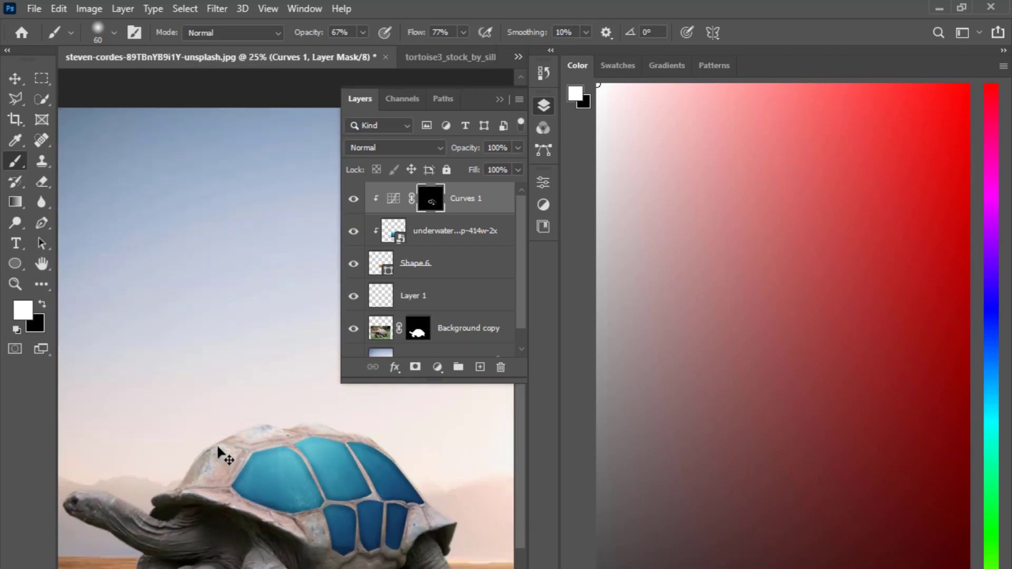
{"action": "key", "text": "ctrl+plus"}
{"action": "key", "text": "ctrl+minus"}
{"action": "key", "text": "ctrl+minus"}
{"action": "key", "text": "ctrl+plus"}
{"action": "key", "text": "ctrl+plus"}
{"action": "key", "text": "ctrl+minus"}
{"action": "key", "text": "ctrl+minus"}
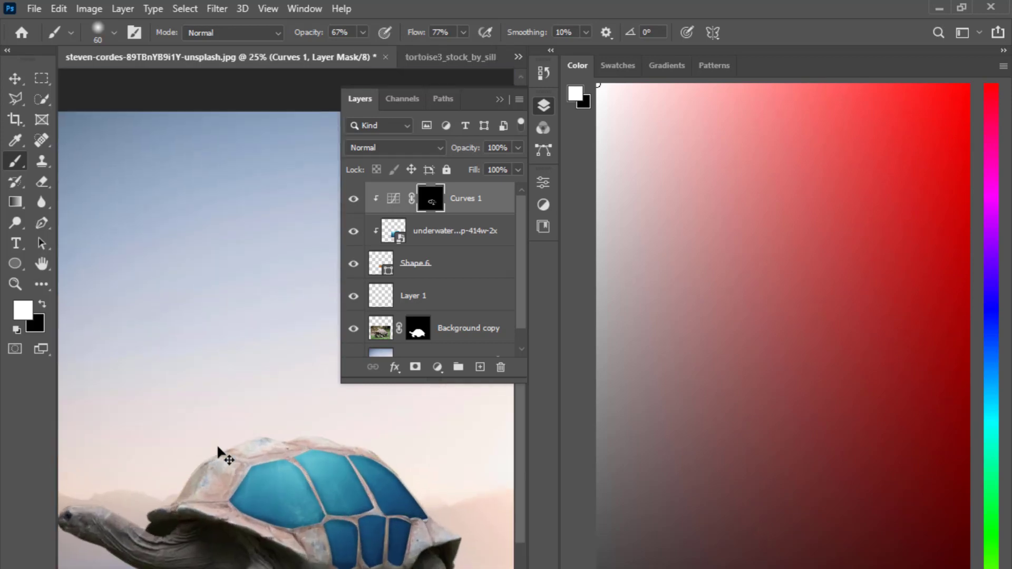
{"action": "key", "text": "ctrl+plus"}
{"action": "key", "text": "ctrl+minus"}
{"action": "key", "text": "ctrl+plus"}
Select the Background copy layer holding the tortoise and start adding an adjustment layer for it
{"action": "key", "text": "v"}
{"action": "scroll", "coordinate": [411, 293], "scroll_direction": "down", "scroll_amount": 2}
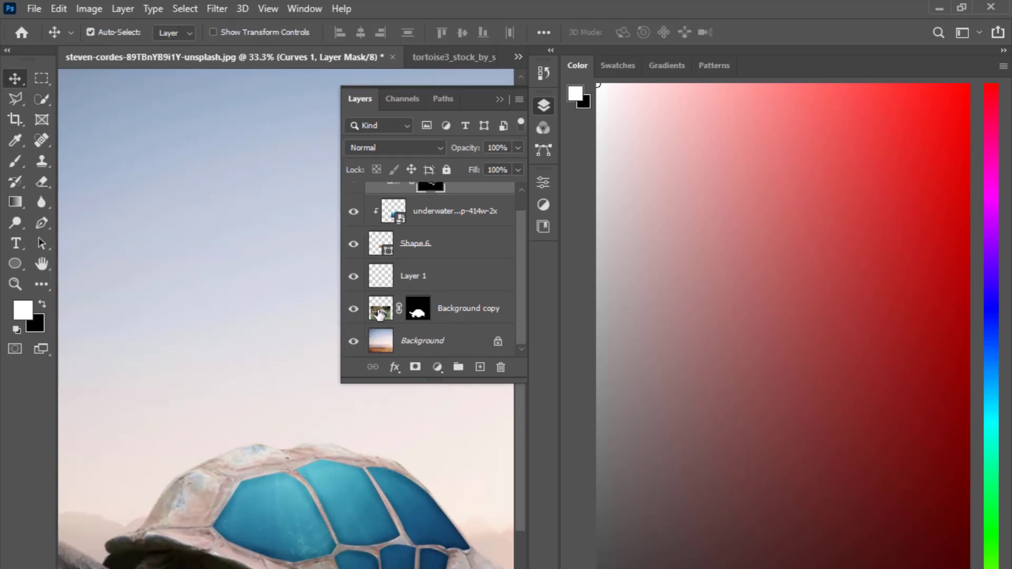
{"action": "left_click", "coordinate": [378, 312]}
{"action": "left_click", "coordinate": [437, 367]}
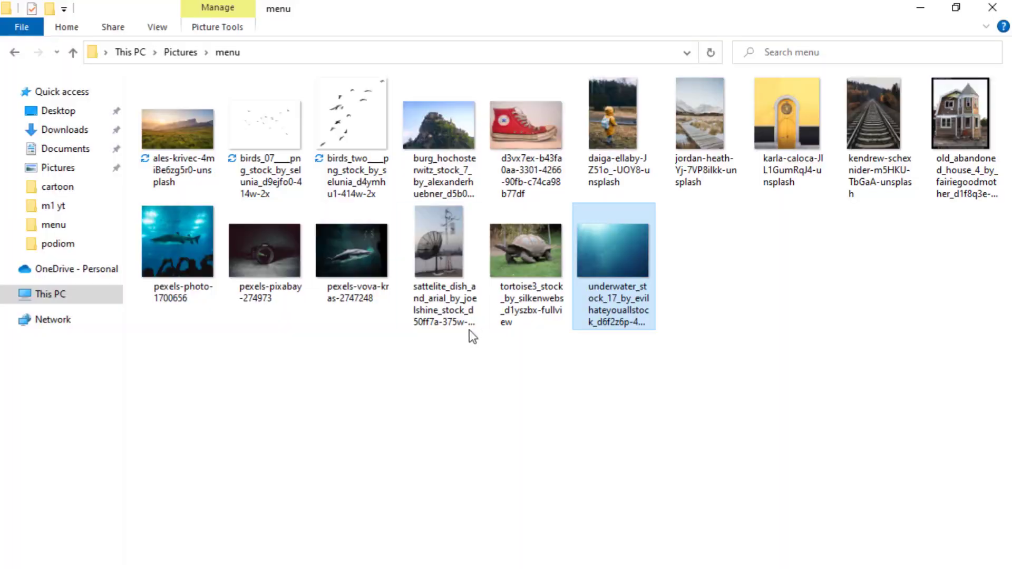
Open the burg_hochosterwitz_stock_7 castle image from the file browser as a separate document
{"action": "left_click", "coordinate": [469, 326]}
{"action": "left_click", "coordinate": [393, 369]}
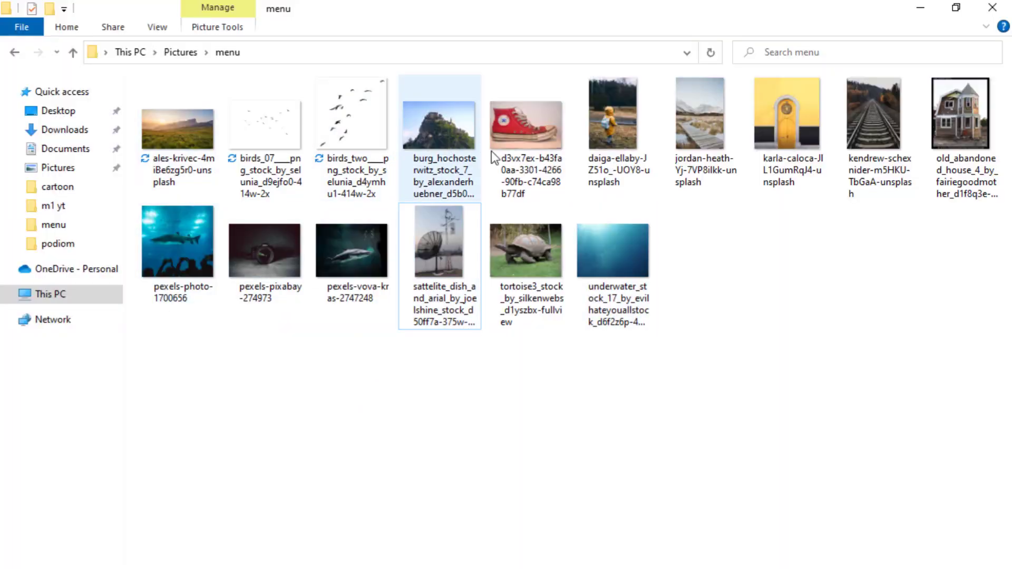
{"action": "left_click", "coordinate": [443, 135]}
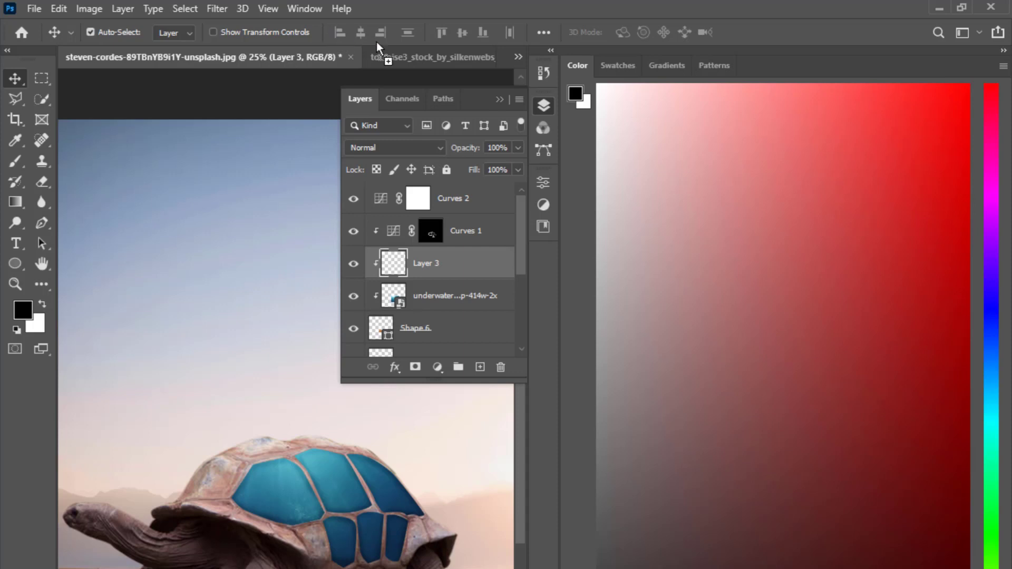
{"action": "left_click_drag", "start_coordinate": [377, 42], "coordinate": [451, 51]}
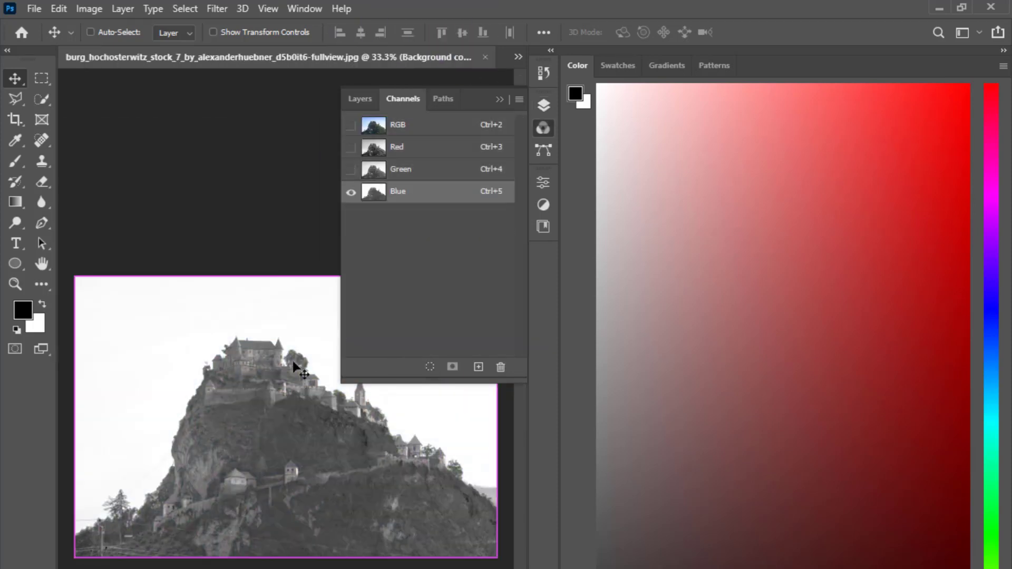
Apply Levels to the castle image's Blue channel, raising the contrast until the hill is nearly solid black against a white sky
{"action": "key", "text": "ctrl+l"}
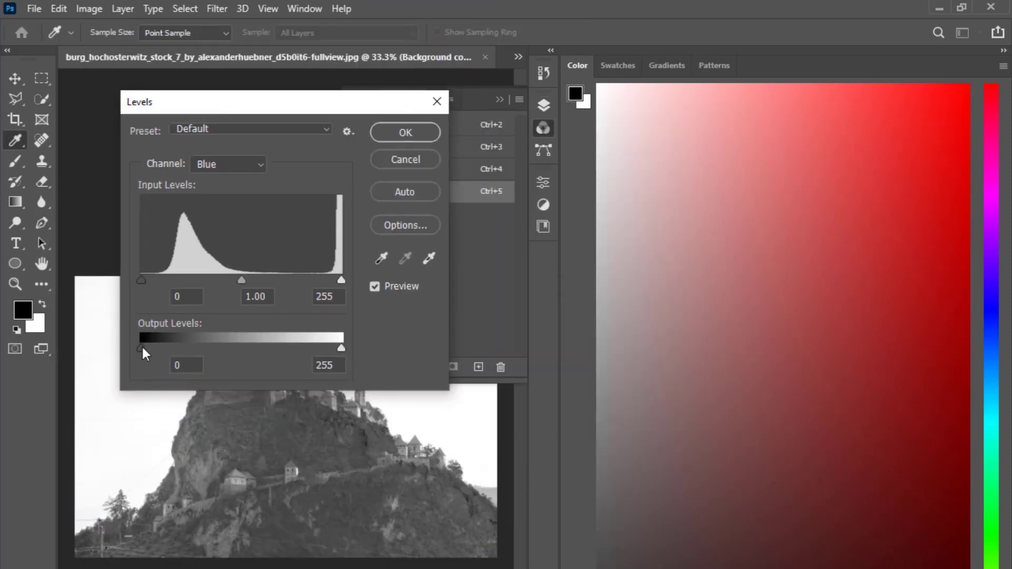
{"action": "left_click", "coordinate": [141, 347]}
{"action": "left_click_drag", "start_coordinate": [140, 280], "coordinate": [176, 282]}
{"action": "mouse_move", "coordinate": [341, 280]}
{"action": "left_mouse_down"}
{"action": "mouse_move", "coordinate": [316, 281]}
{"action": "mouse_move", "coordinate": [344, 282]}
{"action": "left_mouse_up"}
{"action": "left_click_drag", "start_coordinate": [258, 282], "coordinate": [275, 284]}
{"action": "left_click_drag", "start_coordinate": [263, 102], "coordinate": [297, 474]}
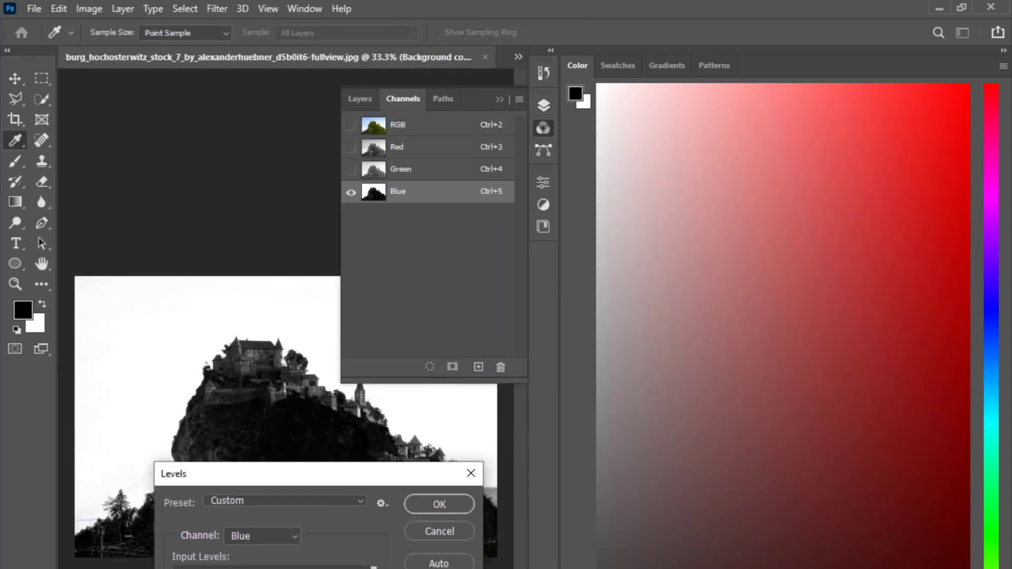
{"action": "left_click_drag", "start_coordinate": [210, 568], "coordinate": [257, 568]}
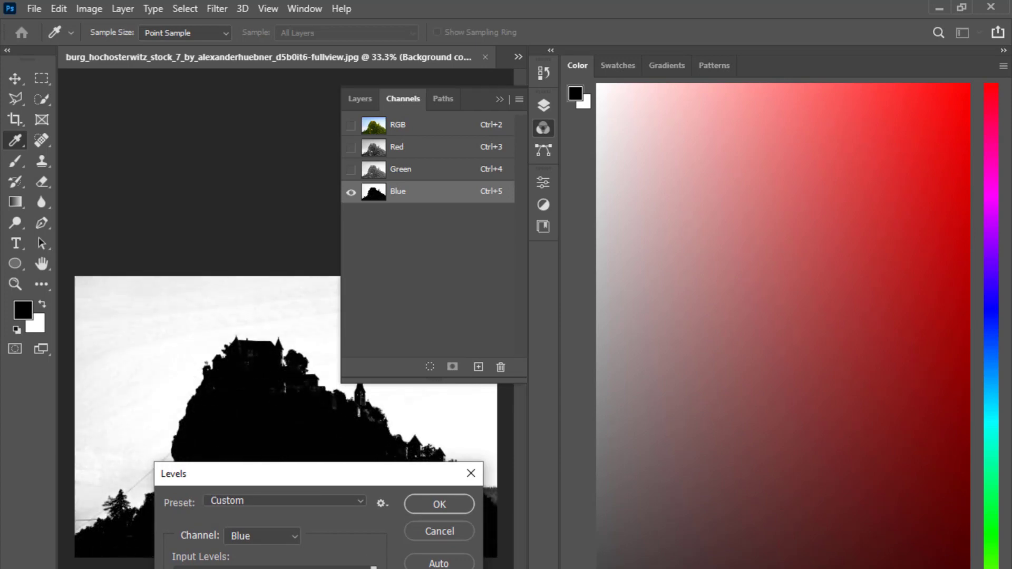
{"action": "mouse_move", "coordinate": [378, 568]}
{"action": "left_mouse_down"}
{"action": "mouse_move", "coordinate": [332, 568]}
{"action": "mouse_move", "coordinate": [374, 568]}
{"action": "left_mouse_up"}
{"action": "mouse_move", "coordinate": [263, 568]}
{"action": "left_mouse_down"}
{"action": "mouse_move", "coordinate": [253, 568]}
{"action": "mouse_move", "coordinate": [265, 568]}
{"action": "left_mouse_up"}
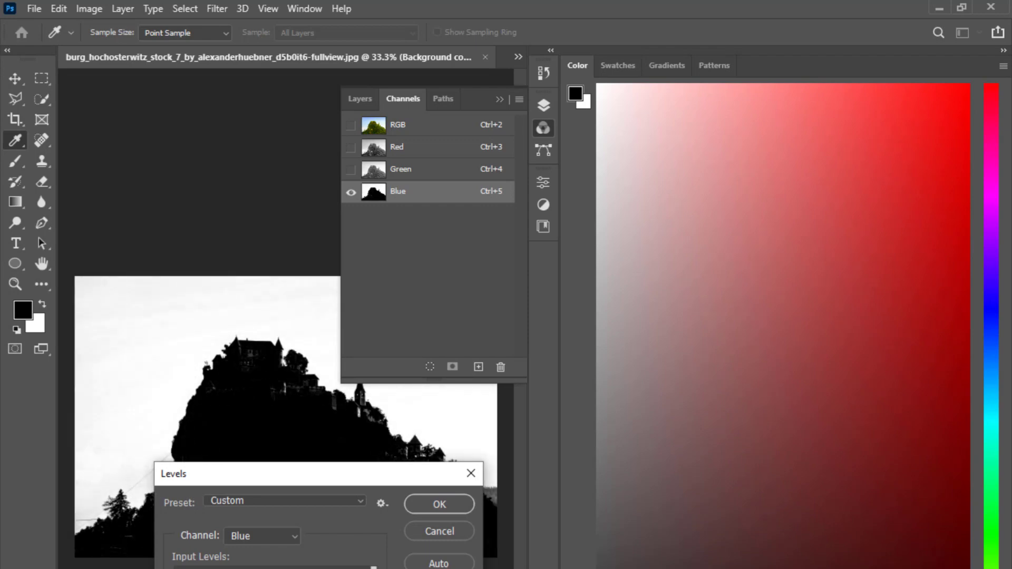
{"action": "left_click", "coordinate": [439, 504]}
{"action": "key", "text": "v"}
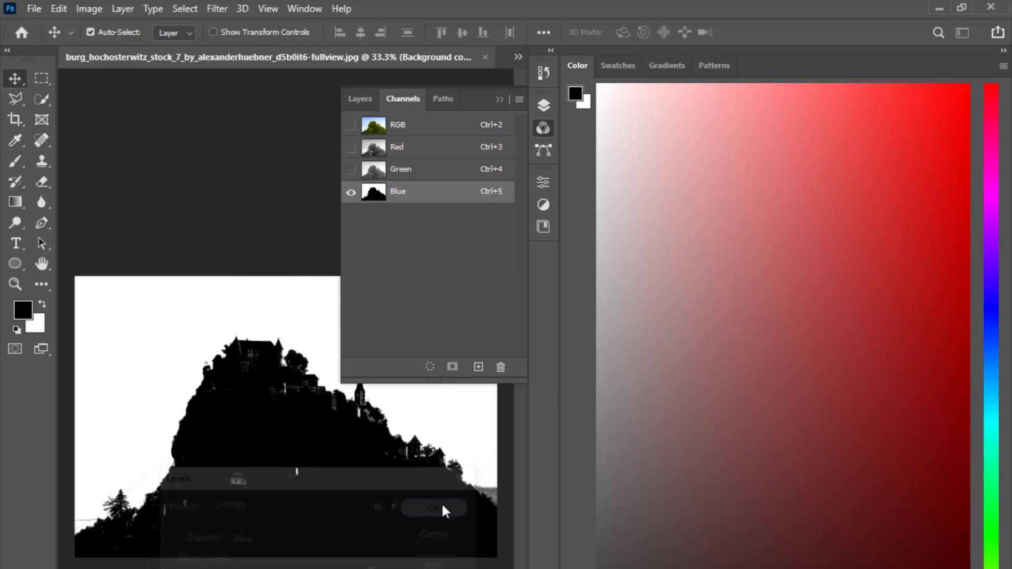
Set up a 200 px hard round black brush in Normal mode at 100% opacity and flow, and paint out light spots on the lower hill
{"action": "key", "text": "b"}
{"action": "left_click", "coordinate": [363, 33]}
{"action": "left_click", "coordinate": [382, 51]}
{"action": "left_click", "coordinate": [228, 34]}
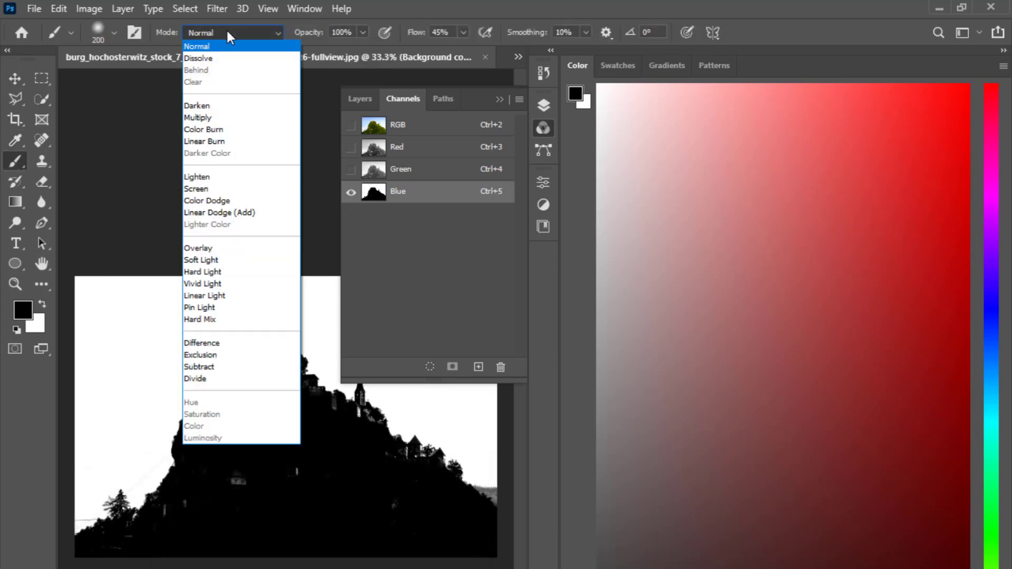
{"action": "left_click", "coordinate": [228, 46]}
{"action": "left_click", "coordinate": [114, 33]}
{"action": "left_click", "coordinate": [77, 281]}
{"action": "left_click_drag", "start_coordinate": [239, 479], "coordinate": [394, 503]}
{"action": "left_click", "coordinate": [463, 32]}
{"action": "left_click", "coordinate": [508, 51]}
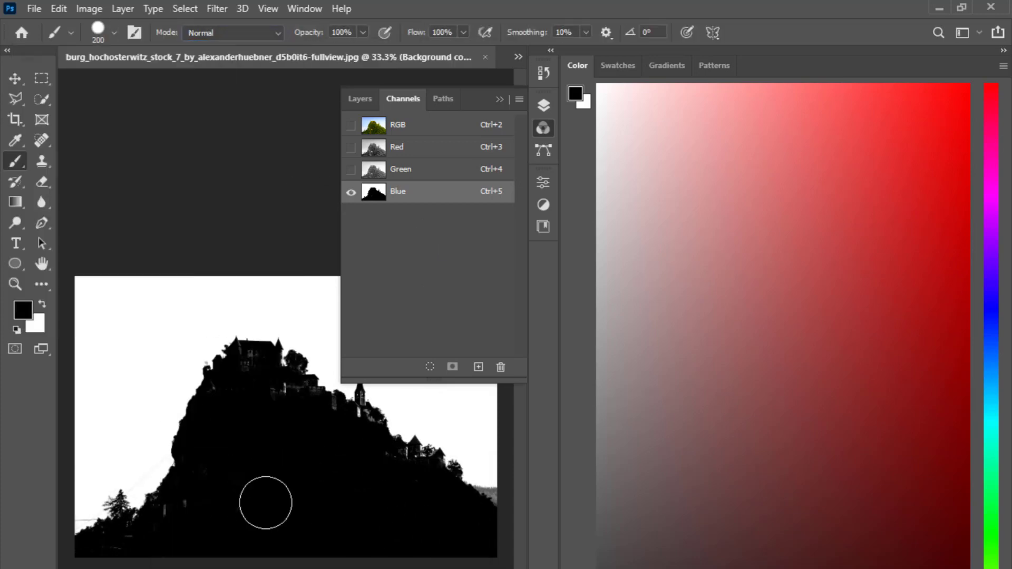
Paint black over the remaining light specks in the Blue channel on the hill around and below the castle
{"action": "key", "text": "ctrl+plus"}
{"action": "key", "text": "ctrl+plus"}
{"action": "key", "text": "ctrl+plus"}
{"action": "left_click_drag", "start_coordinate": [268, 377], "coordinate": [234, 379]}
{"action": "mouse_move", "coordinate": [342, 406]}
{"action": "left_mouse_down"}
{"action": "mouse_move", "coordinate": [291, 522]}
{"action": "mouse_move", "coordinate": [302, 548]}
{"action": "left_mouse_up"}
Reduce the brush to 15 px and paint black inside the church tower and the buildings along the castle ridge
{"action": "key", "text": "bracketleft"}
{"action": "key", "text": "bracketleft"}
{"action": "key", "text": "bracketleft"}
{"action": "key", "text": "bracketleft"}
{"action": "key", "text": "bracketleft"}
{"action": "key", "text": "bracketleft"}
{"action": "key", "text": "bracketleft"}
{"action": "key", "text": "bracketleft"}
{"action": "key", "text": "bracketleft"}
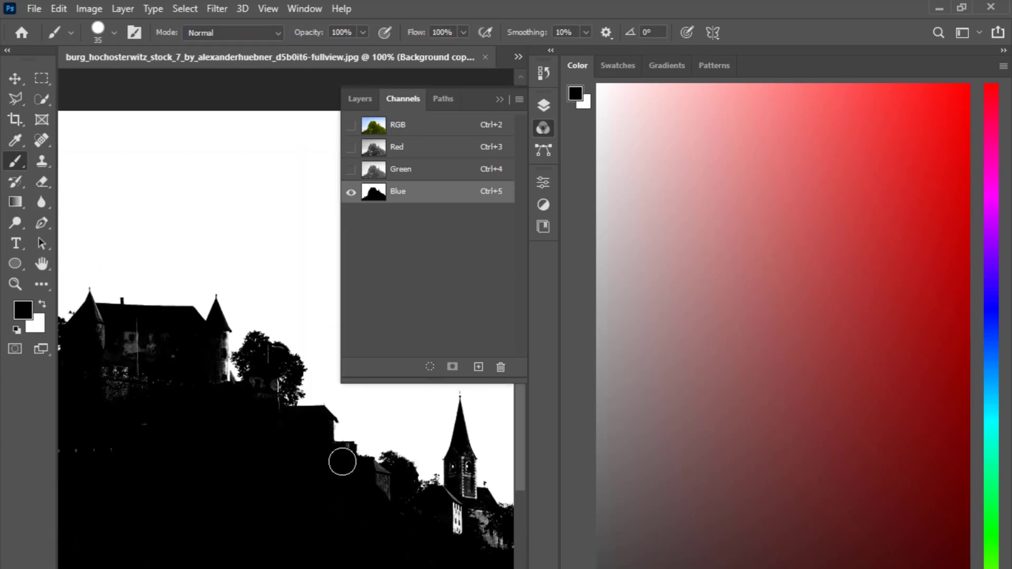
{"action": "key", "text": "ctrl+plus"}
{"action": "key", "text": "ctrl+plus"}
{"action": "key", "text": "ctrl+plus"}
{"action": "key", "text": "bracketleft"}
{"action": "key", "text": "bracketleft"}
{"action": "key", "text": "bracketleft"}
{"action": "key", "text": "bracketleft"}
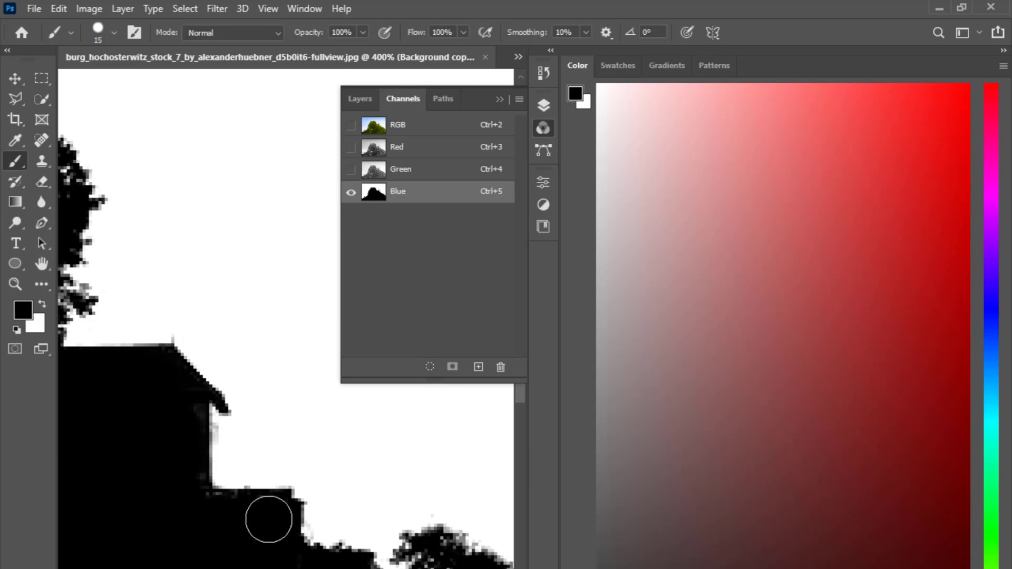
{"action": "left_click_drag", "start_coordinate": [384, 568], "coordinate": [169, 464]}
{"action": "mouse_move", "coordinate": [452, 558]}
{"action": "left_mouse_down"}
{"action": "mouse_move", "coordinate": [300, 513]}
{"action": "mouse_move", "coordinate": [319, 541]}
{"action": "left_mouse_up"}
{"action": "mouse_move", "coordinate": [316, 411]}
{"action": "left_mouse_down"}
{"action": "mouse_move", "coordinate": [266, 479]}
{"action": "mouse_move", "coordinate": [265, 406]}
{"action": "left_mouse_up"}
{"action": "mouse_move", "coordinate": [285, 451]}
{"action": "left_mouse_down"}
{"action": "mouse_move", "coordinate": [304, 420]}
{"action": "mouse_move", "coordinate": [315, 425]}
{"action": "mouse_move", "coordinate": [319, 506]}
{"action": "left_mouse_up"}
{"action": "mouse_move", "coordinate": [363, 568]}
{"action": "left_mouse_down"}
{"action": "mouse_move", "coordinate": [235, 448]}
{"action": "mouse_move", "coordinate": [210, 391]}
{"action": "left_mouse_up"}
{"action": "mouse_move", "coordinate": [269, 519]}
{"action": "left_mouse_down"}
{"action": "mouse_move", "coordinate": [273, 447]}
{"action": "mouse_move", "coordinate": [329, 557]}
{"action": "left_mouse_up"}
{"action": "left_click_drag", "start_coordinate": [494, 568], "coordinate": [229, 531]}
{"action": "left_click_drag", "start_coordinate": [302, 507], "coordinate": [243, 493]}
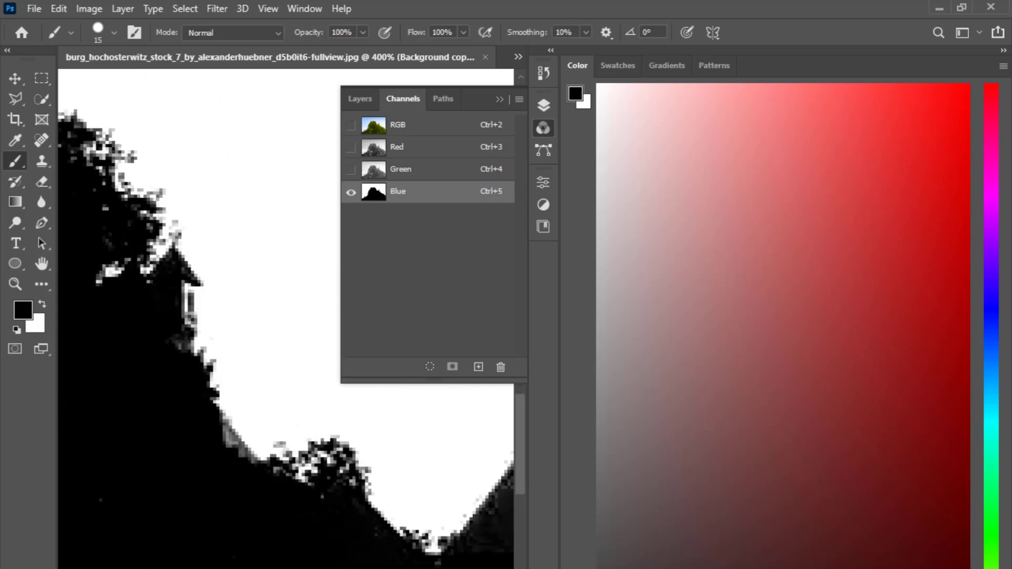
Paint black with a 15 px brush over the gray patches inside the main castle building and its round tower
{"action": "key", "text": "ctrl+minus"}
{"action": "key", "text": "ctrl+minus"}
{"action": "key", "text": "ctrl+minus"}
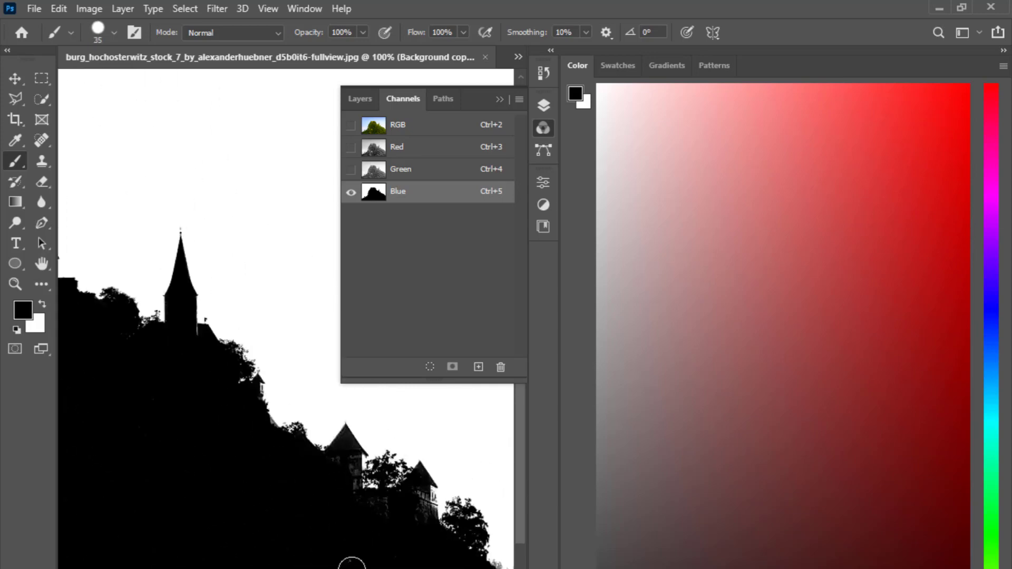
{"action": "mouse_move", "coordinate": [413, 568]}
{"action": "left_mouse_down"}
{"action": "mouse_move", "coordinate": [221, 565]}
{"action": "mouse_move", "coordinate": [167, 548]}
{"action": "left_mouse_up"}
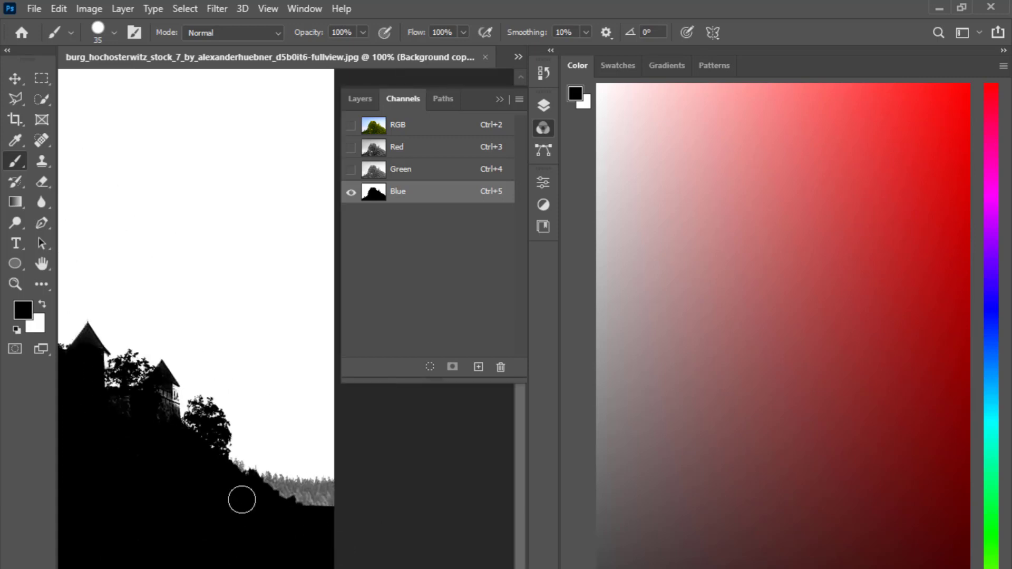
{"action": "mouse_move", "coordinate": [241, 499]}
{"action": "left_mouse_down"}
{"action": "mouse_move", "coordinate": [259, 486]}
{"action": "mouse_move", "coordinate": [787, 526]}
{"action": "left_mouse_up"}
{"action": "left_click_drag", "start_coordinate": [193, 420], "coordinate": [100, 566]}
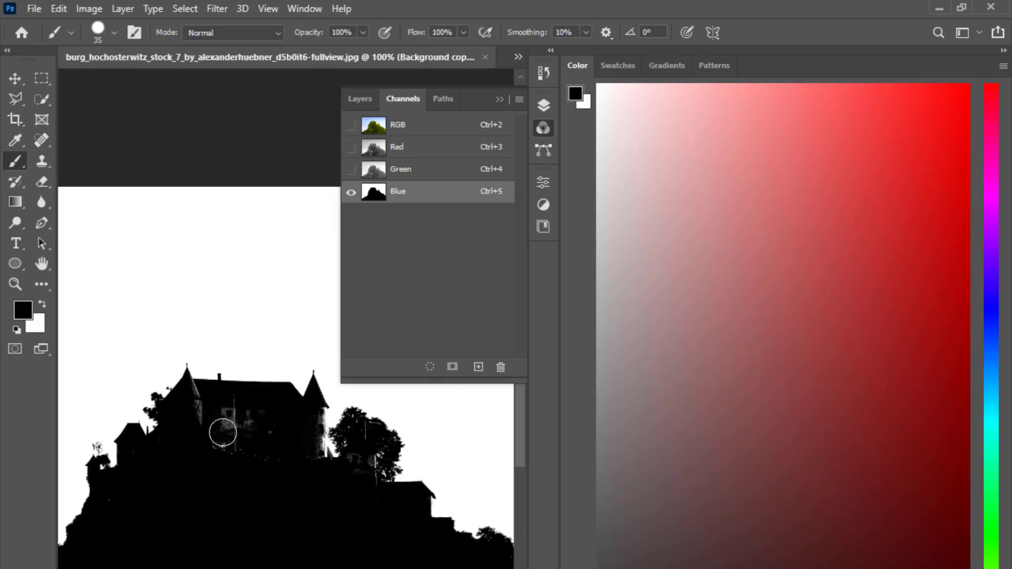
{"action": "scroll", "coordinate": [290, 416], "scroll_direction": "up", "scroll_amount": 2}
{"action": "key", "text": "bracketleft"}
{"action": "key", "text": "bracketleft"}
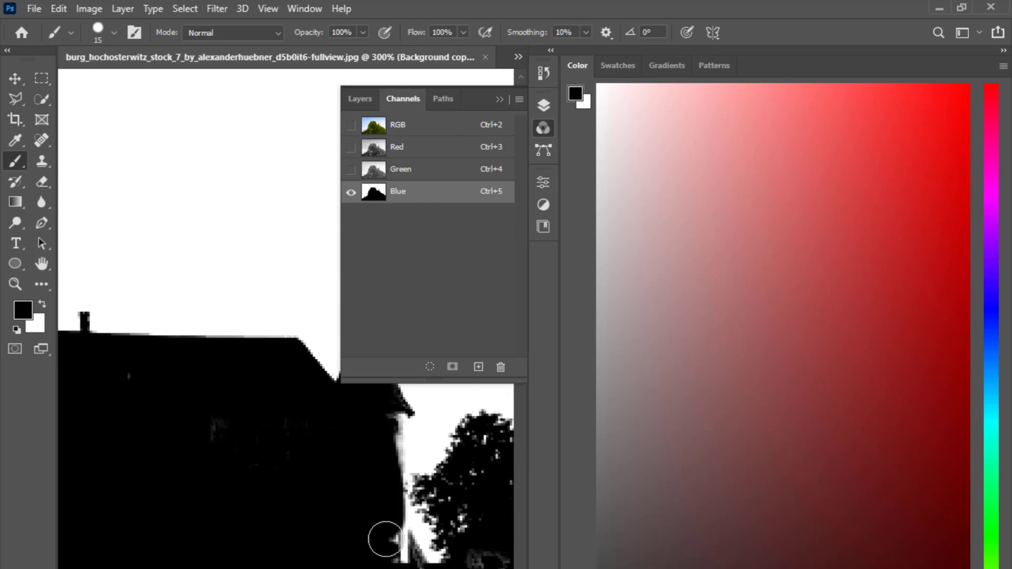
{"action": "left_click_drag", "start_coordinate": [380, 450], "coordinate": [385, 425]}
{"action": "mouse_move", "coordinate": [281, 447]}
{"action": "left_mouse_down"}
{"action": "mouse_move", "coordinate": [273, 536]}
{"action": "mouse_move", "coordinate": [546, 539]}
{"action": "left_mouse_up"}
{"action": "left_click_drag", "start_coordinate": [286, 467], "coordinate": [252, 429]}
{"action": "mouse_move", "coordinate": [131, 548]}
{"action": "left_mouse_down"}
{"action": "mouse_move", "coordinate": [139, 568]}
{"action": "mouse_move", "coordinate": [332, 491]}
{"action": "left_mouse_up"}
Paint black with a 25 px brush inside the two pointed-roof towers on the castle hill's lower right slope
{"action": "scroll", "coordinate": [332, 491], "scroll_direction": "down", "scroll_amount": 4}
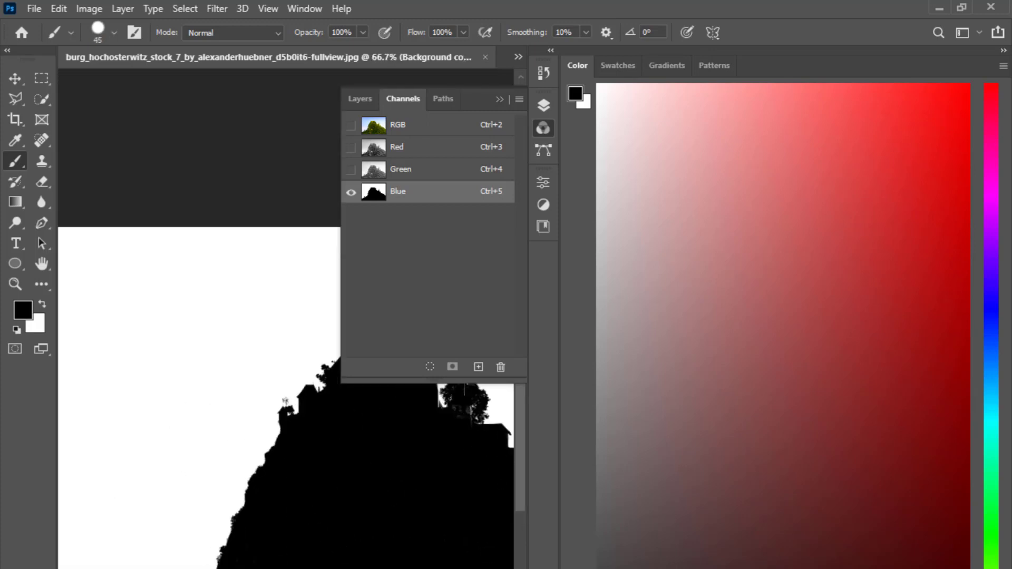
{"action": "left_click_drag", "start_coordinate": [441, 568], "coordinate": [115, 521]}
{"action": "scroll", "coordinate": [395, 521], "scroll_direction": "up", "scroll_amount": 3}
{"action": "left_click_drag", "start_coordinate": [232, 143], "coordinate": [96, 527]}
{"action": "mouse_move", "coordinate": [388, 502]}
{"action": "left_mouse_down"}
{"action": "mouse_move", "coordinate": [393, 470]}
{"action": "mouse_move", "coordinate": [408, 554]}
{"action": "left_mouse_up"}
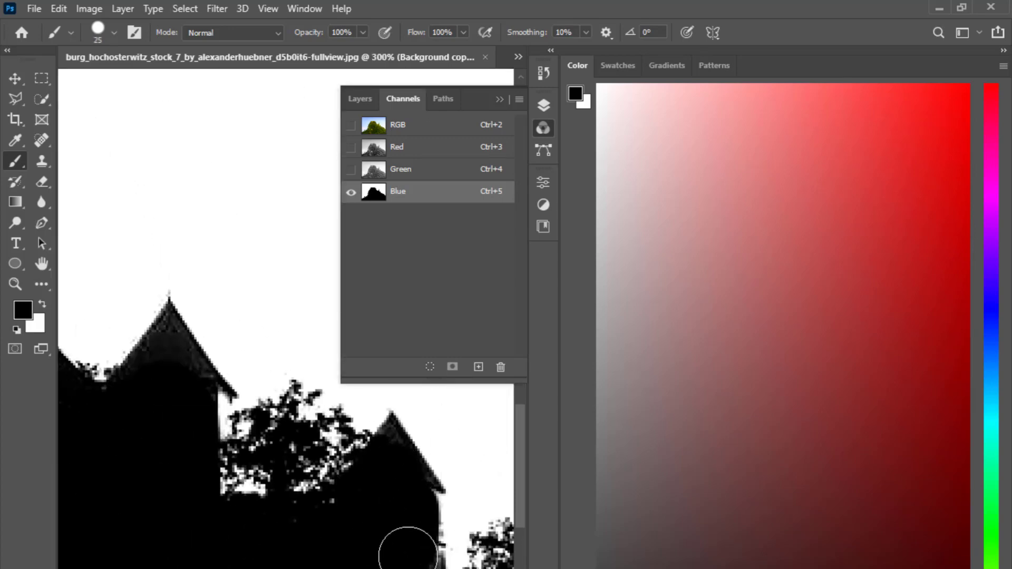
{"action": "scroll", "coordinate": [305, 555], "scroll_direction": "down", "scroll_amount": 6}
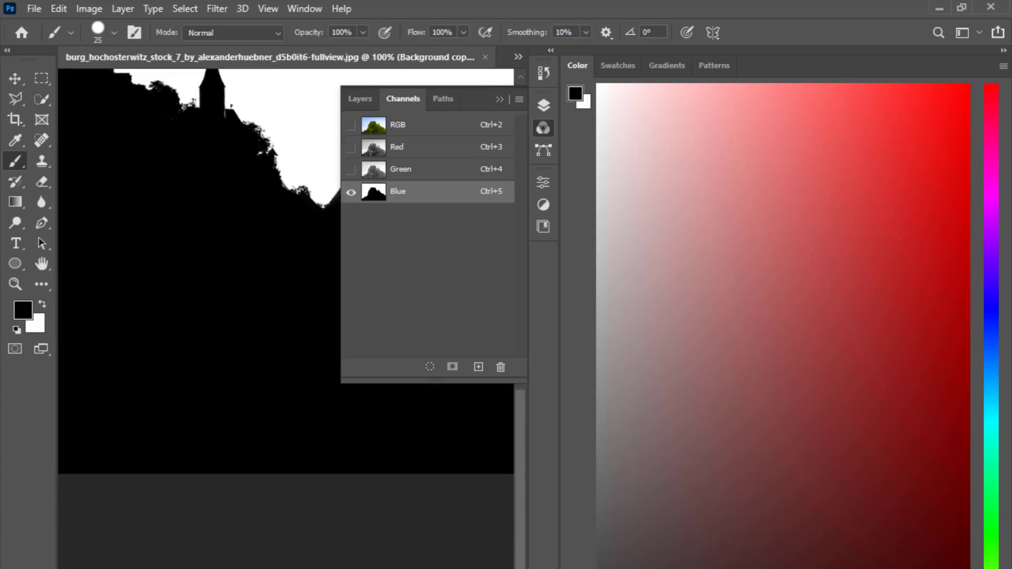
Load the Blue channel as a selection and delete the sky from the unlocked original layer, with the Background copy hidden
{"action": "left_click", "coordinate": [430, 367]}
{"action": "left_click", "coordinate": [380, 124]}
{"action": "left_click", "coordinate": [360, 98]}
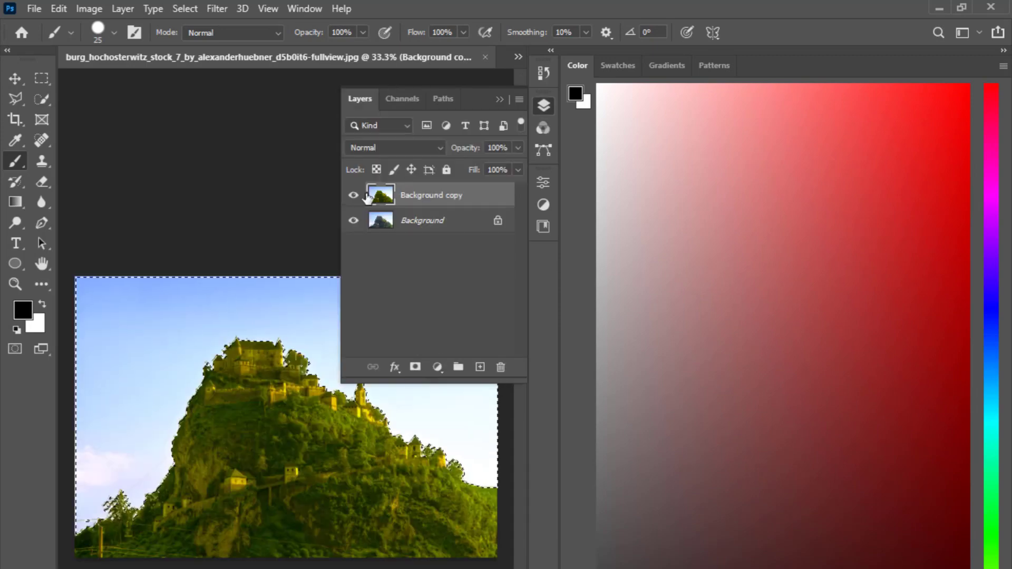
{"action": "left_click", "coordinate": [408, 227]}
{"action": "left_click", "coordinate": [497, 220]}
{"action": "key", "text": "Delete"}
{"action": "key", "text": "ctrl+d"}
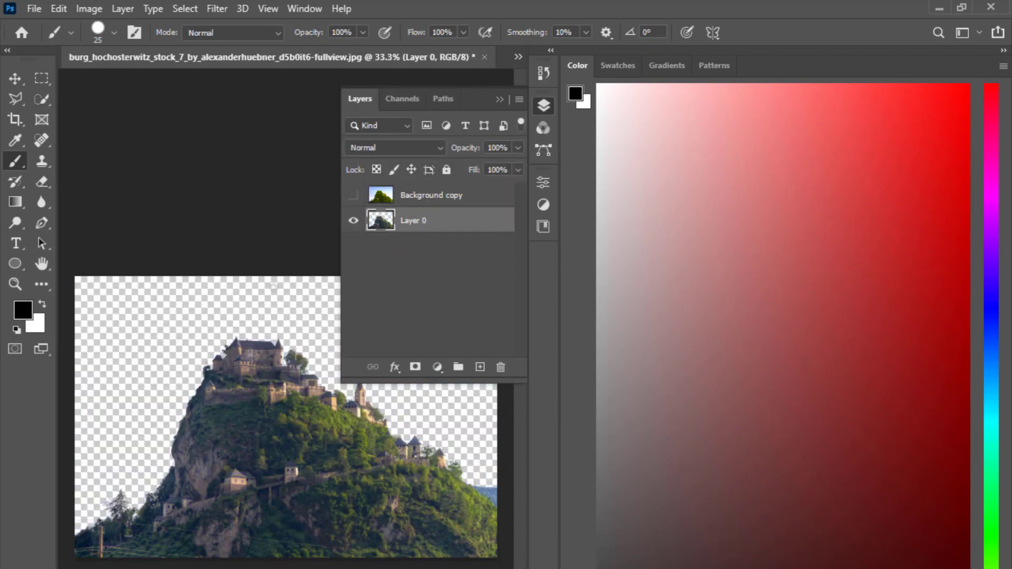
Bring the castle hill cutout into the tortoise composite and close the castle image
{"action": "key", "text": "v"}
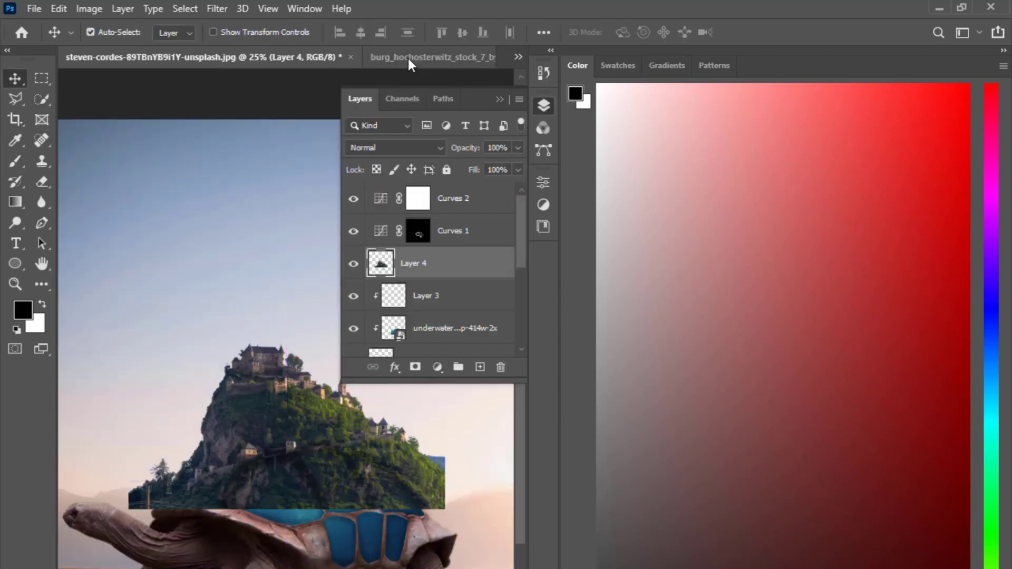
{"action": "left_click", "coordinate": [406, 56]}
{"action": "key", "text": "ctrl+w"}
{"action": "left_click", "coordinate": [501, 293]}
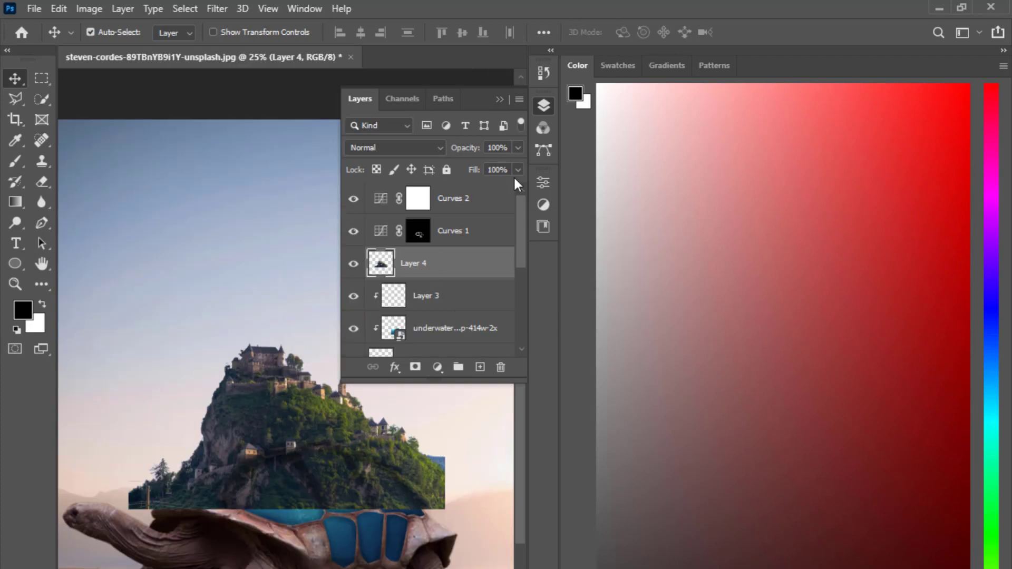
Scale down the castle hill on Layer 4 and position it on top of the tortoise's shell
{"action": "left_click", "coordinate": [354, 495]}
{"action": "key", "text": "ctrl+t"}
{"action": "left_click_drag", "start_coordinate": [285, 342], "coordinate": [305, 443]}
{"action": "left_click_drag", "start_coordinate": [296, 502], "coordinate": [289, 470]}
{"action": "mouse_move", "coordinate": [289, 442]}
{"action": "left_mouse_down"}
{"action": "mouse_move", "coordinate": [304, 395]}
{"action": "mouse_move", "coordinate": [304, 431]}
{"action": "left_mouse_up"}
{"action": "left_click_drag", "start_coordinate": [304, 460], "coordinate": [355, 451]}
{"action": "key", "text": "Return"}
{"action": "scroll", "coordinate": [266, 247], "scroll_direction": "down", "scroll_amount": 2}
{"action": "scroll", "coordinate": [265, 245], "scroll_direction": "up", "scroll_amount": 4}
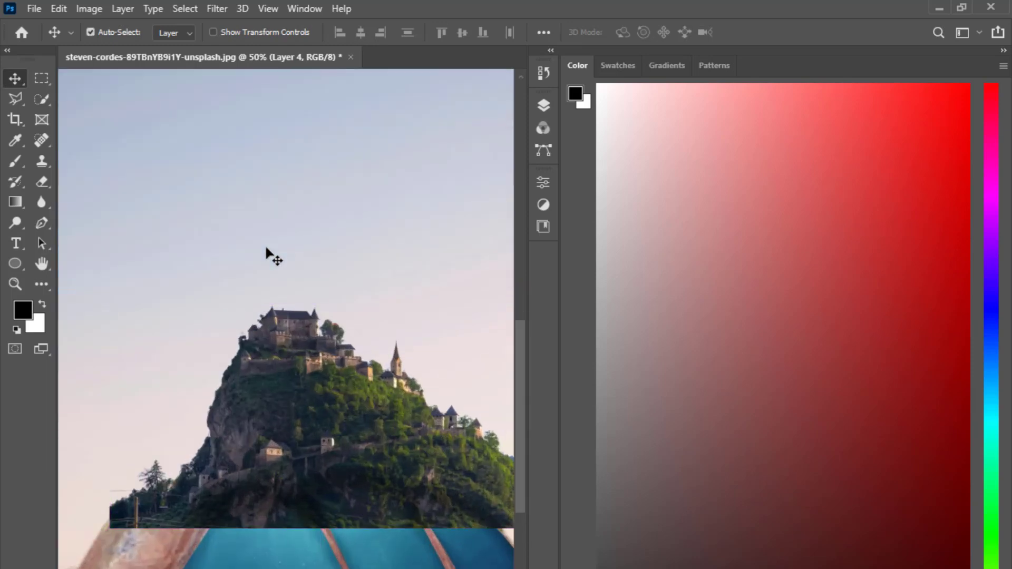
{"action": "left_click_drag", "start_coordinate": [274, 467], "coordinate": [266, 467]}
Lower Layer 4's opacity to 12% to reveal the shell plates beneath the castle hill
{"action": "scroll", "coordinate": [249, 487], "scroll_direction": "right", "scroll_amount": 3}
{"action": "scroll", "coordinate": [226, 532], "scroll_direction": "left", "scroll_amount": 3}
{"action": "left_click", "coordinate": [543, 106]}
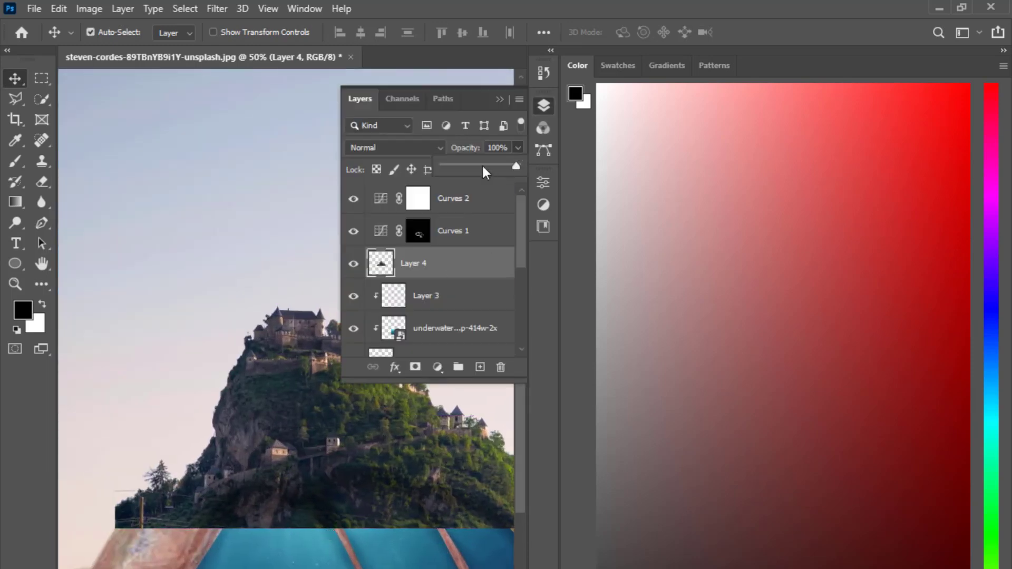
{"action": "left_click_drag", "start_coordinate": [482, 166], "coordinate": [451, 165]}
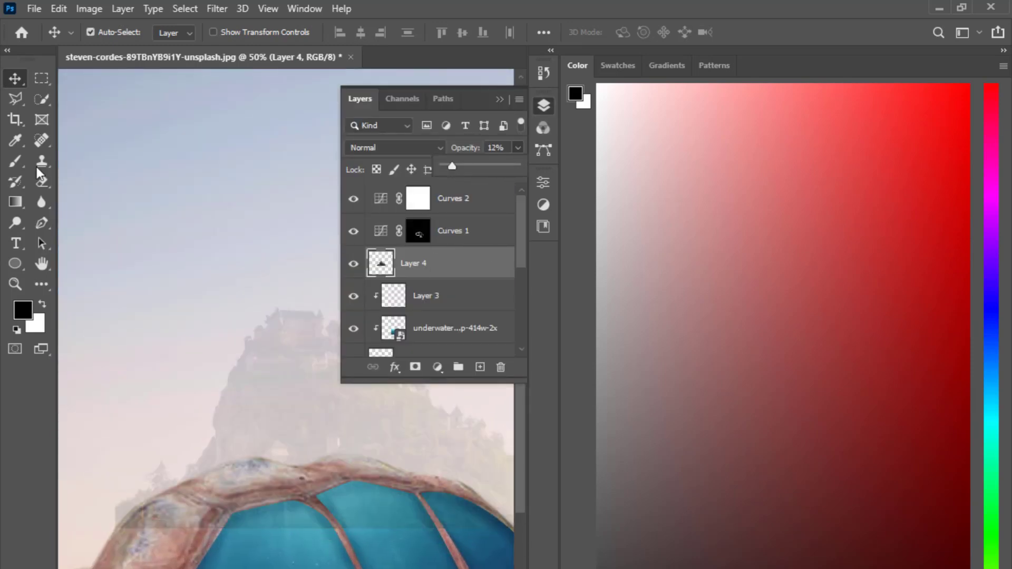
{"action": "key", "text": "p"}
{"action": "scroll", "coordinate": [163, 414], "scroll_direction": "up", "scroll_amount": 2}
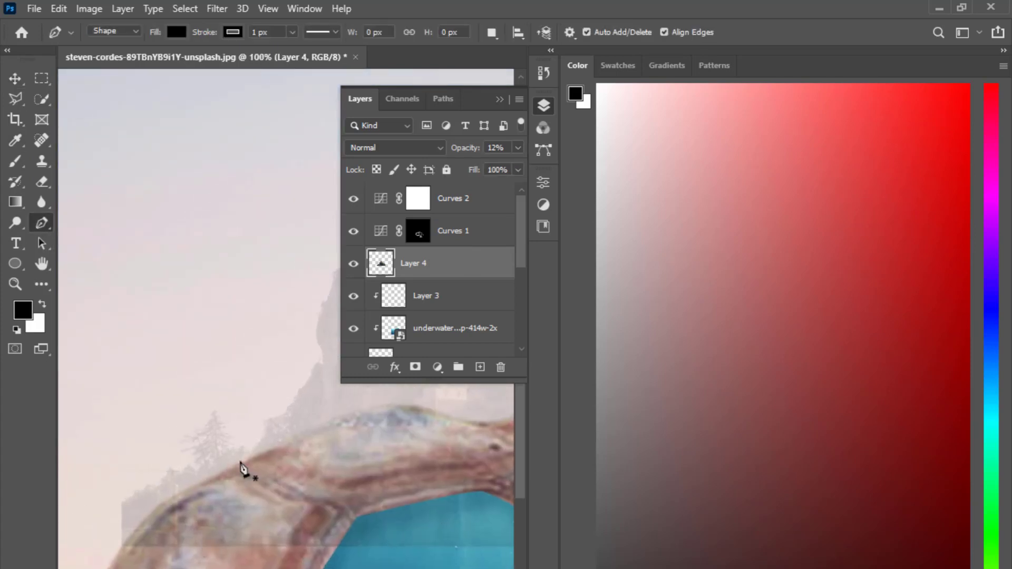
{"action": "left_click", "coordinate": [213, 487]}
{"action": "scroll", "coordinate": [226, 506], "scroll_direction": "right", "scroll_amount": 3}
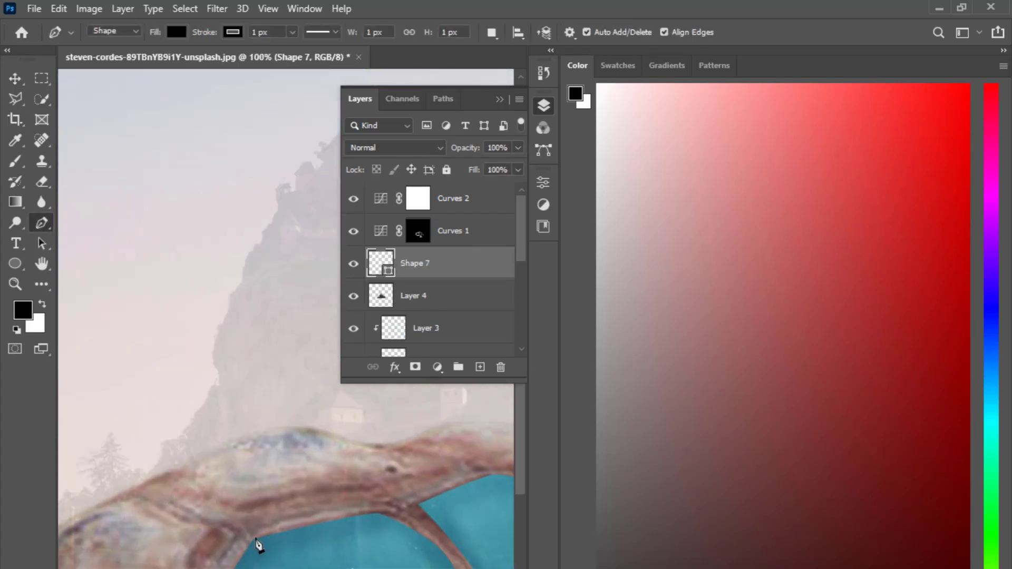
{"action": "key", "text": "ctrl+z"}
{"action": "left_click_drag", "start_coordinate": [365, 532], "coordinate": [346, 545]}
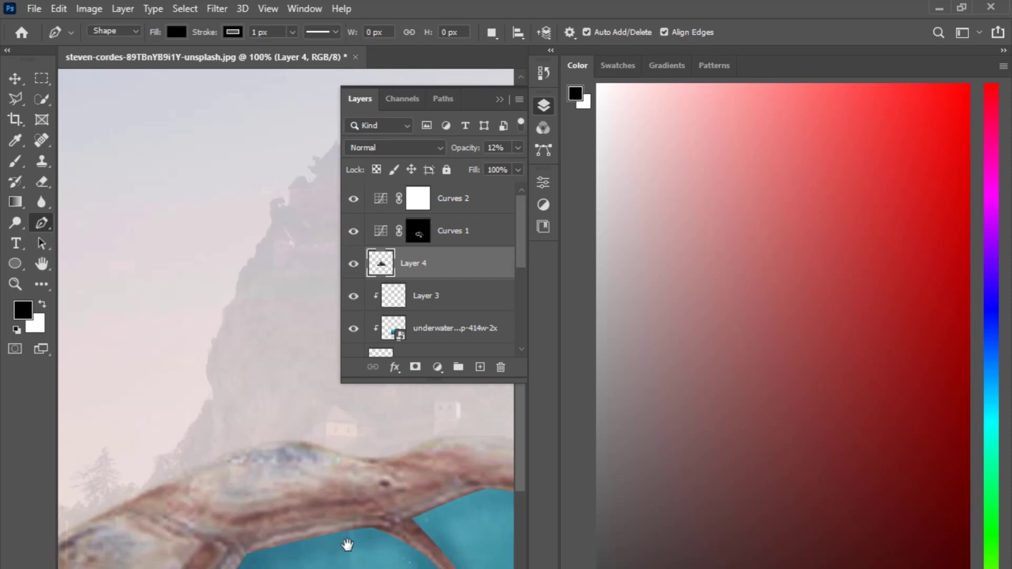
{"action": "mouse_move", "coordinate": [222, 482]}
{"action": "left_mouse_down"}
{"action": "mouse_move", "coordinate": [323, 497]}
{"action": "mouse_move", "coordinate": [212, 466]}
{"action": "left_mouse_up"}
{"action": "left_click", "coordinate": [187, 565]}
{"action": "left_click", "coordinate": [205, 538]}
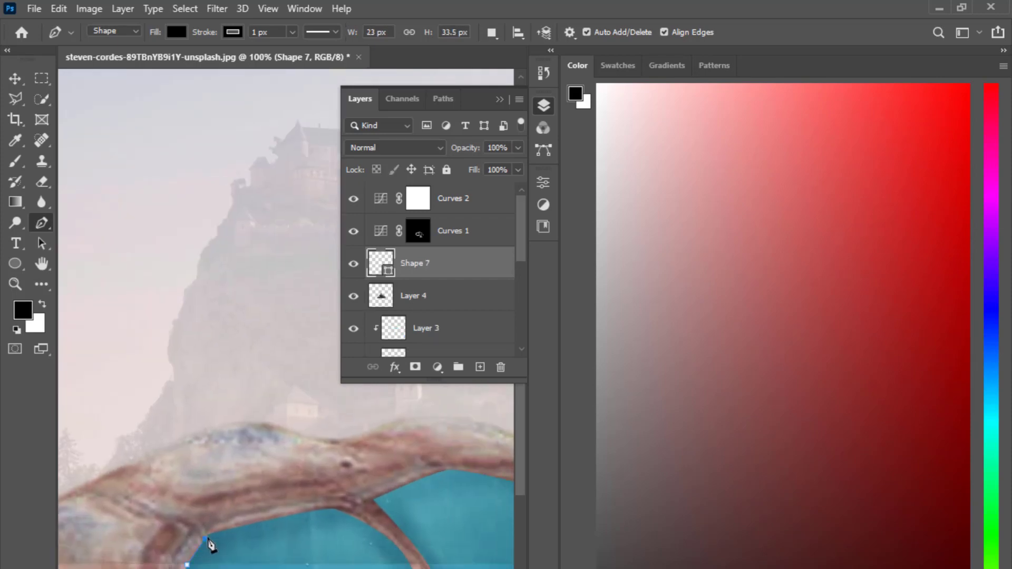
{"action": "key", "text": "ctrl+z"}
Set the Pen tool to Path mode and trace the blue shell plates overlapped by the castle hill
{"action": "left_click", "coordinate": [114, 31]}
{"action": "left_click", "coordinate": [103, 51]}
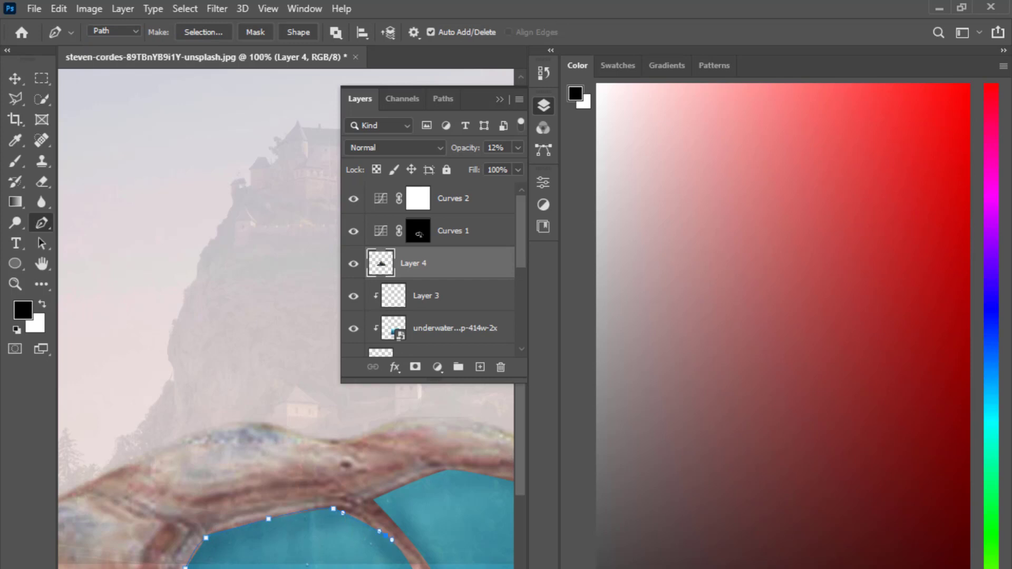
{"action": "left_click", "coordinate": [385, 514]}
{"action": "left_click", "coordinate": [372, 499]}
{"action": "left_click_drag", "start_coordinate": [367, 499], "coordinate": [221, 513]}
{"action": "left_click", "coordinate": [300, 483]}
{"action": "left_click_drag", "start_coordinate": [445, 516], "coordinate": [262, 568]}
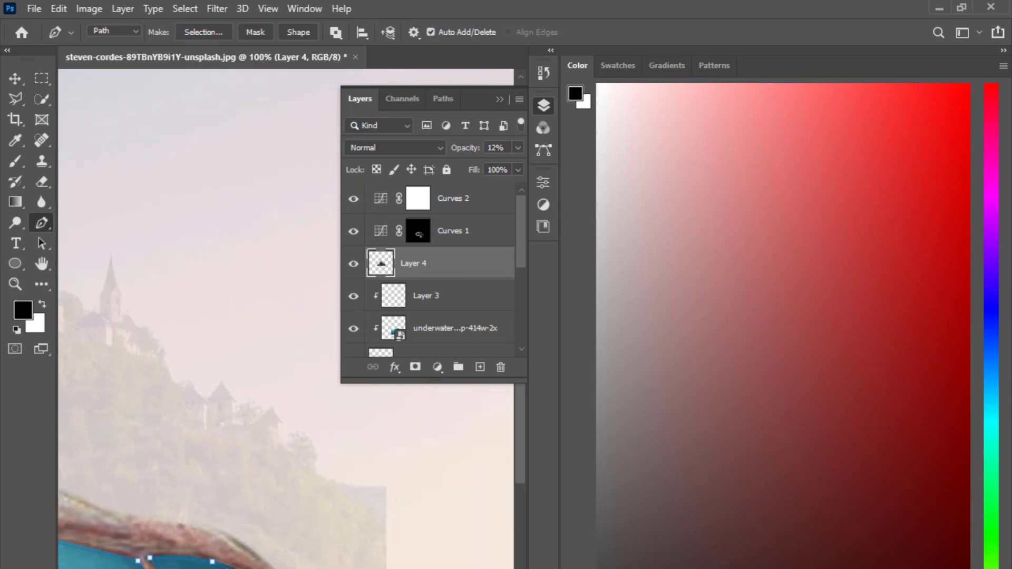
{"action": "left_click_drag", "start_coordinate": [158, 567], "coordinate": [284, 551]}
Use the traced path as a selection to clear the hill over the blue plates, and restore Layer 4's opacity to 100%
{"action": "right_click", "coordinate": [285, 566]}
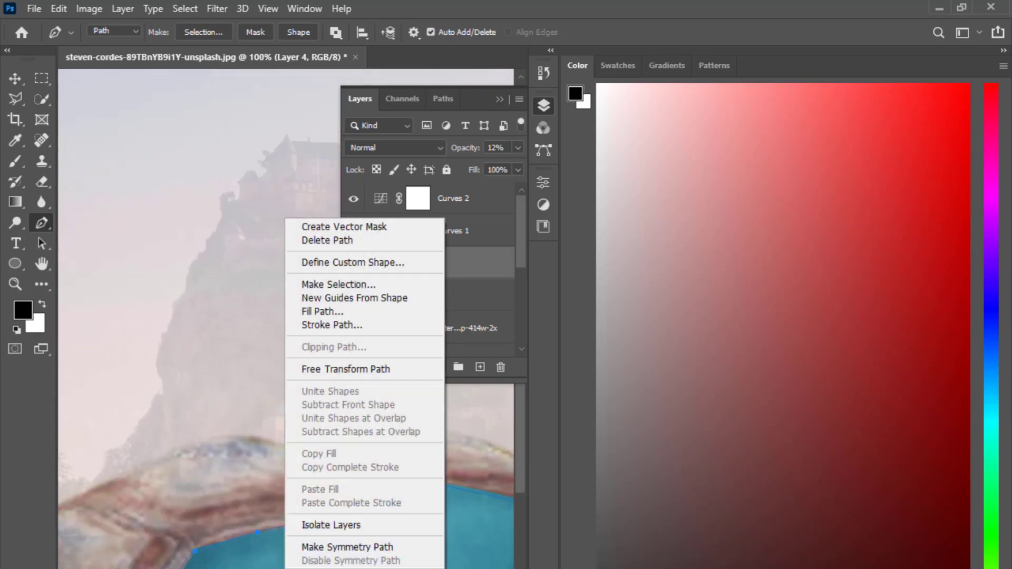
{"action": "left_click", "coordinate": [338, 285]}
{"action": "key", "text": "Return"}
{"action": "key", "text": "ctrl+minus"}
{"action": "key", "text": "ctrl+minus"}
{"action": "key", "text": "ctrl+minus"}
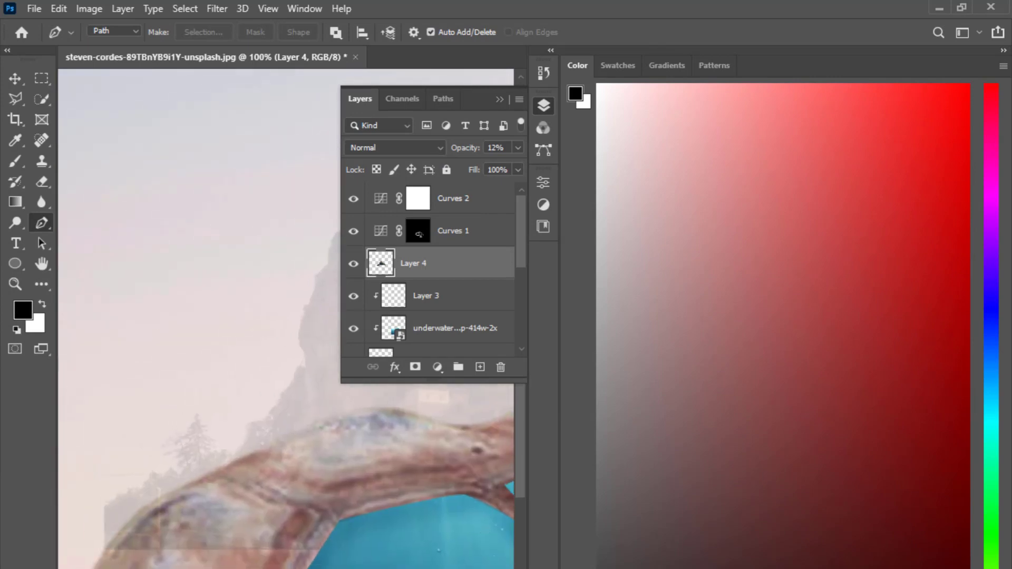
{"action": "key", "text": "0"}
{"action": "key", "text": "ctrl+plus"}
{"action": "key", "text": "ctrl+plus"}
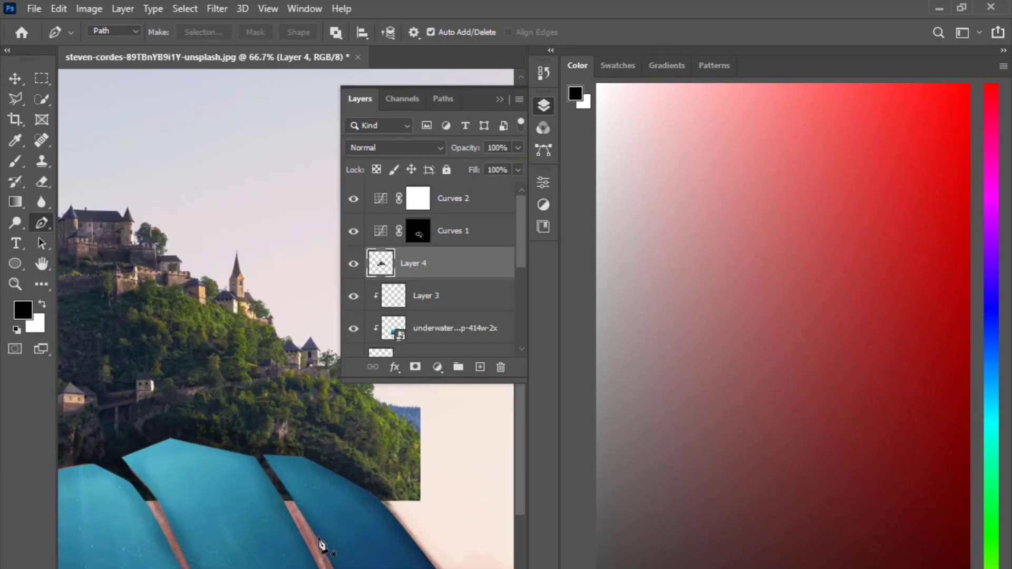
Add a layer mask to Layer 4 and set up a soft black brush for hiding the hill's lower edge
{"action": "left_click", "coordinate": [15, 79]}
{"action": "left_click_drag", "start_coordinate": [278, 459], "coordinate": [232, 444]}
{"action": "left_click", "coordinate": [16, 162]}
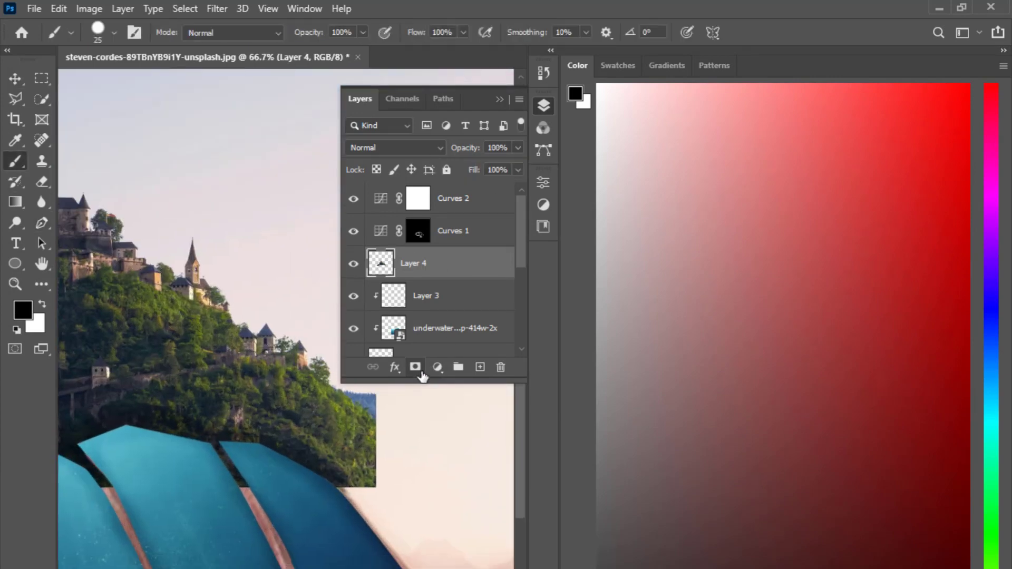
{"action": "left_click", "coordinate": [416, 368]}
{"action": "left_click_drag", "start_coordinate": [411, 435], "coordinate": [386, 485]}
{"action": "right_click", "coordinate": [242, 295]}
{"action": "left_click", "coordinate": [317, 485]}
{"action": "key", "text": "Return"}
Paint black on Layer 4's mask with a soft brush at 50% opacity, enlarging it to 70 px, to blend the hill's base into the shell
{"action": "mouse_move", "coordinate": [324, 439]}
{"action": "left_mouse_down"}
{"action": "mouse_move", "coordinate": [343, 538]}
{"action": "mouse_move", "coordinate": [295, 387]}
{"action": "mouse_move", "coordinate": [311, 556]}
{"action": "left_mouse_up"}
{"action": "left_click", "coordinate": [332, 567]}
{"action": "key", "text": "bracketright"}
{"action": "key", "text": "bracketright"}
{"action": "key", "text": "bracketright"}
{"action": "key", "text": "bracketright"}
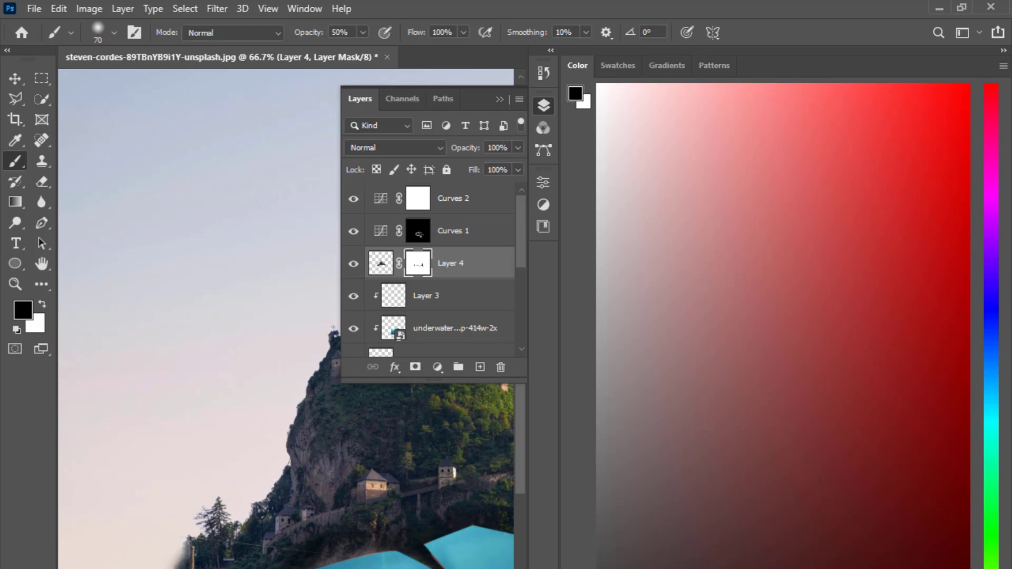
{"action": "scroll", "coordinate": [242, 387], "scroll_direction": "down", "scroll_amount": 5}
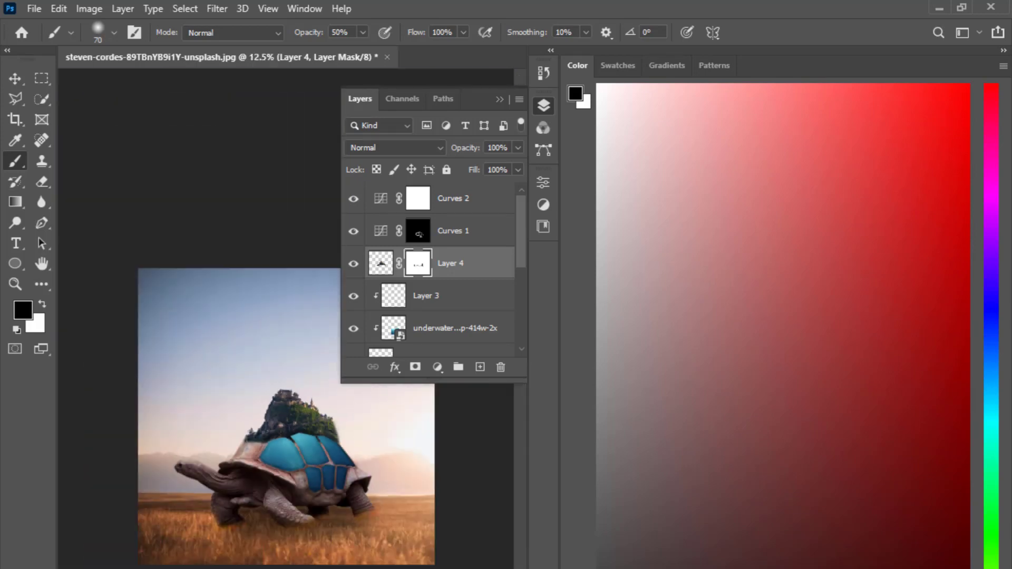
{"action": "scroll", "coordinate": [261, 387], "scroll_direction": "up", "scroll_amount": 4}
{"action": "key", "text": "v"}
{"action": "left_click", "coordinate": [476, 365]}
{"action": "left_click", "coordinate": [437, 368]}
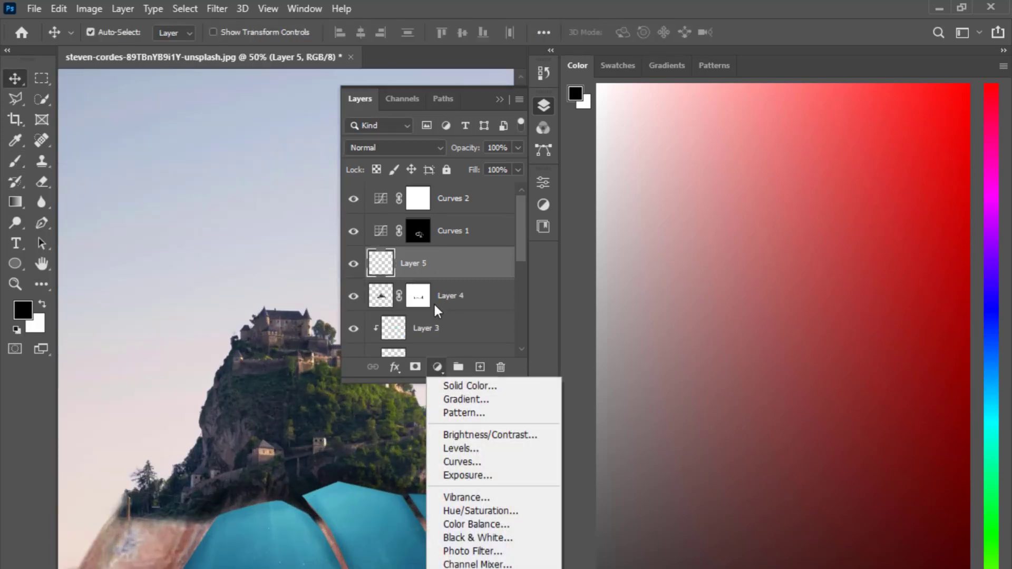
{"action": "left_click", "coordinate": [471, 327]}
{"action": "key", "text": "Delete"}
Add a Curves adjustment above the castle hill, darken its midtones slightly, and clip it to Layer 4
{"action": "left_click", "coordinate": [437, 368]}
{"action": "left_click", "coordinate": [463, 462]}
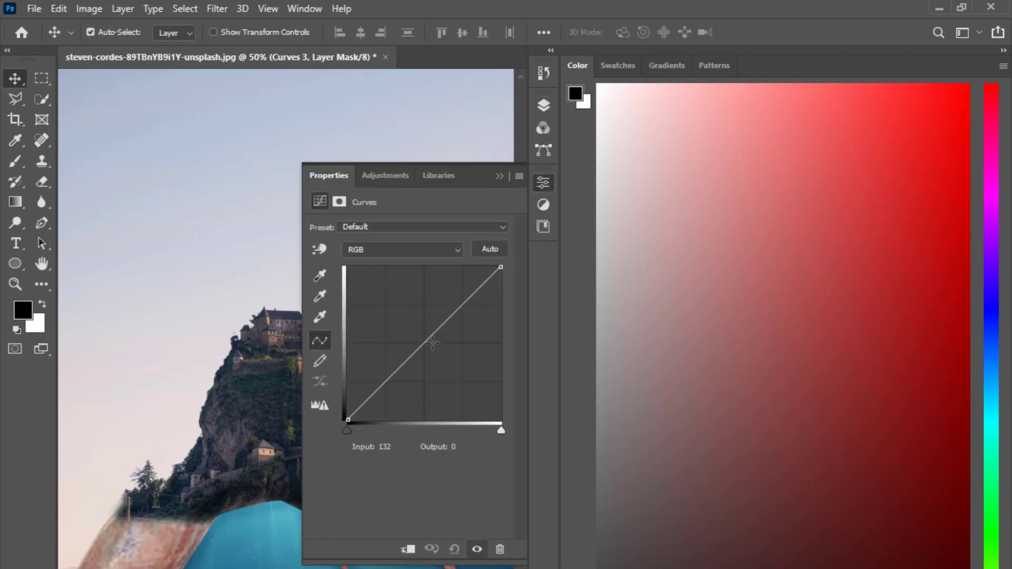
{"action": "left_click_drag", "start_coordinate": [436, 332], "coordinate": [441, 336]}
{"action": "left_click", "coordinate": [542, 182]}
{"action": "left_click", "coordinate": [543, 106]}
{"action": "left_click", "coordinate": [389, 280], "text": "alt"}
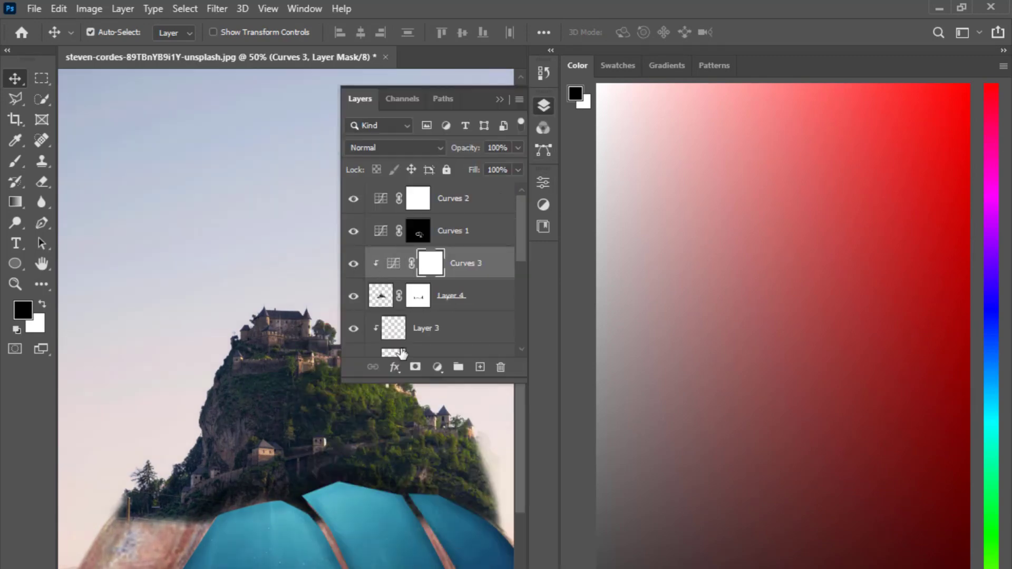
Add a Color Balance adjustment clipped to the castle hill, with midtones at Cyan/Red +8 and Yellow/Blue -9
{"action": "left_click", "coordinate": [437, 367]}
{"action": "left_click", "coordinate": [463, 527]}
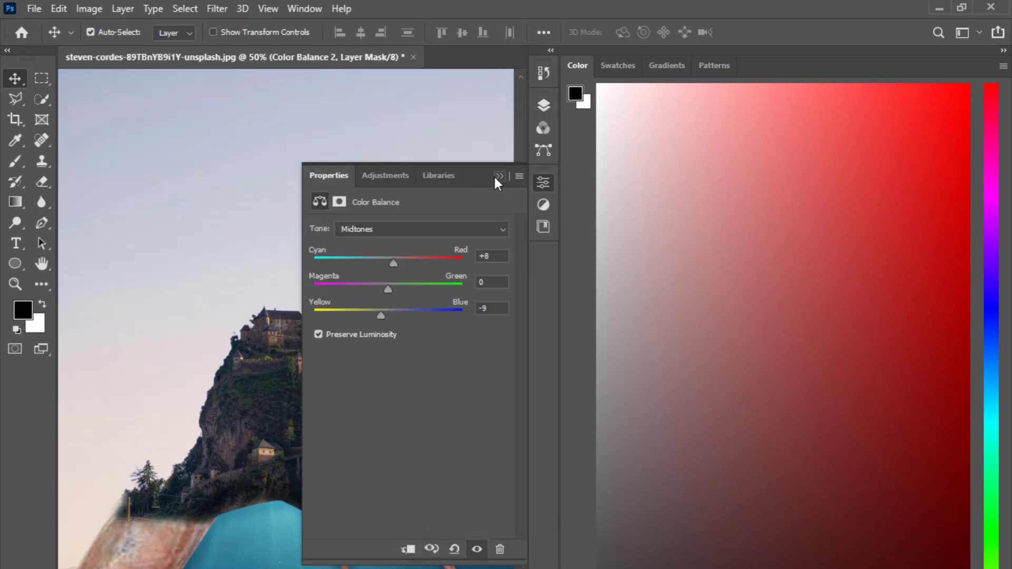
{"action": "left_click", "coordinate": [543, 105]}
{"action": "left_click", "coordinate": [403, 278], "text": "alt"}
Examine how the castle hill's color and base blend with the tortoise at several magnifications
{"action": "key", "text": "ctrl+minus"}
{"action": "key", "text": "ctrl+minus"}
{"action": "key", "text": "ctrl+minus"}
{"action": "key", "text": "ctrl+plus"}
{"action": "key", "text": "ctrl+plus"}
{"action": "key", "text": "ctrl+plus"}
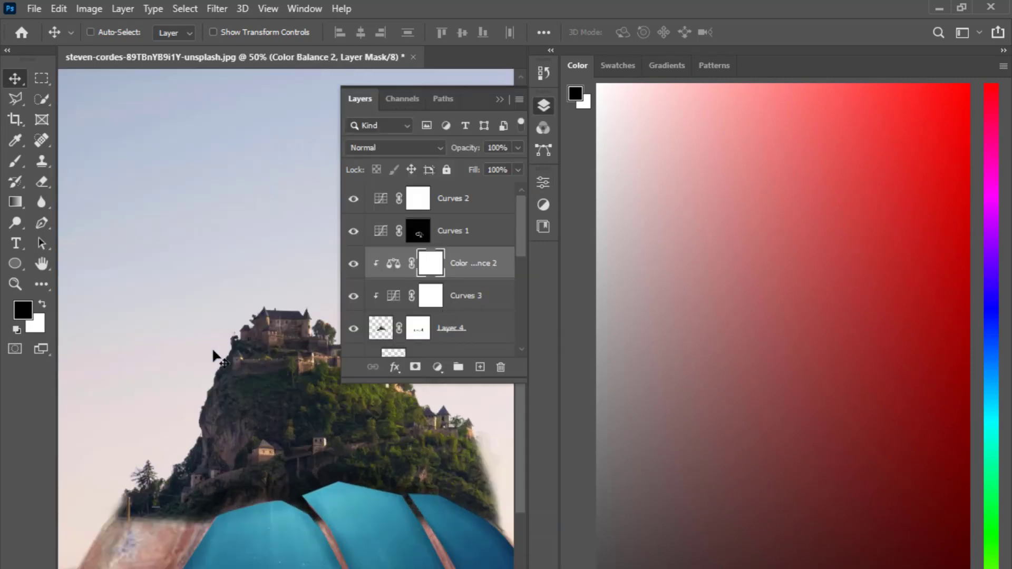
{"action": "key", "text": "ctrl"}
{"action": "key", "text": "ctrl+minus"}
{"action": "key", "text": "ctrl+minus"}
{"action": "key", "text": "ctrl+minus"}
{"action": "key", "text": "ctrl+plus"}
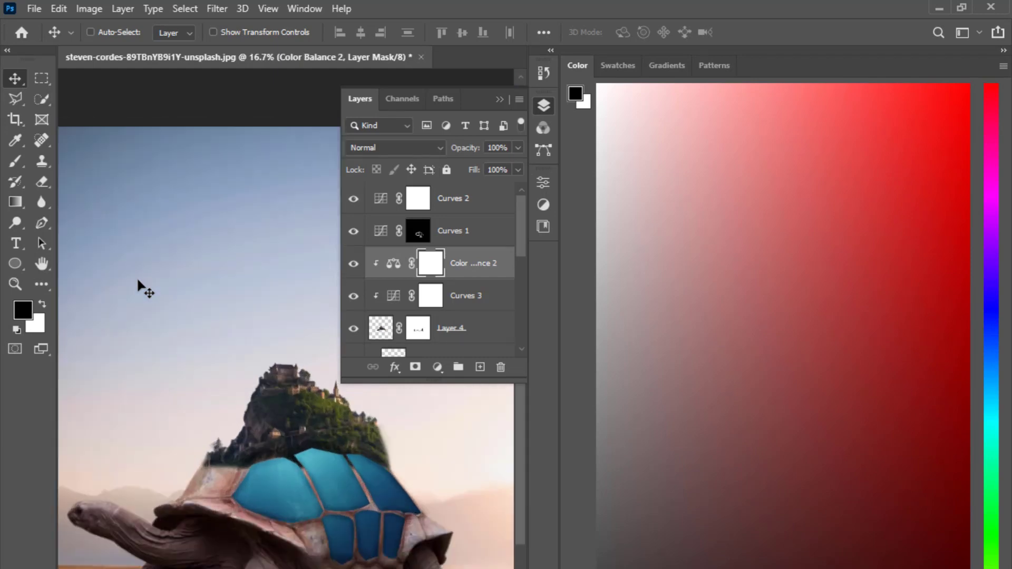
{"action": "key", "text": "ctrl+minus"}
{"action": "key", "text": "ctrl+plus"}
{"action": "key", "text": "ctrl+plus"}
{"action": "key", "text": "ctrl+plus"}
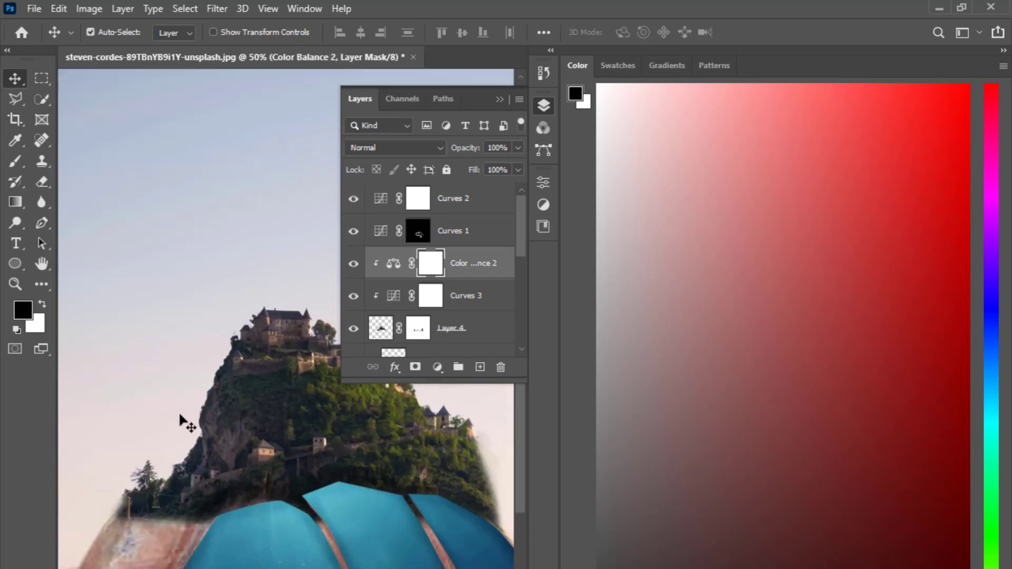
Delete Layer 1 and add an empty layer directly above the tortoise's Color Balance 1 adjustment
{"action": "scroll", "coordinate": [457, 275], "scroll_direction": "down", "scroll_amount": 3}
{"action": "scroll", "coordinate": [458, 276], "scroll_direction": "down", "scroll_amount": 3}
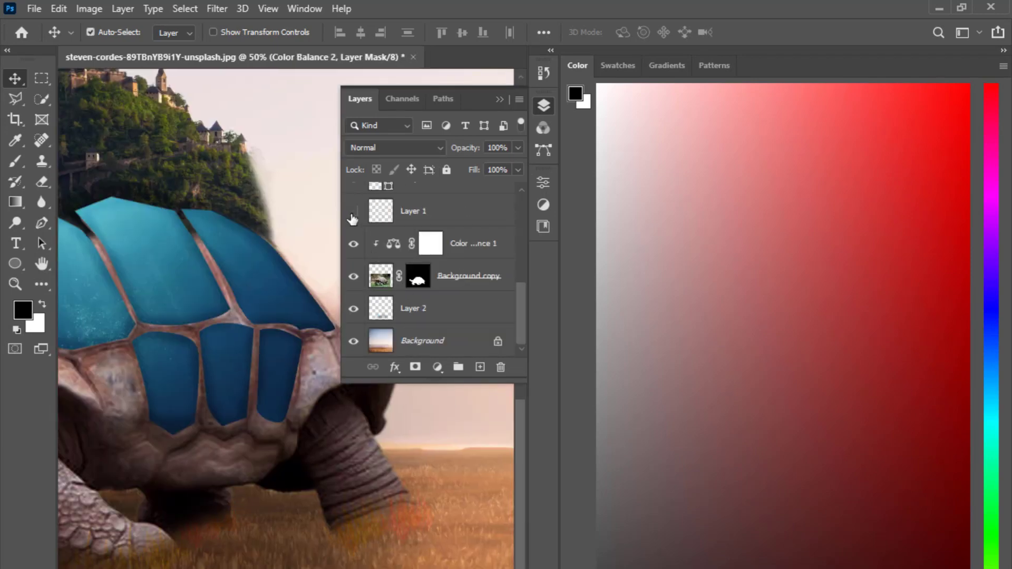
{"action": "left_click_drag", "start_coordinate": [413, 212], "coordinate": [500, 366]}
{"action": "scroll", "coordinate": [448, 263], "scroll_direction": "up", "scroll_amount": 2}
{"action": "scroll", "coordinate": [457, 274], "scroll_direction": "down", "scroll_amount": 8}
{"action": "left_click", "coordinate": [468, 277]}
{"action": "left_click", "coordinate": [472, 244]}
{"action": "left_click", "coordinate": [480, 367]}
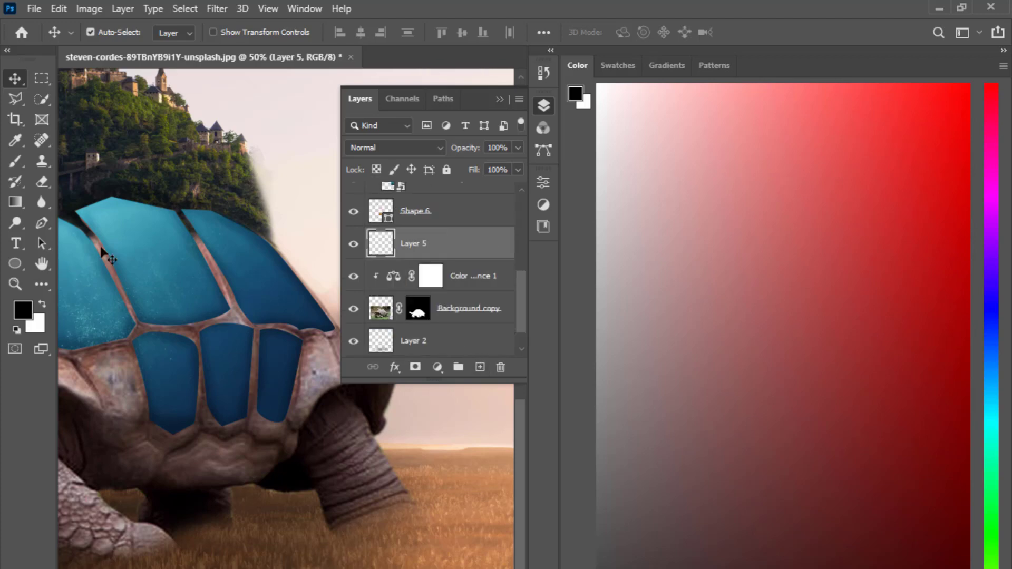
Paint grass in the sampled field color over the base of the rear leg on Layer 5, using a 100 px grass brush
{"action": "key", "text": "b"}
{"action": "left_click", "coordinate": [115, 34]}
{"action": "left_click", "coordinate": [76, 184]}
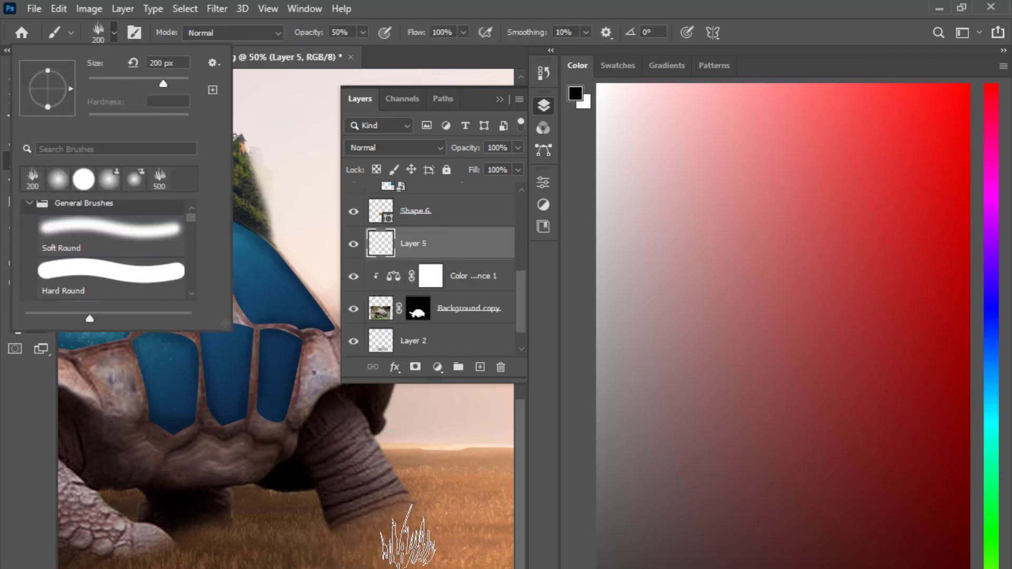
{"action": "left_click", "coordinate": [105, 31]}
{"action": "key", "text": "bracketleft"}
{"action": "key", "text": "bracketleft"}
{"action": "key", "text": "bracketleft"}
{"action": "key", "text": "bracketleft"}
{"action": "key", "text": "ctrl+plus"}
{"action": "key", "text": "ctrl+plus"}
{"action": "left_click_drag", "start_coordinate": [438, 567], "coordinate": [220, 463]}
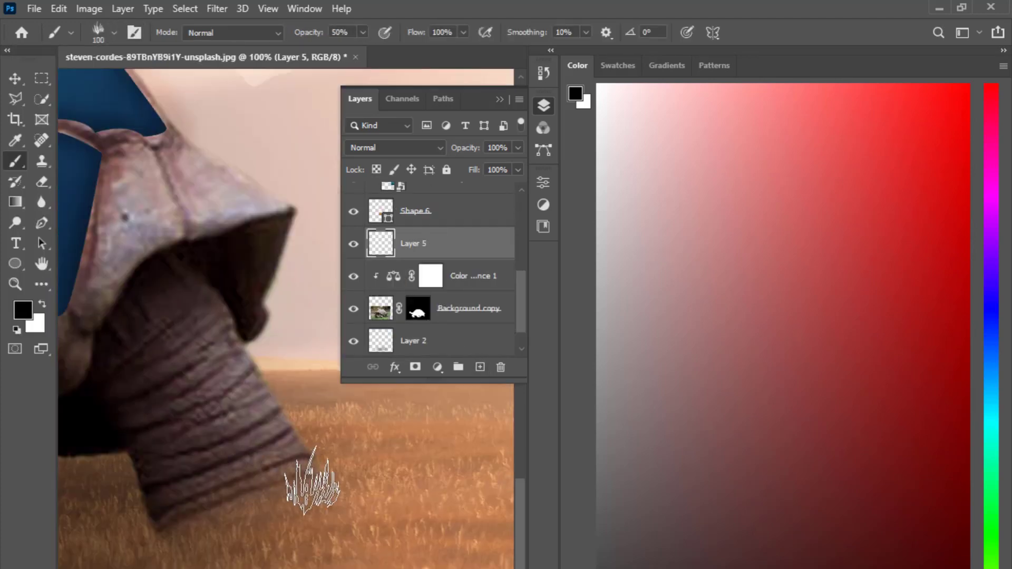
{"action": "left_click", "coordinate": [310, 466], "text": "alt"}
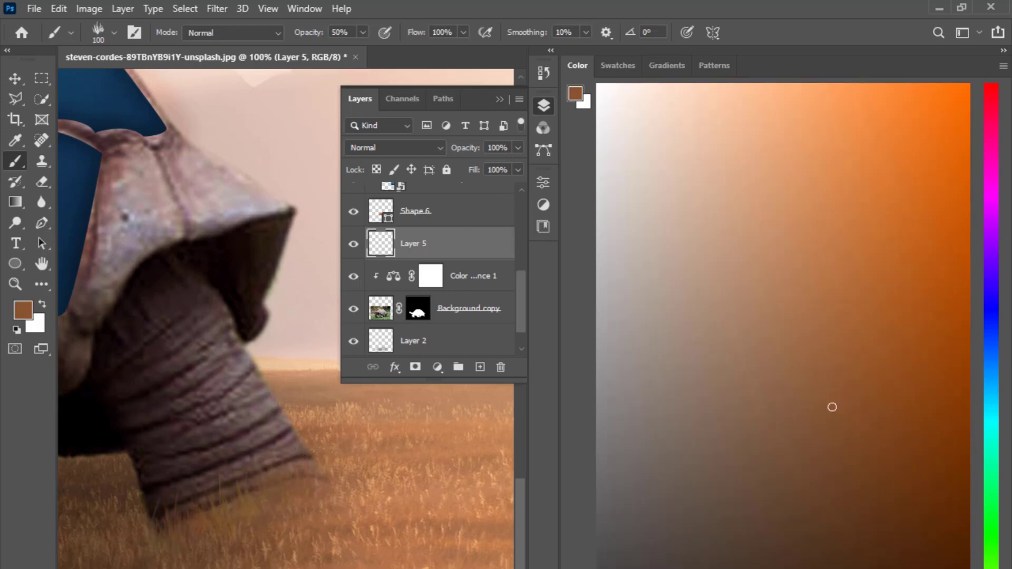
Continue painting grass strokes along the base of the tortoise's remaining feet on Layer 5
{"action": "left_click_drag", "start_coordinate": [163, 548], "coordinate": [464, 532]}
{"action": "left_click_drag", "start_coordinate": [346, 482], "coordinate": [340, 502]}
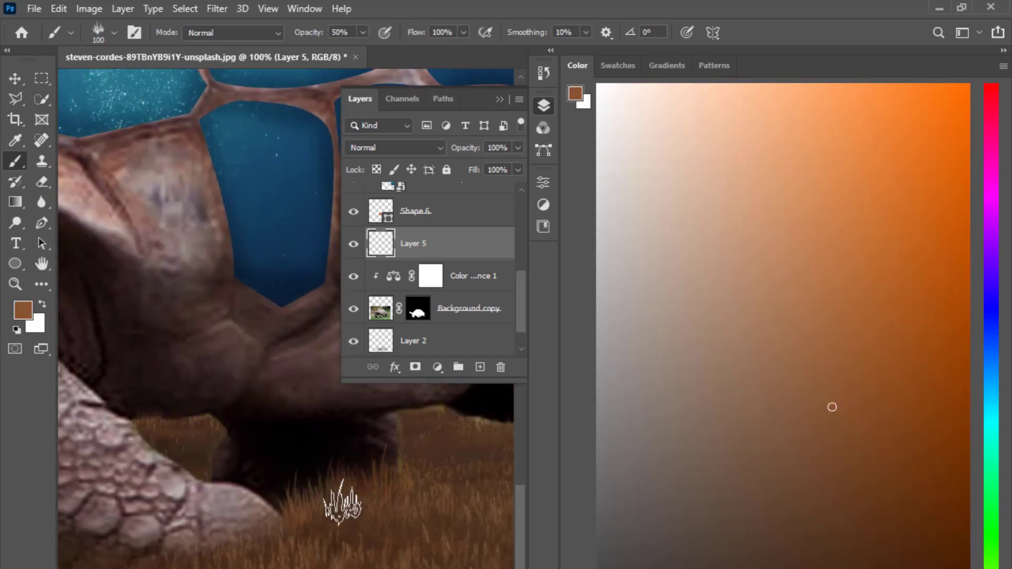
{"action": "mouse_move", "coordinate": [232, 548]}
{"action": "left_mouse_down"}
{"action": "mouse_move", "coordinate": [378, 548]}
{"action": "mouse_move", "coordinate": [408, 517]}
{"action": "left_mouse_up"}
{"action": "left_click_drag", "start_coordinate": [174, 506], "coordinate": [482, 503]}
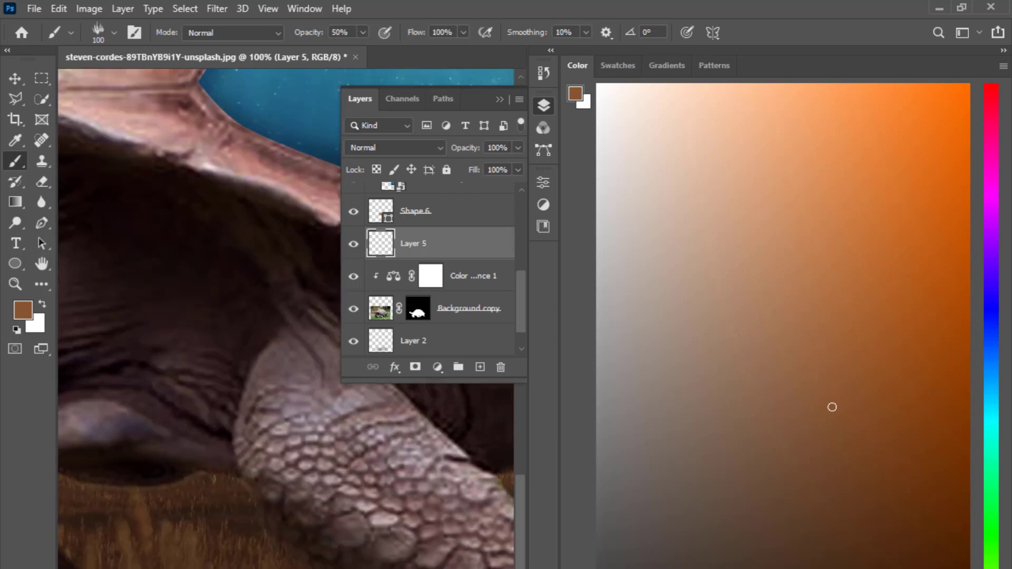
{"action": "left_click_drag", "start_coordinate": [164, 474], "coordinate": [497, 522]}
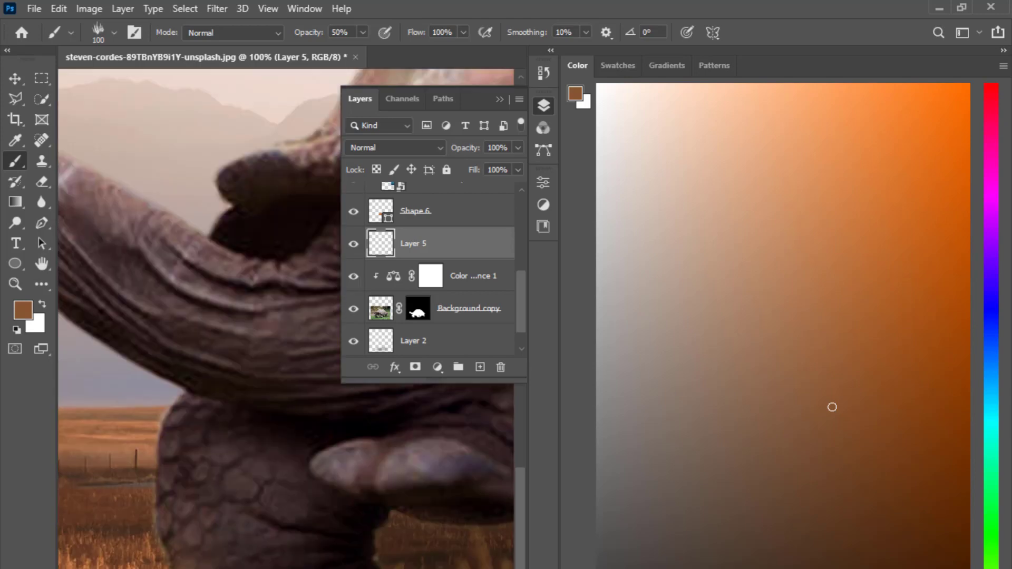
Examine how the painted grass grounds the tortoise's feet, from the full composite back up to the castle hill
{"action": "key", "text": "ctrl+minus"}
{"action": "key", "text": "ctrl+minus"}
{"action": "key", "text": "ctrl+minus"}
{"action": "key", "text": "ctrl+minus"}
{"action": "key", "text": "ctrl+minus"}
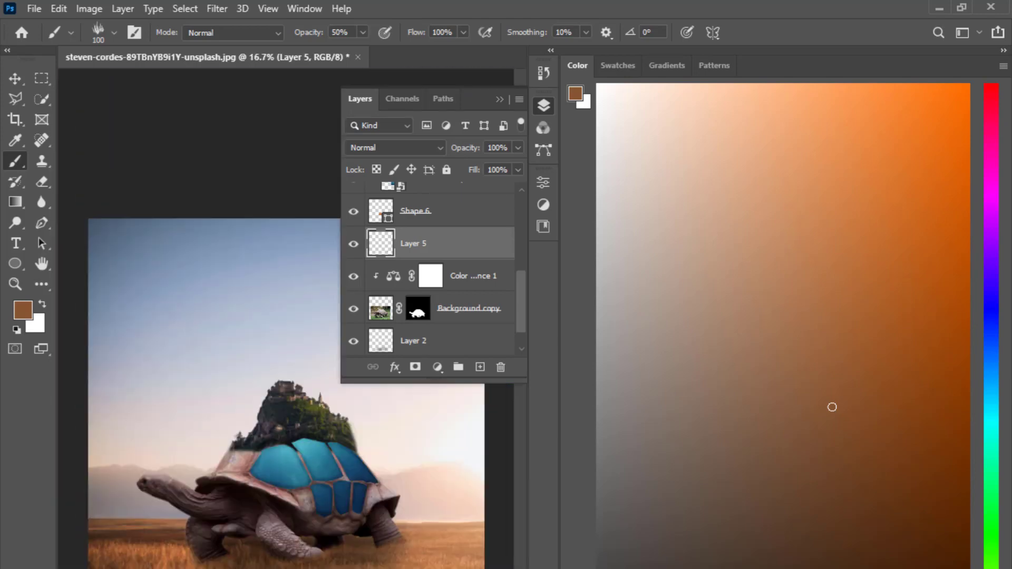
{"action": "key", "text": "ctrl+plus"}
{"action": "key", "text": "v"}
{"action": "key", "text": "ctrl+minus"}
{"action": "key", "text": "ctrl+minus"}
{"action": "key", "text": "ctrl+plus"}
{"action": "key", "text": "ctrl+plus"}
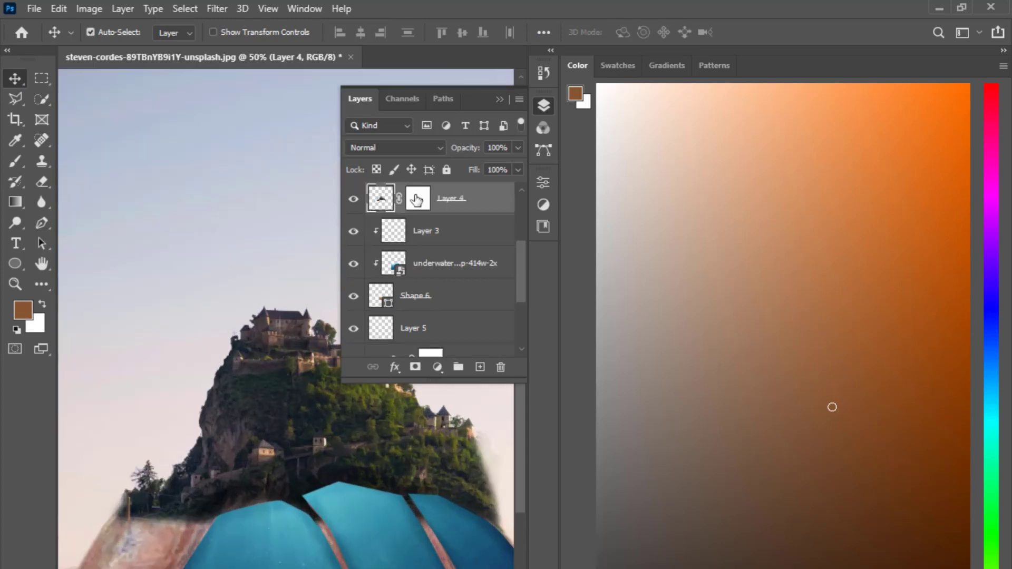
Paint black on Layer 4's mask with a 100 px soft brush at 50% opacity to blend the hill's base into the shell plates
{"action": "key", "text": "d"}
{"action": "key", "text": "b"}
{"action": "key", "text": "ctrl+plus"}
{"action": "key", "text": "ctrl+plus"}
{"action": "key", "text": "ctrl+plus"}
{"action": "key", "text": "ctrl+plus"}
{"action": "left_click", "coordinate": [114, 33]}
{"action": "key", "text": "Escape"}
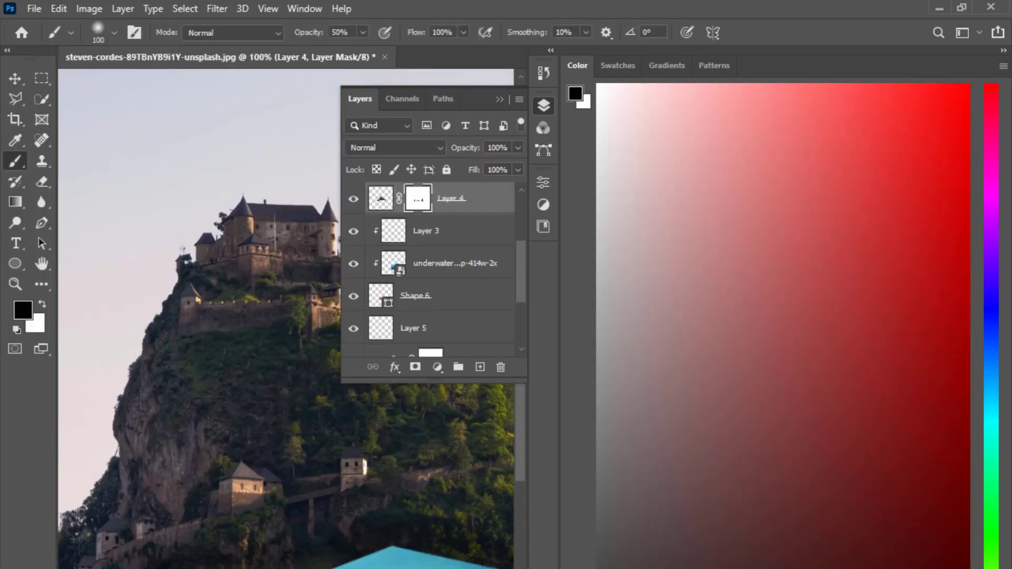
{"action": "left_click_drag", "start_coordinate": [391, 527], "coordinate": [304, 509]}
{"action": "left_click_drag", "start_coordinate": [306, 528], "coordinate": [436, 560]}
{"action": "left_click_drag", "start_coordinate": [437, 548], "coordinate": [291, 548]}
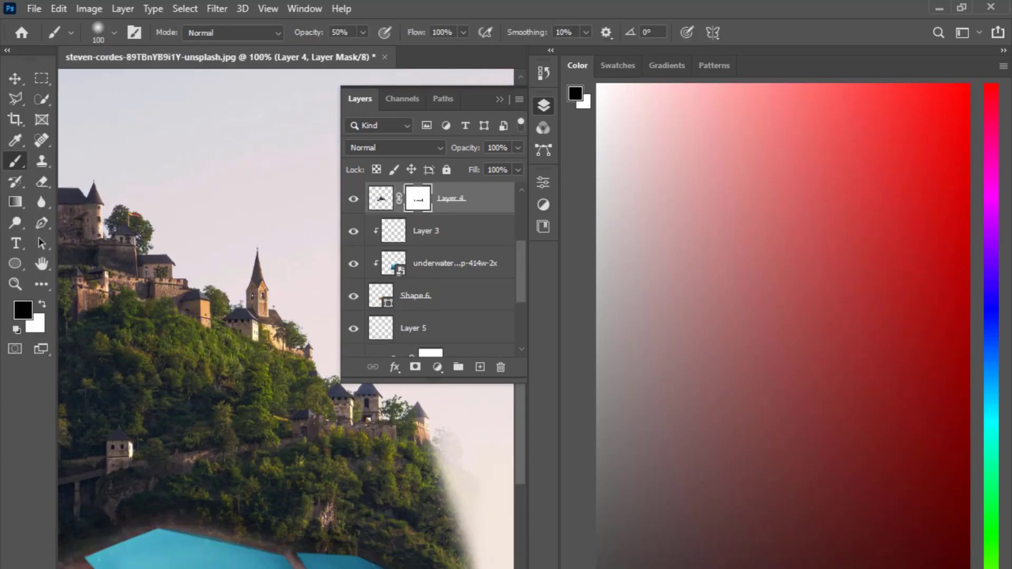
Examine the softened transition between the castle hill and the shell at several magnifications
{"action": "key", "text": "ctrl+minus"}
{"action": "key", "text": "ctrl+minus"}
{"action": "key", "text": "ctrl+minus"}
{"action": "key", "text": "ctrl+plus"}
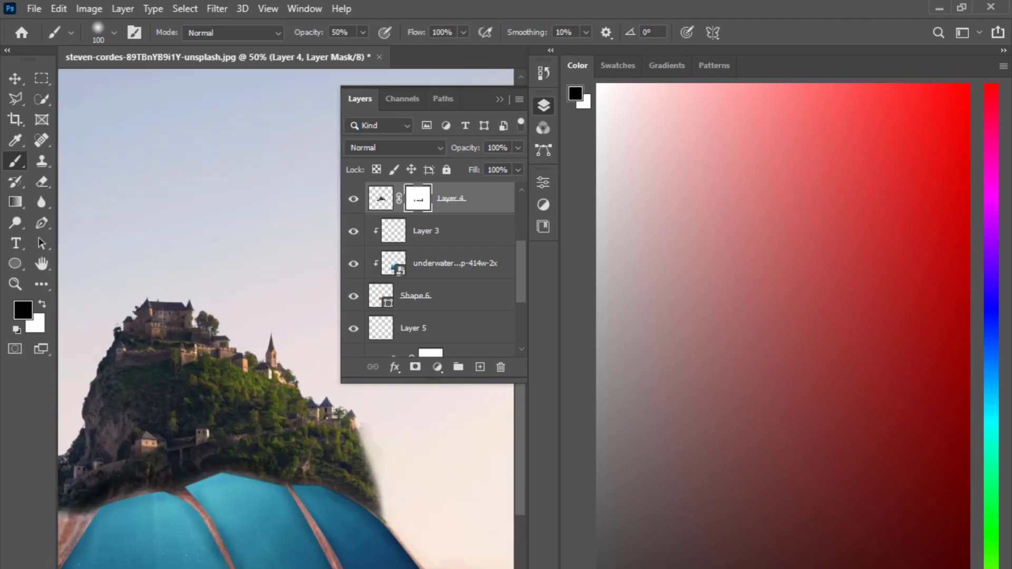
{"action": "key", "text": "ctrl+minus"}
{"action": "key", "text": "ctrl+minus"}
{"action": "key", "text": "ctrl+plus"}
{"action": "key", "text": "ctrl+plus"}
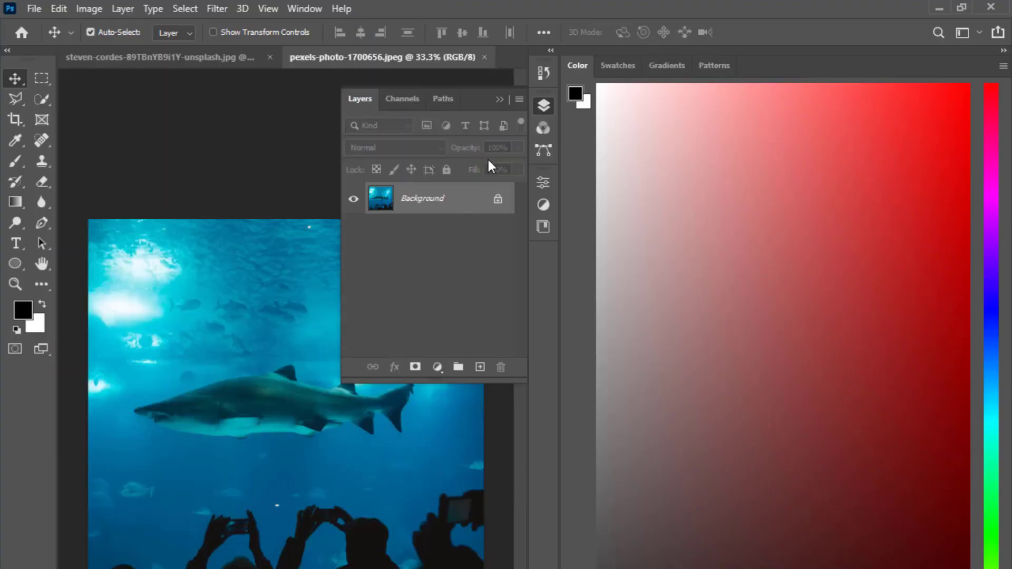
Start a Pen path along the shark's underside in pexels-photo-1700656.jpeg
{"action": "key", "text": "F7"}
{"action": "key", "text": "p"}
{"action": "key", "text": "ctrl+plus"}
{"action": "key", "text": "ctrl+plus"}
{"action": "key", "text": "ctrl+plus"}
{"action": "key", "text": "ctrl+plus"}
{"action": "key", "text": "ctrl+plus"}
{"action": "left_click", "coordinate": [350, 513]}
{"action": "left_click", "coordinate": [266, 510]}
{"action": "left_click_drag", "start_coordinate": [207, 515], "coordinate": [380, 551]}
{"action": "left_click", "coordinate": [357, 547]}
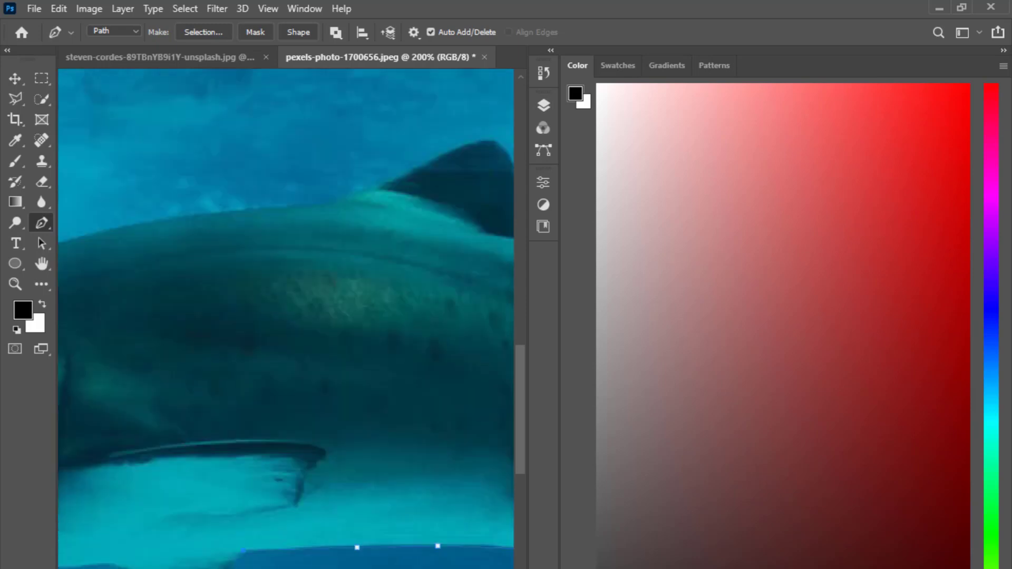
Continue the shark path along the belly, around the jaw and snout, and back over the top of the head
{"action": "left_click", "coordinate": [244, 551]}
{"action": "left_click_drag", "start_coordinate": [231, 546], "coordinate": [454, 568]}
{"action": "left_click_drag", "start_coordinate": [178, 519], "coordinate": [453, 568]}
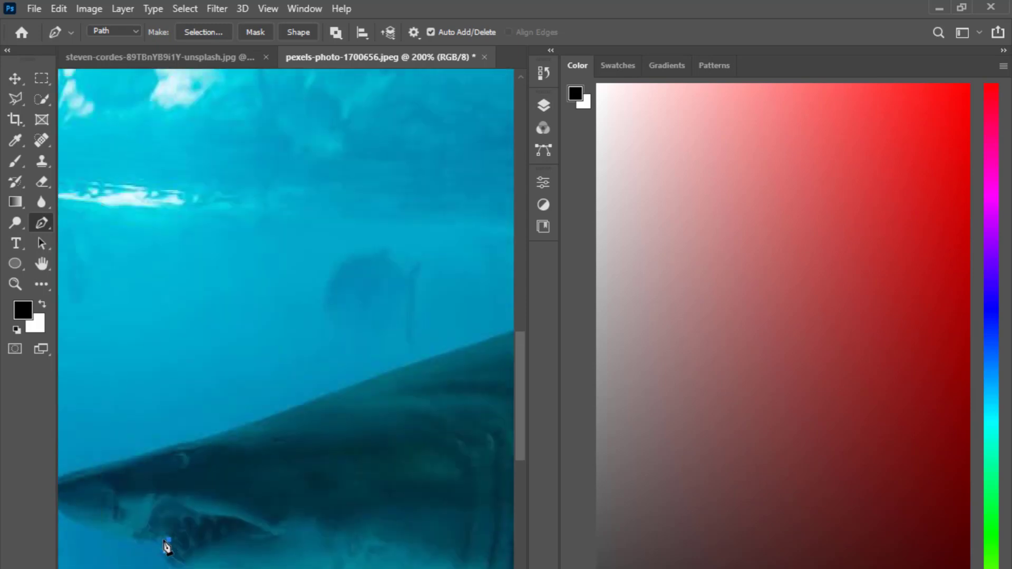
{"action": "left_click_drag", "start_coordinate": [164, 541], "coordinate": [333, 568]}
{"action": "left_click_drag", "start_coordinate": [506, 463], "coordinate": [293, 528]}
{"action": "left_click_drag", "start_coordinate": [344, 511], "coordinate": [395, 495]}
{"action": "left_click_drag", "start_coordinate": [501, 494], "coordinate": [306, 556]}
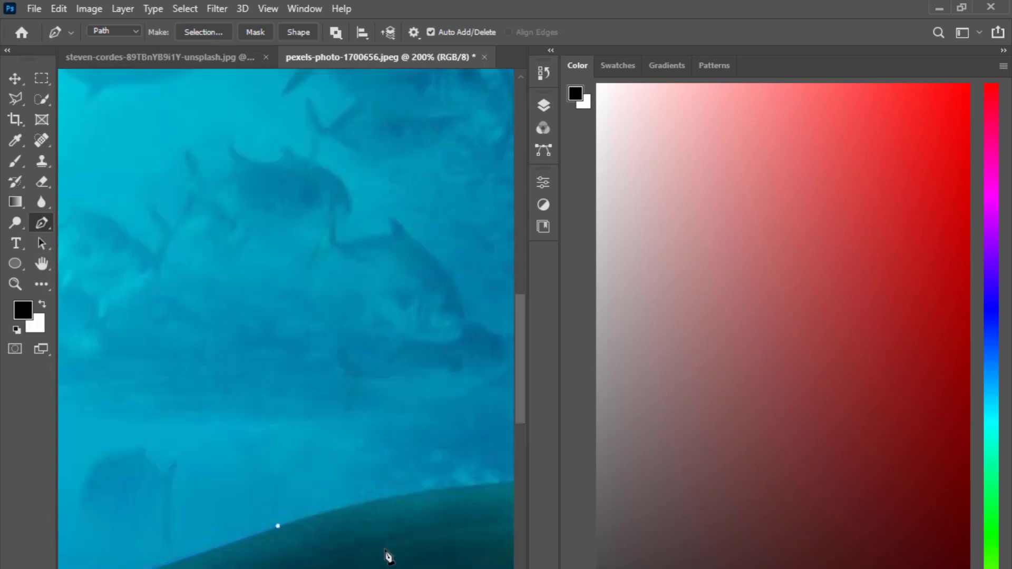
Trace the shark's back and around its front and rear dorsal fins with the Pen tool
{"action": "left_click_drag", "start_coordinate": [402, 491], "coordinate": [456, 486]}
{"action": "left_click_drag", "start_coordinate": [425, 543], "coordinate": [149, 562]}
{"action": "left_click_drag", "start_coordinate": [254, 499], "coordinate": [266, 498]}
{"action": "left_click", "coordinate": [318, 481]}
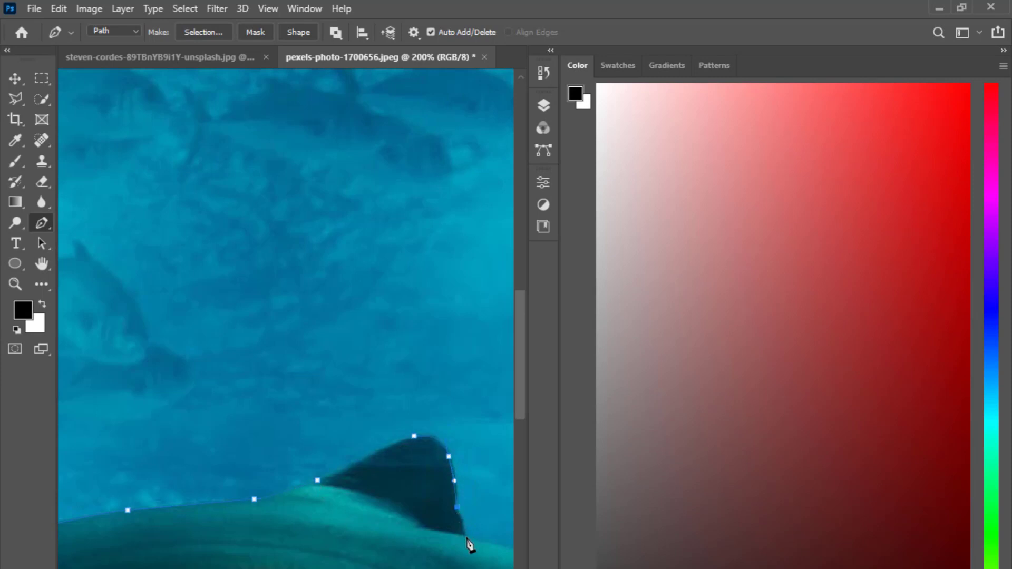
{"action": "left_click", "coordinate": [466, 537]}
{"action": "left_click_drag", "start_coordinate": [466, 537], "coordinate": [309, 566]}
{"action": "left_click_drag", "start_coordinate": [474, 568], "coordinate": [272, 503]}
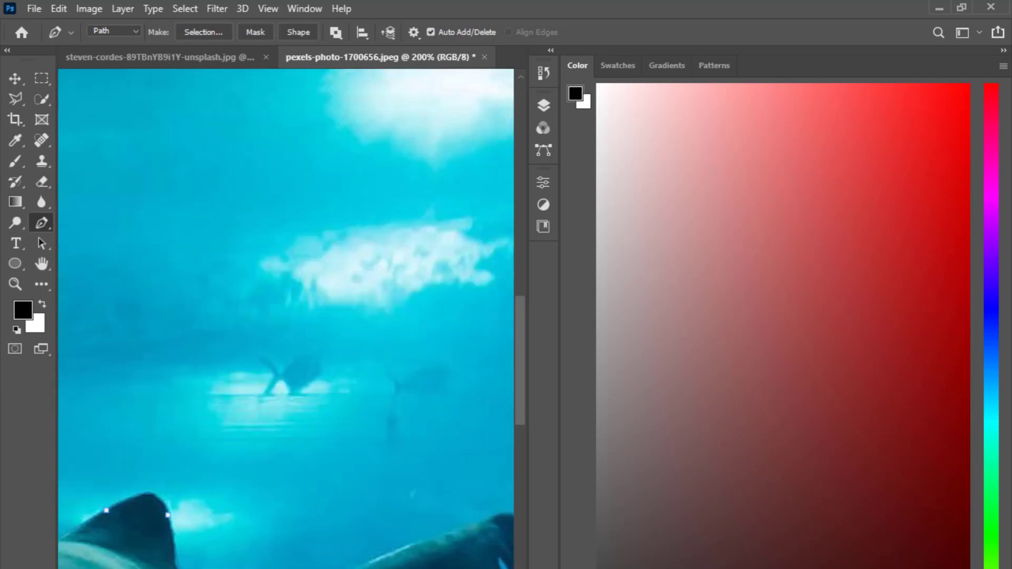
Trace the shark's tail and rear lower fins, and close the path around its body
{"action": "left_click", "coordinate": [434, 537]}
{"action": "left_click_drag", "start_coordinate": [472, 533], "coordinate": [313, 341]}
{"action": "left_click", "coordinate": [311, 567]}
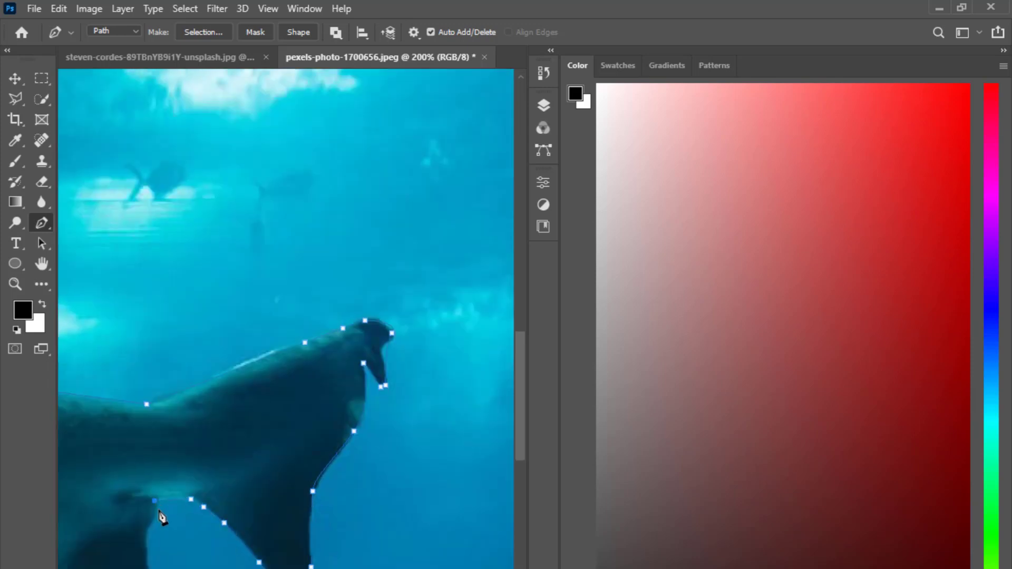
{"action": "left_click_drag", "start_coordinate": [161, 518], "coordinate": [267, 508]}
{"action": "left_click", "coordinate": [254, 518]}
{"action": "left_click", "coordinate": [122, 541]}
{"action": "left_click_drag", "start_coordinate": [122, 541], "coordinate": [315, 558]}
{"action": "left_click", "coordinate": [247, 563]}
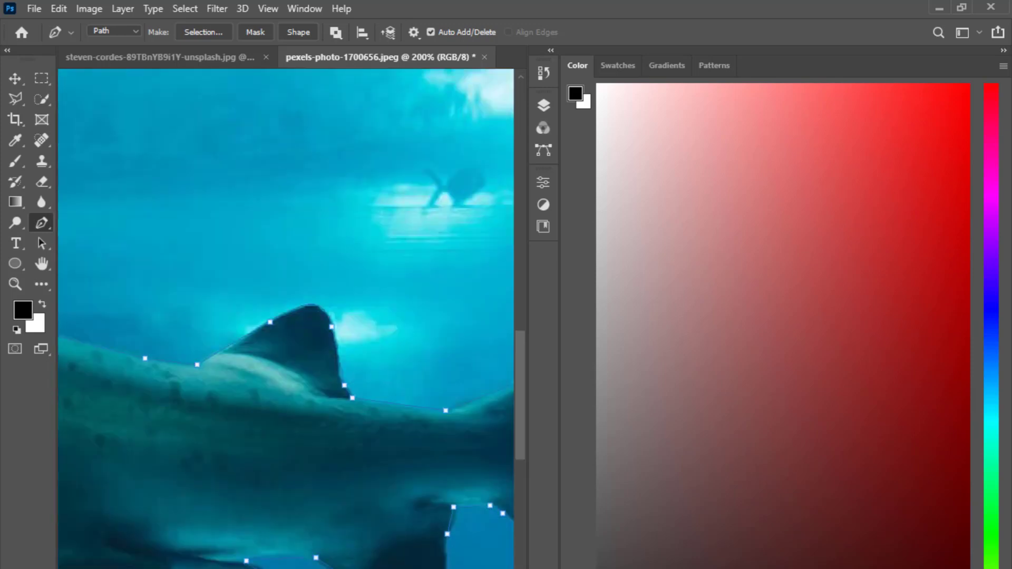
{"action": "left_click_drag", "start_coordinate": [158, 538], "coordinate": [441, 538]}
Convert the shark path to a selection and add a layer mask from it to cut out the shark
{"action": "key", "text": "ctrl+minus"}
{"action": "key", "text": "ctrl+minus"}
{"action": "key", "text": "ctrl+minus"}
{"action": "key", "text": "ctrl+minus"}
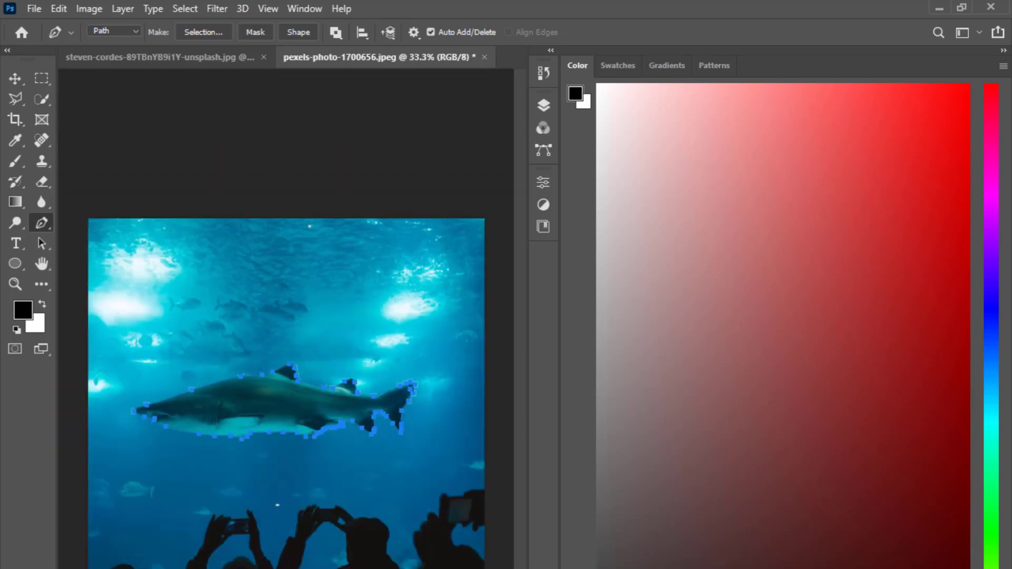
{"action": "right_click", "coordinate": [273, 403]}
{"action": "left_click", "coordinate": [316, 470]}
{"action": "left_click", "coordinate": [451, 201]}
{"action": "left_click", "coordinate": [543, 105]}
{"action": "left_click", "coordinate": [416, 366]}
Move the masked shark cut-out into the tortoise document
{"action": "left_click", "coordinate": [20, 79]}
{"action": "left_click_drag", "start_coordinate": [274, 398], "coordinate": [268, 500]}
{"action": "left_click_drag", "start_coordinate": [368, 562], "coordinate": [300, 393]}
{"action": "left_click_drag", "start_coordinate": [320, 453], "coordinate": [412, 472]}
Scale the shark to 61.36% and position it across the large blue shell plates
{"action": "key", "text": "ctrl+t"}
{"action": "key", "text": "ctrl+minus"}
{"action": "key", "text": "ctrl+minus"}
{"action": "left_click_drag", "start_coordinate": [300, 253], "coordinate": [301, 368]}
{"action": "left_click_drag", "start_coordinate": [346, 495], "coordinate": [344, 426]}
{"action": "left_click_drag", "start_coordinate": [301, 303], "coordinate": [301, 409]}
{"action": "left_click_drag", "start_coordinate": [327, 491], "coordinate": [358, 438]}
{"action": "left_click_drag", "start_coordinate": [246, 356], "coordinate": [224, 336]}
{"action": "left_click_drag", "start_coordinate": [321, 527], "coordinate": [321, 568]}
{"action": "left_click_drag", "start_coordinate": [320, 503], "coordinate": [319, 487]}
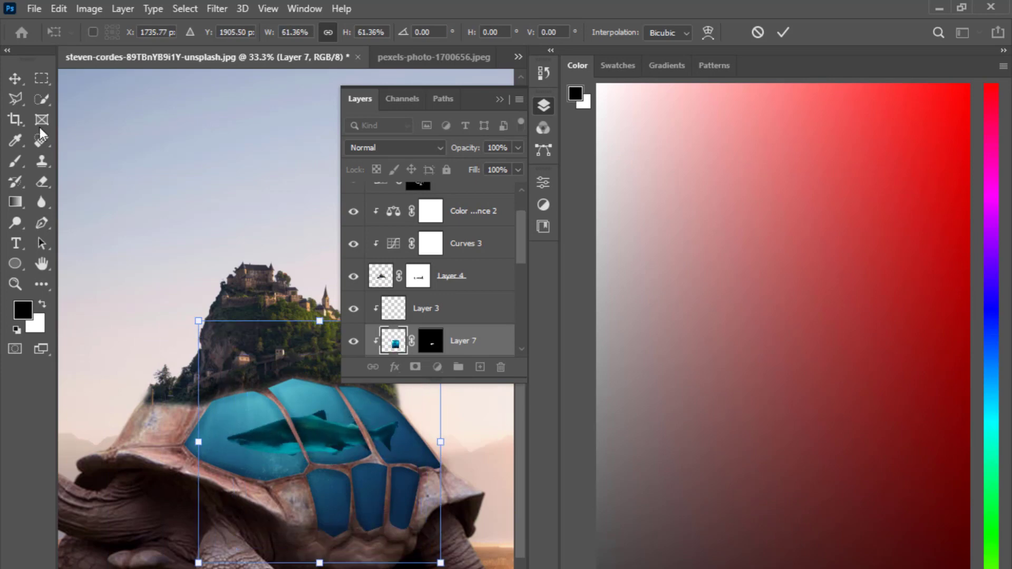
{"action": "key", "text": "Return"}
Set the shark layer's blend mode to Luminosity
{"action": "key", "text": "ctrl+minus"}
{"action": "key", "text": "ctrl+minus"}
{"action": "key", "text": "ctrl+plus"}
{"action": "key", "text": "ctrl+plus"}
{"action": "key", "text": "ctrl+plus"}
{"action": "key", "text": "ctrl+plus"}
{"action": "left_click_drag", "start_coordinate": [410, 540], "coordinate": [323, 405]}
{"action": "left_click", "coordinate": [395, 147]}
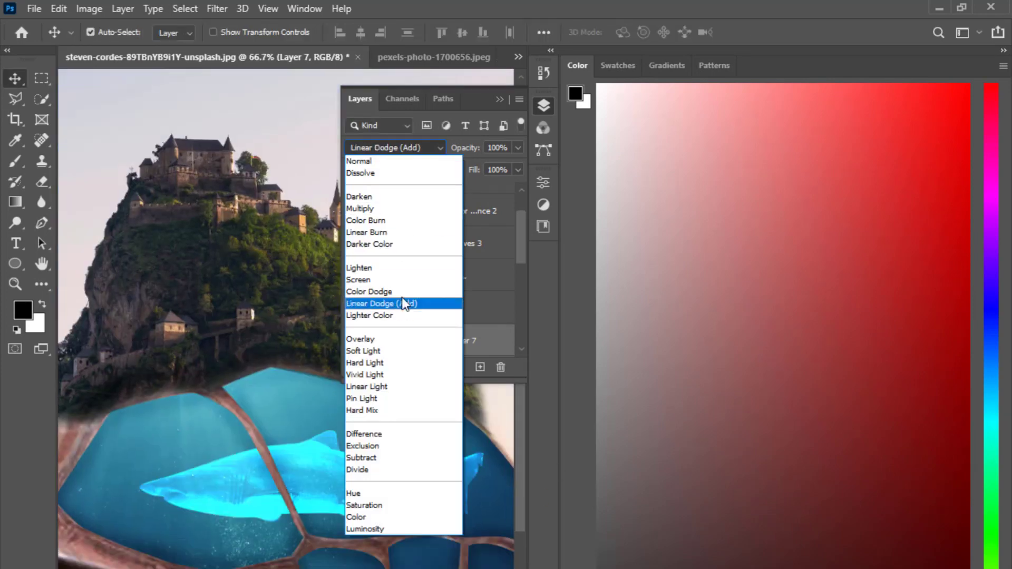
{"action": "left_click", "coordinate": [380, 529]}
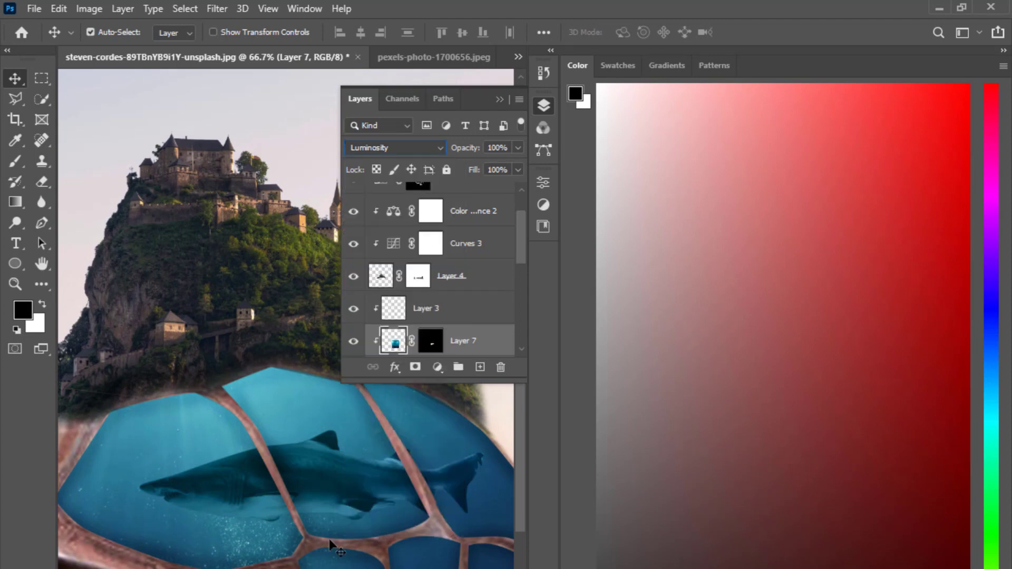
Examine how the shark blends into the shell plates and the whole composite at several magnifications
{"action": "key", "text": "ctrl+minus"}
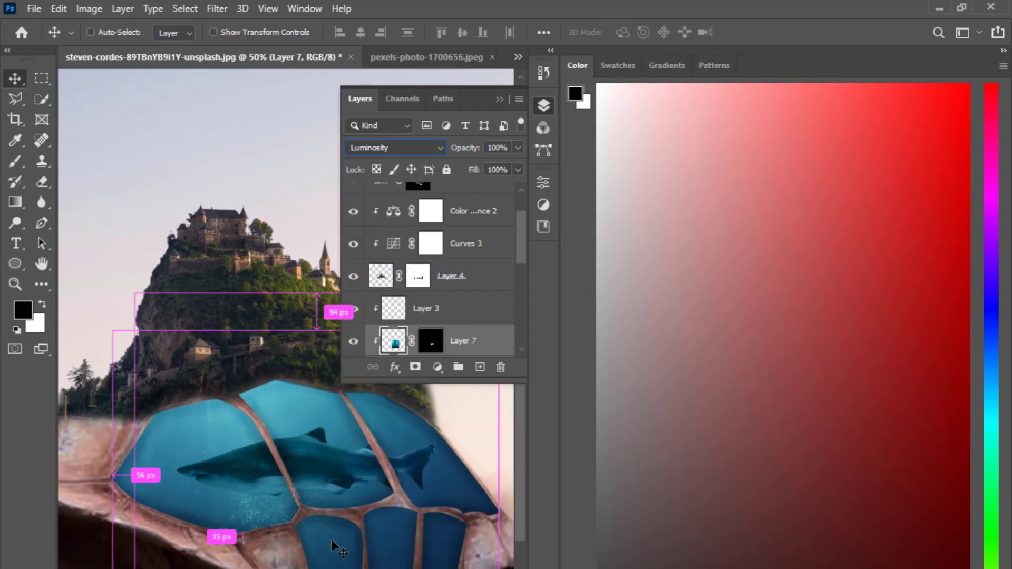
{"action": "key", "text": "ctrl+minus"}
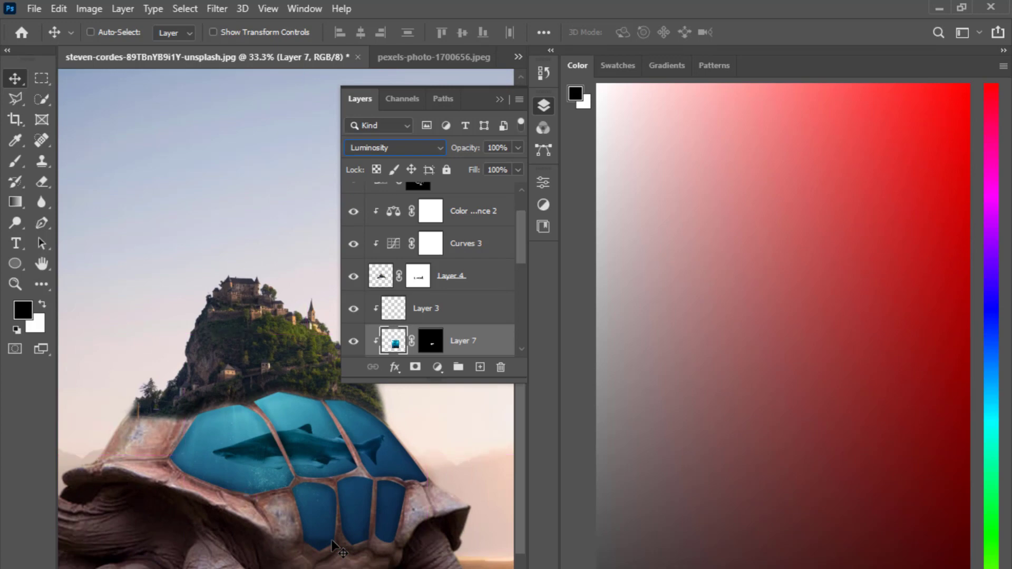
{"action": "key", "text": "ctrl+minus"}
{"action": "left_click", "coordinate": [333, 542]}
{"action": "left_click", "coordinate": [500, 99]}
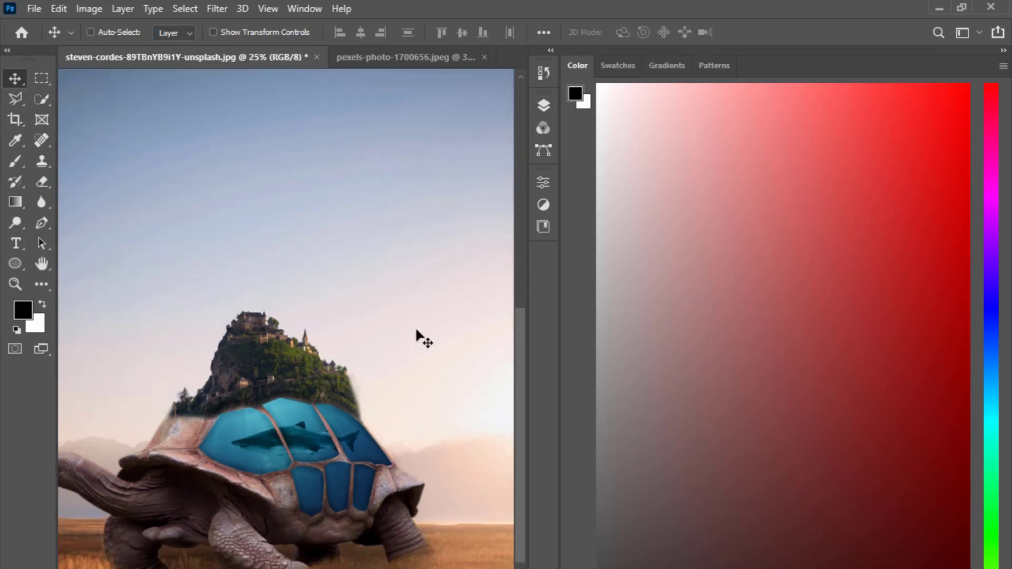
{"action": "key", "text": "ctrl+minus"}
{"action": "key", "text": "ctrl+minus"}
{"action": "key", "text": "ctrl+plus"}
{"action": "key", "text": "ctrl+plus"}
{"action": "key", "text": "ctrl+minus"}
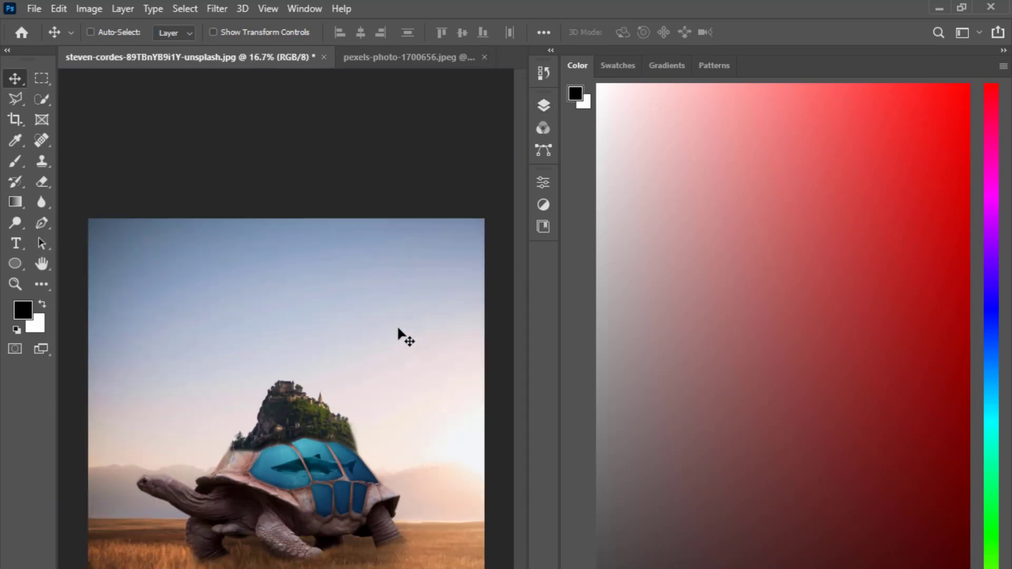
{"action": "key", "text": "ctrl+plus"}
{"action": "key", "text": "ctrl+plus"}
{"action": "key", "text": "ctrl+minus"}
{"action": "key", "text": "ctrl+minus"}
{"action": "key", "text": "ctrl+minus"}
Place the birds_07 image from the file browser into the composite, scaled down in the sky left of the castle
{"action": "key", "text": "alt+Tab"}
{"action": "left_click", "coordinate": [273, 93]}
{"action": "left_click_drag", "start_coordinate": [273, 94], "coordinate": [167, 355]}
{"action": "left_click_drag", "start_coordinate": [239, 388], "coordinate": [183, 354]}
{"action": "left_click_drag", "start_coordinate": [207, 413], "coordinate": [205, 478]}
{"action": "left_click_drag", "start_coordinate": [197, 386], "coordinate": [177, 363]}
{"action": "left_click", "coordinate": [13, 79]}
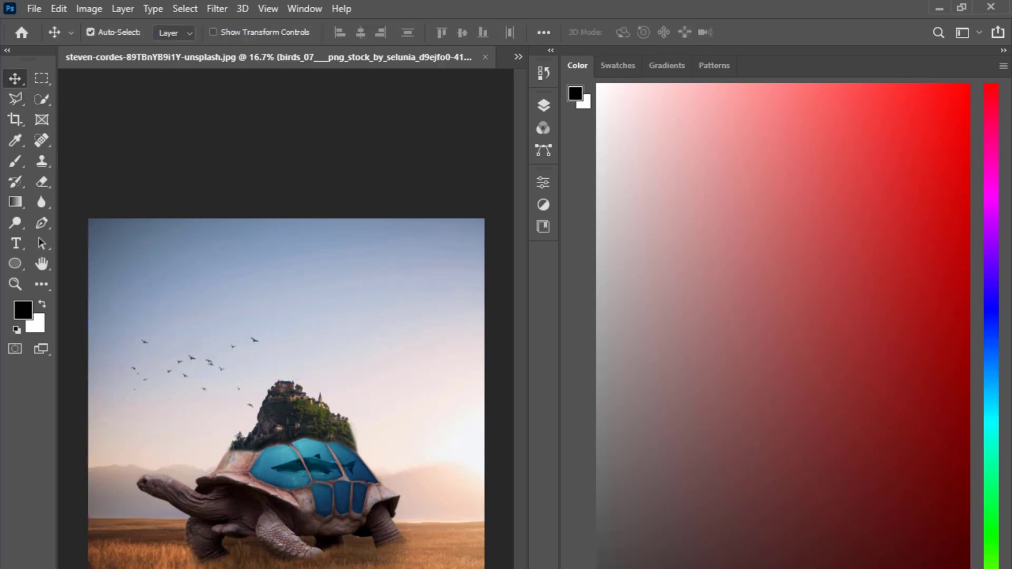
Place the birds_two image from the file browser into the sky right of the castle
{"action": "key", "text": "alt+Tab"}
{"action": "left_click_drag", "start_coordinate": [342, 124], "coordinate": [399, 345]}
{"action": "left_click", "coordinate": [15, 79]}
{"action": "key", "text": "ctrl+plus"}
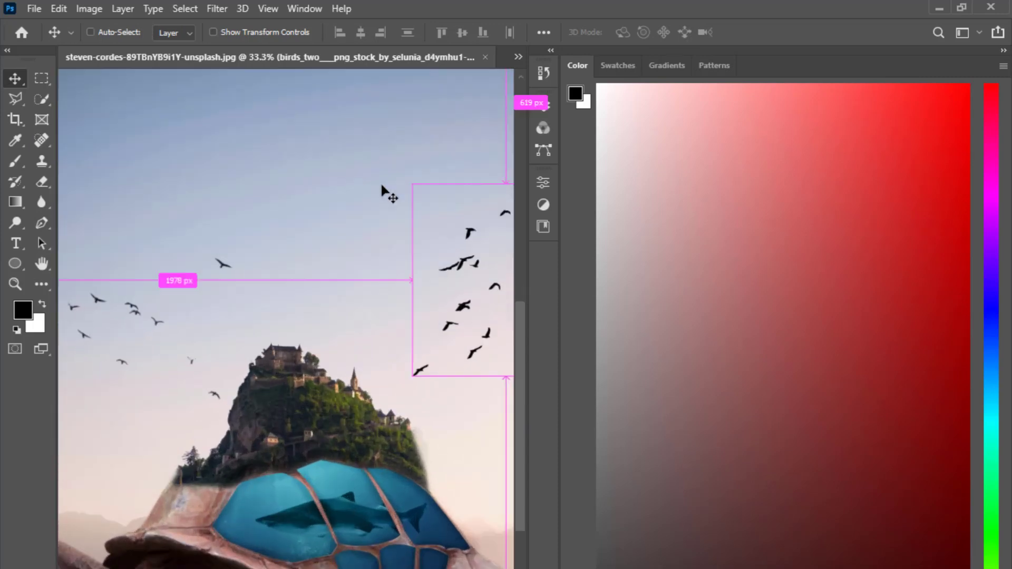
Add Layer 8 and paint a pale yellow glow behind the castle with a 500 px soft brush, blended as Lighter Color
{"action": "key", "text": "ctrl+plus"}
{"action": "scroll", "coordinate": [292, 355], "scroll_direction": "up", "scroll_amount": 2}
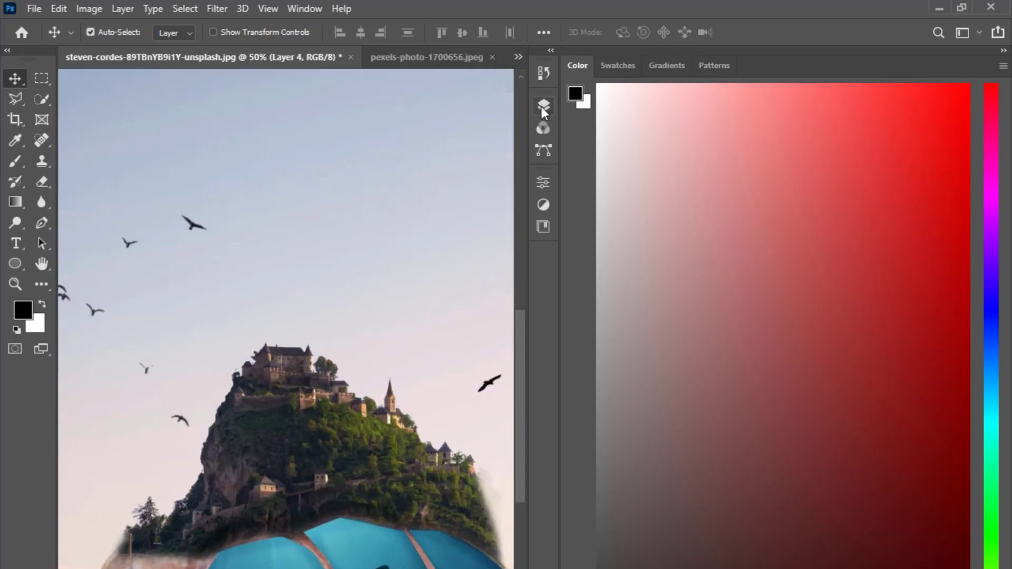
{"action": "left_click", "coordinate": [543, 106]}
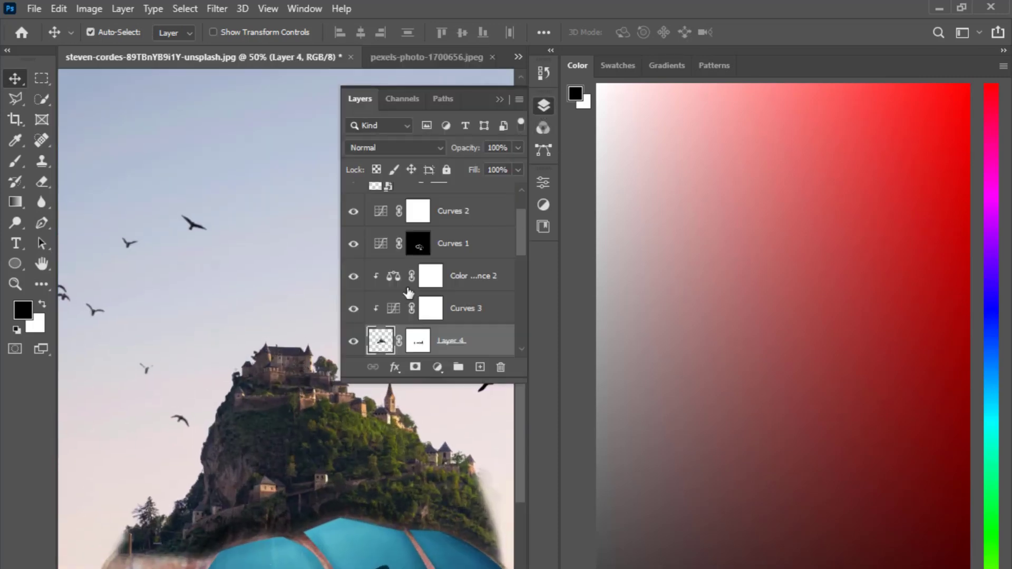
{"action": "scroll", "coordinate": [408, 292], "scroll_direction": "down", "scroll_amount": 2}
{"action": "left_click", "coordinate": [480, 366]}
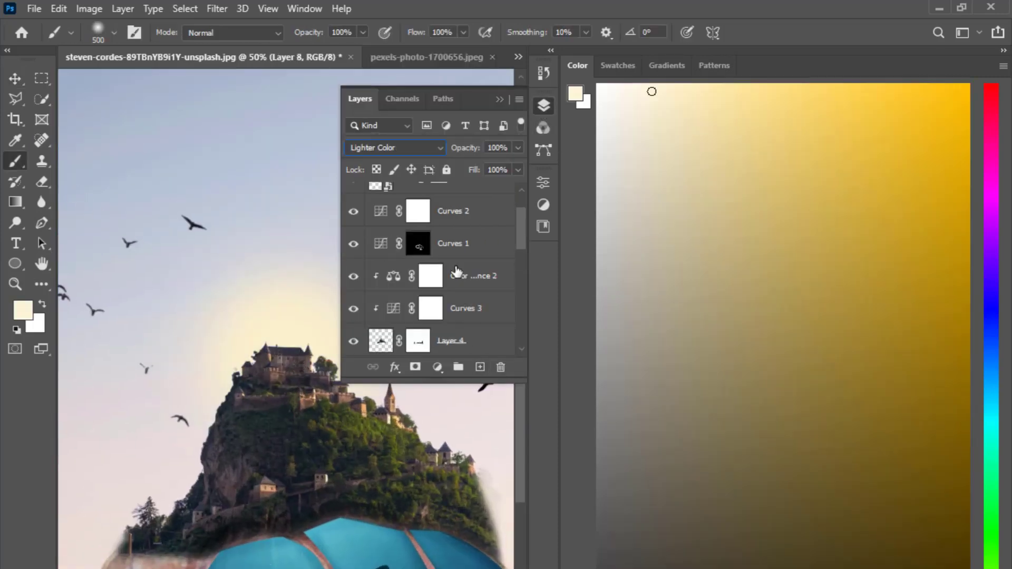
Add a layer above the castle's Color Balance 2, dab a stronger warm yellow glow over the castle with the soft brush, and blend it as Screen
{"action": "left_click", "coordinate": [465, 282]}
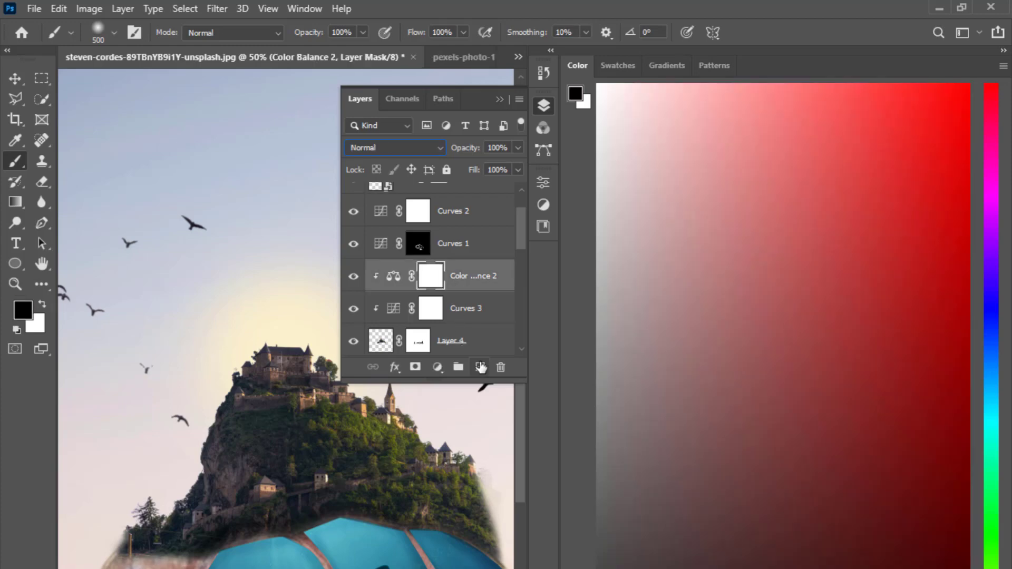
{"action": "left_click", "coordinate": [479, 367]}
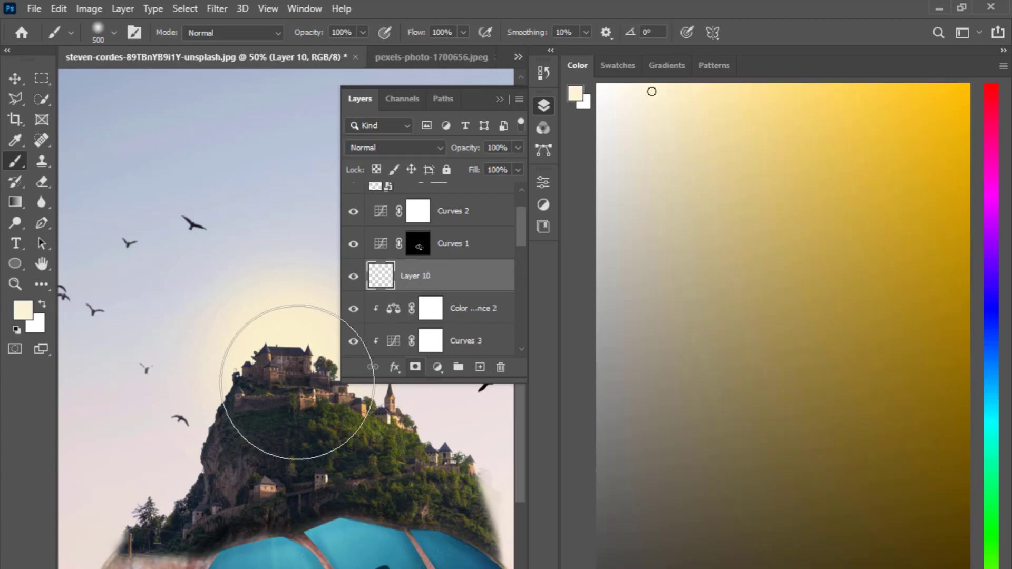
{"action": "left_click", "coordinate": [30, 310]}
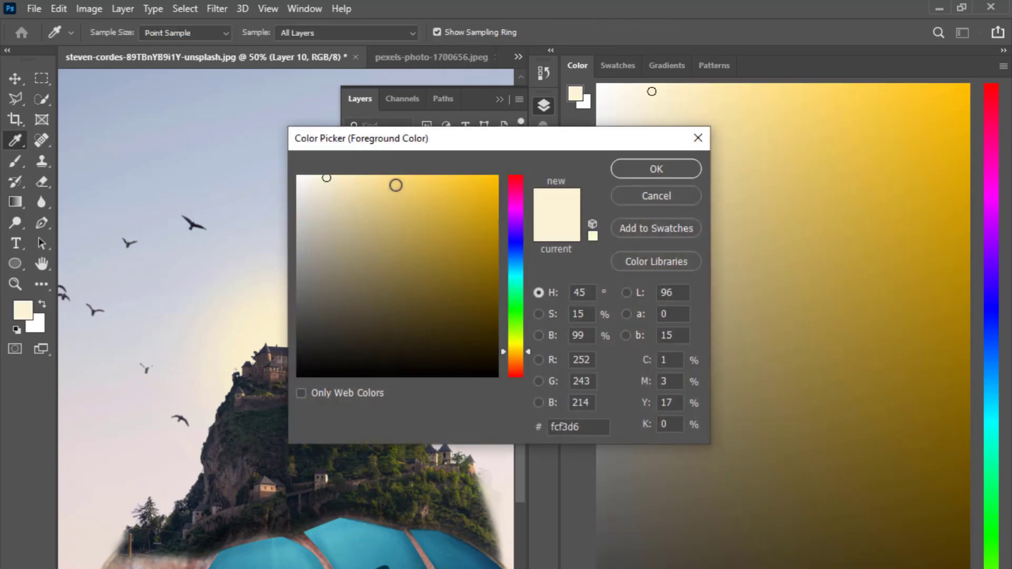
{"action": "left_click_drag", "start_coordinate": [395, 185], "coordinate": [405, 169]}
{"action": "left_click", "coordinate": [634, 169]}
{"action": "key", "text": "b"}
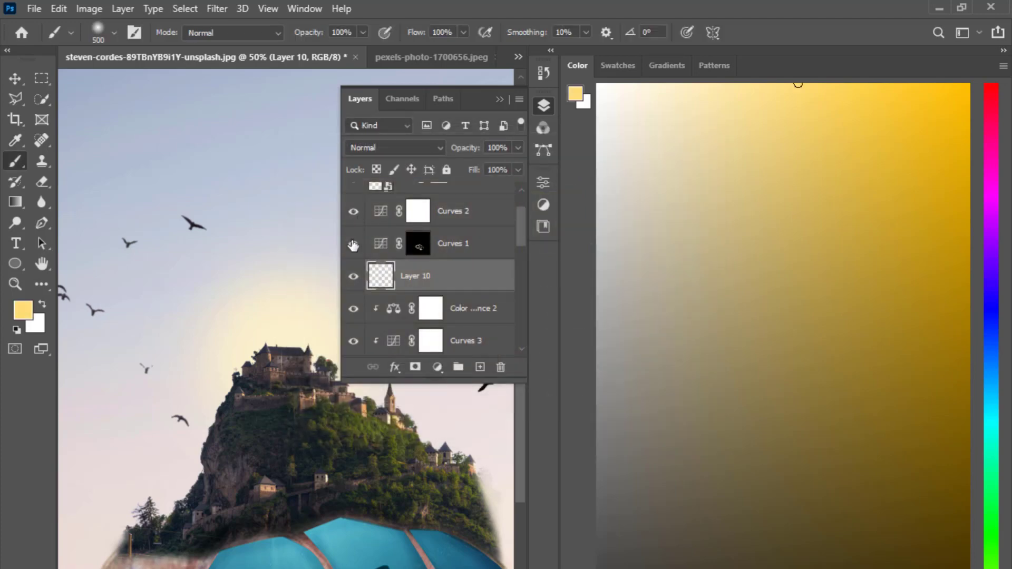
{"action": "left_click", "coordinate": [280, 363]}
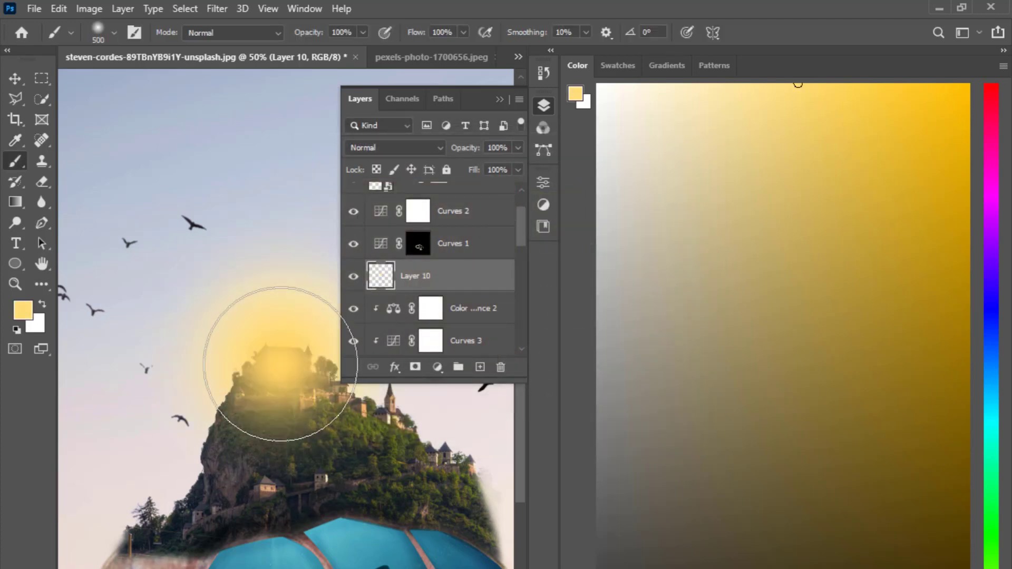
{"action": "left_click", "coordinate": [420, 148]}
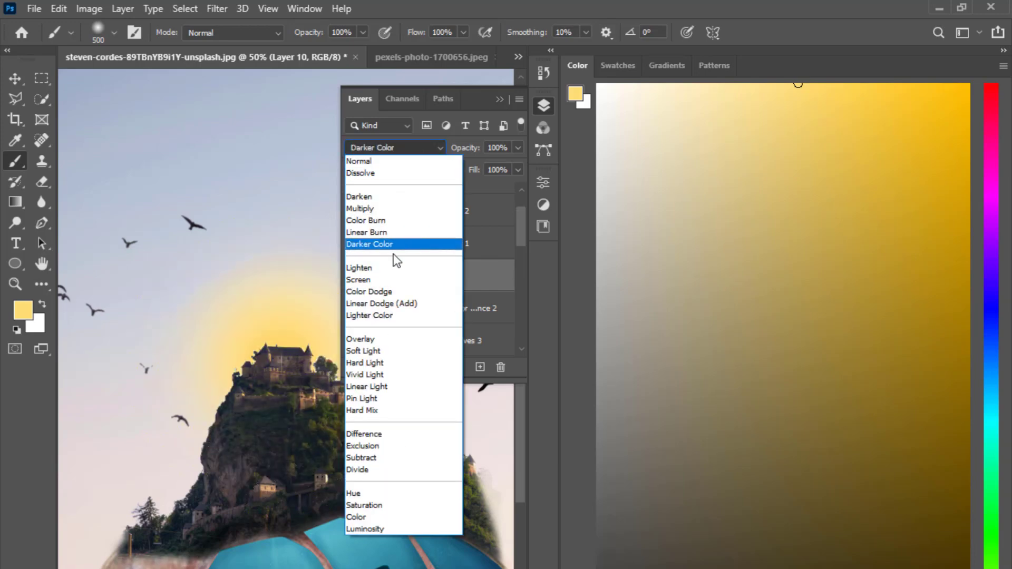
{"action": "left_click", "coordinate": [396, 282]}
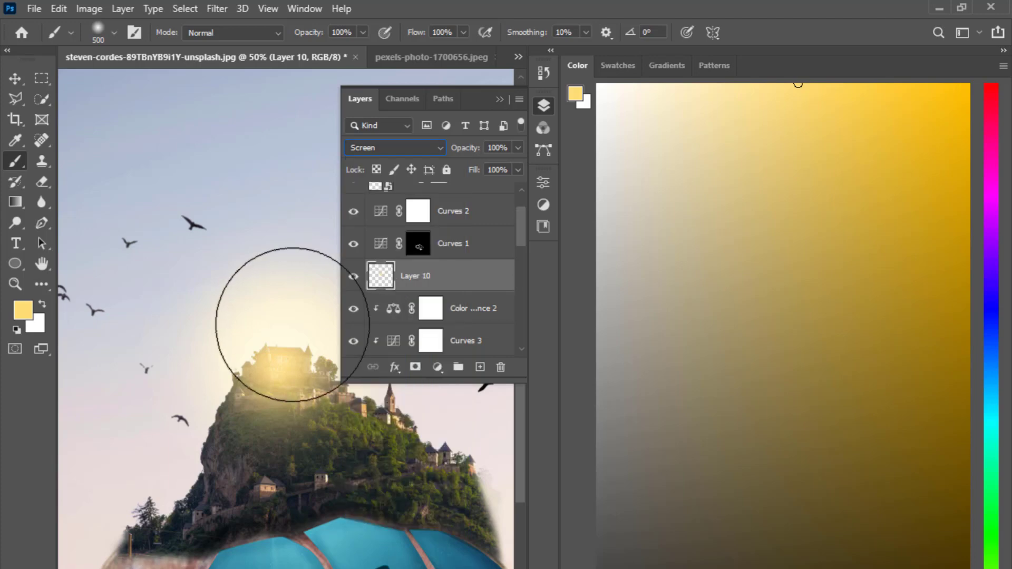
Add a Channel Mixer adjustment above the bird layers, with the Red output channel's red at +105% and its constant raised slightly
{"action": "scroll", "coordinate": [292, 324], "scroll_direction": "down", "scroll_amount": 4}
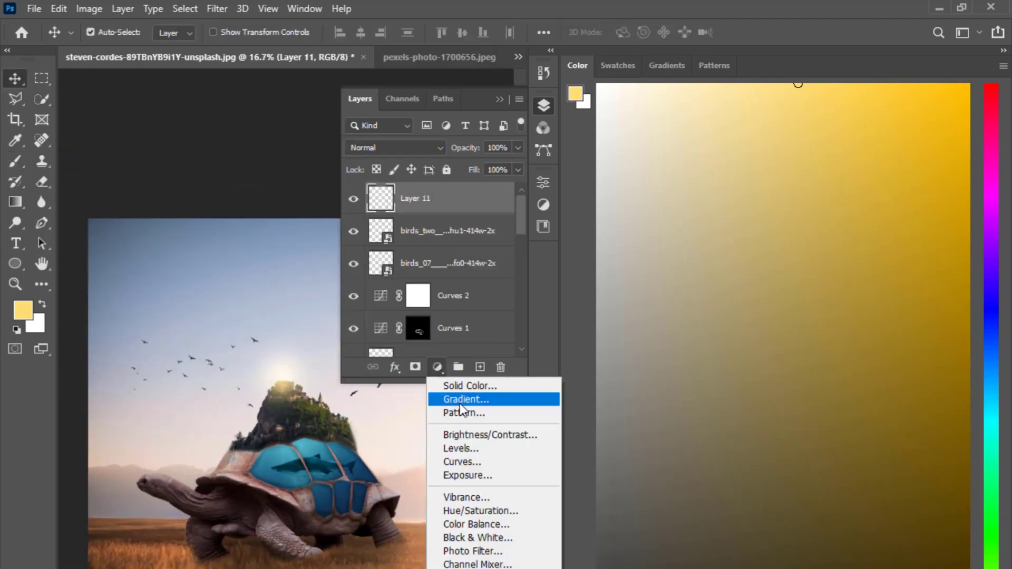
{"action": "left_click", "coordinate": [474, 563]}
{"action": "left_click_drag", "start_coordinate": [455, 308], "coordinate": [457, 309]}
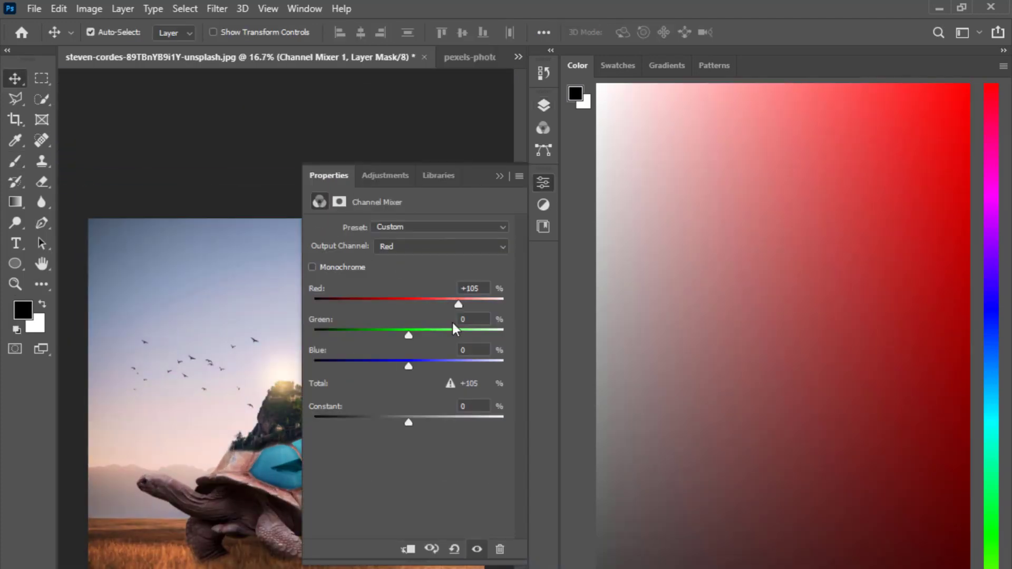
{"action": "left_click_drag", "start_coordinate": [408, 336], "coordinate": [406, 336]}
{"action": "left_click_drag", "start_coordinate": [408, 421], "coordinate": [414, 421]}
{"action": "left_click", "coordinate": [500, 176]}
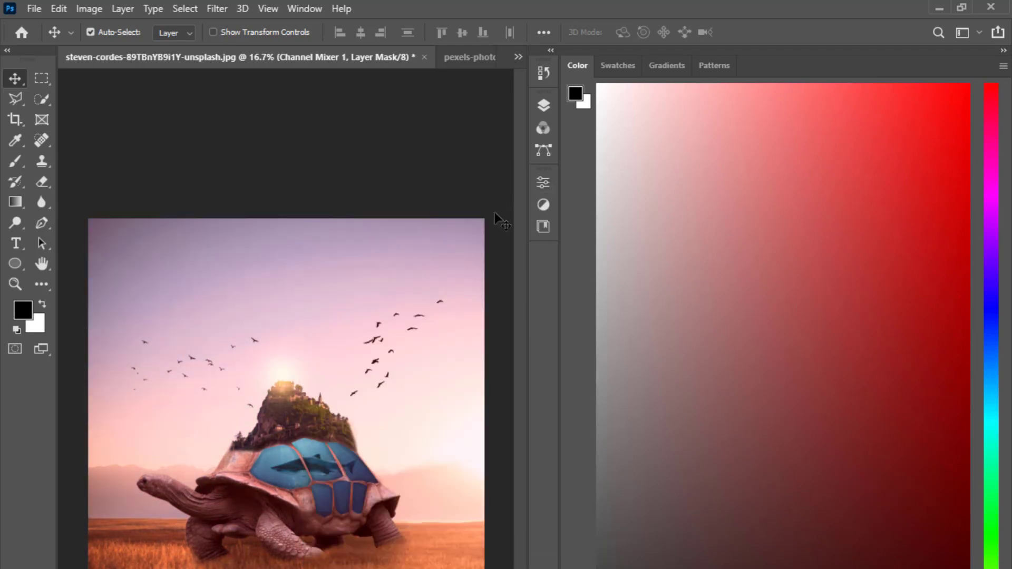
Set the Channel Mixer's constant back to 0 and compare the image with the adjustment hidden and shown
{"action": "left_click", "coordinate": [543, 183]}
{"action": "left_click_drag", "start_coordinate": [482, 404], "coordinate": [461, 404]}
{"action": "type", "text": "0"}
{"action": "left_click", "coordinate": [499, 176]}
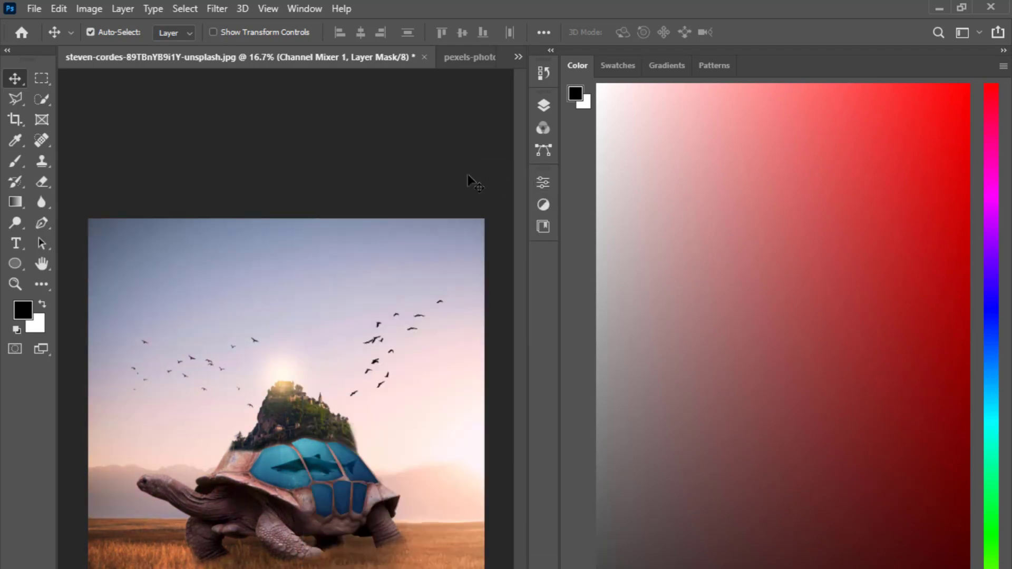
{"action": "left_click", "coordinate": [443, 139]}
{"action": "left_click", "coordinate": [543, 105]}
{"action": "left_click", "coordinate": [355, 196]}
{"action": "left_click", "coordinate": [355, 198]}
Add a new empty layer and a Photo Filter adjustment at the top of the layer stack to warm the whole composite
{"action": "left_click", "coordinate": [480, 367]}
{"action": "left_click", "coordinate": [438, 367]}
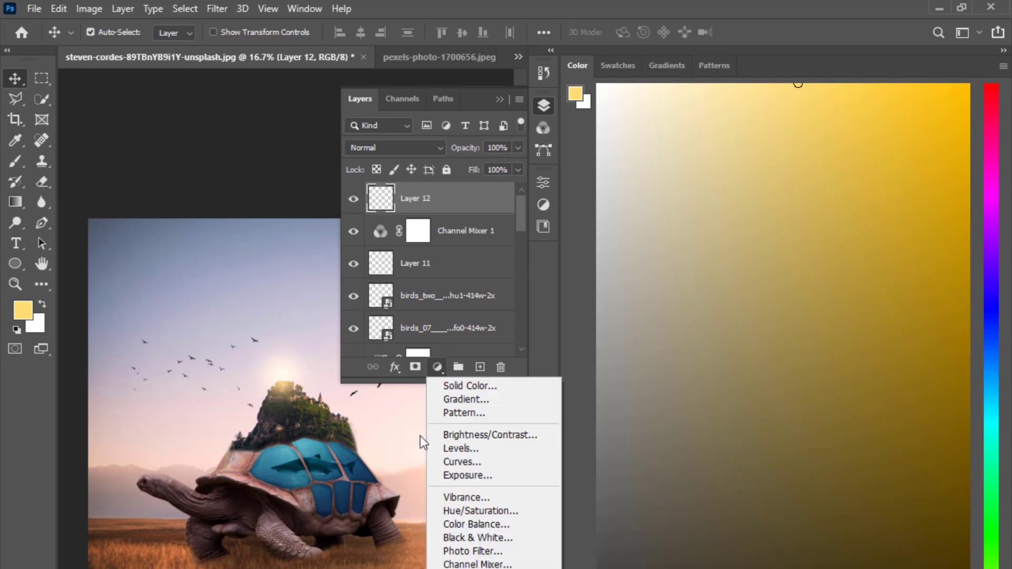
{"action": "left_click", "coordinate": [464, 552]}
{"action": "left_click", "coordinate": [500, 176]}
{"action": "left_click", "coordinate": [387, 178]}
Examine the warmed composite's overall colour at several magnifications
{"action": "key", "text": "ctrl+minus"}
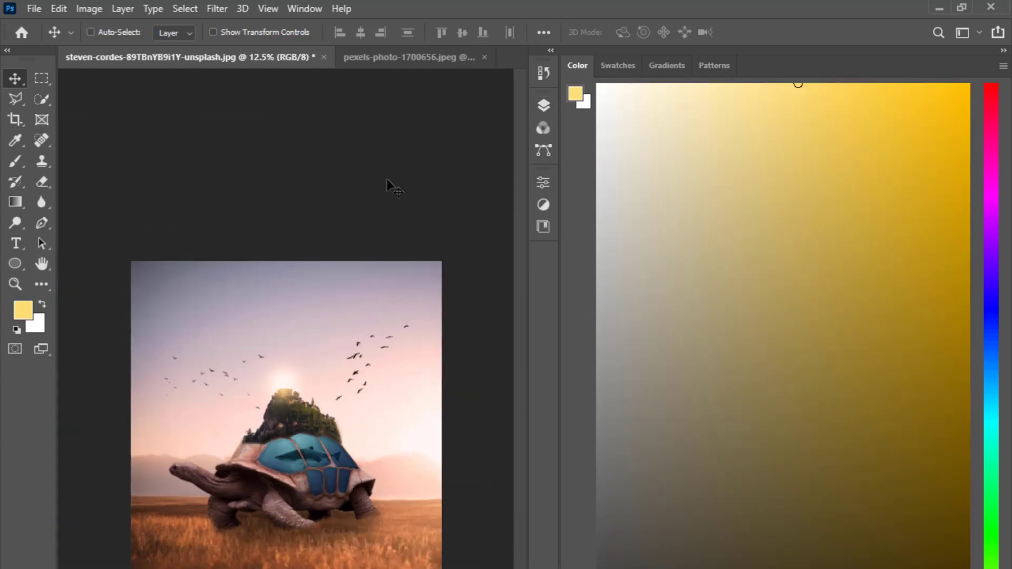
{"action": "key", "text": "ctrl+plus"}
{"action": "key", "text": "ctrl+plus"}
{"action": "key", "text": "ctrl+plus"}
{"action": "key", "text": "ctrl+minus"}
{"action": "key", "text": "ctrl+minus"}
{"action": "key", "text": "ctrl+minus"}
{"action": "key", "text": "ctrl+plus"}
{"action": "key", "text": "ctrl+plus"}
{"action": "key", "text": "ctrl+plus"}
{"action": "key", "text": "ctrl+minus"}
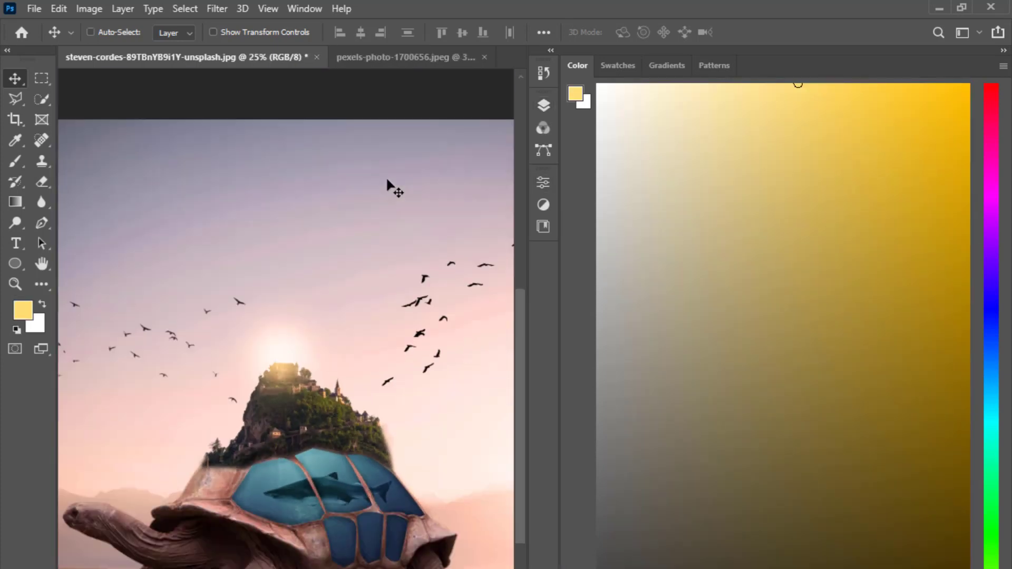
Add a new layer and a Levels adjustment above the tortoise's Color Balance 1, with black input 12 and midtone 0.88
{"action": "left_click", "coordinate": [385, 176], "text": "ctrl"}
{"action": "left_click", "coordinate": [543, 106]}
{"action": "scroll", "coordinate": [487, 268], "scroll_direction": "down", "scroll_amount": 5}
{"action": "scroll", "coordinate": [486, 268], "scroll_direction": "down", "scroll_amount": 3}
{"action": "left_click", "coordinate": [430, 239]}
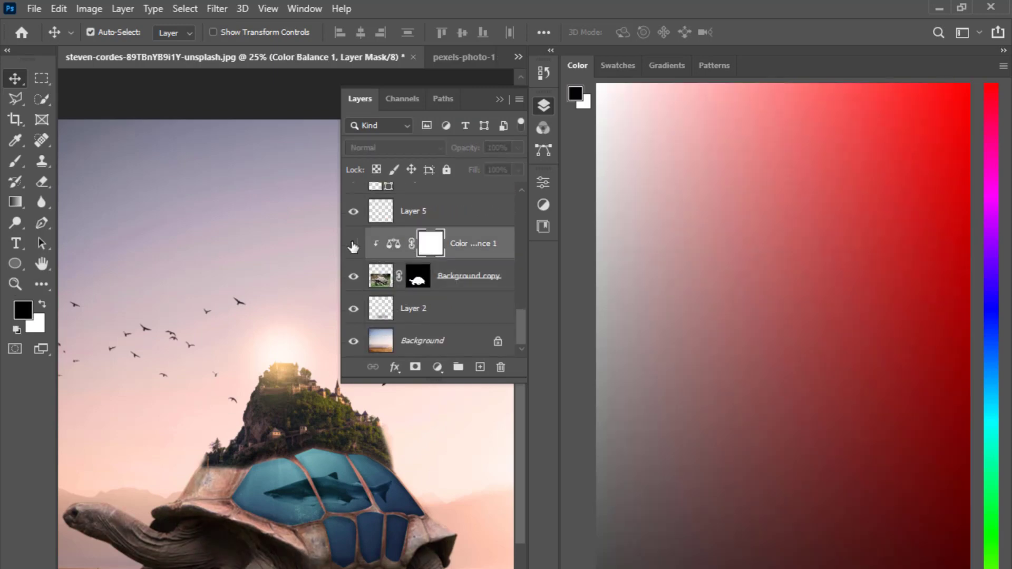
{"action": "left_click", "coordinate": [479, 367]}
{"action": "left_click", "coordinate": [437, 367]}
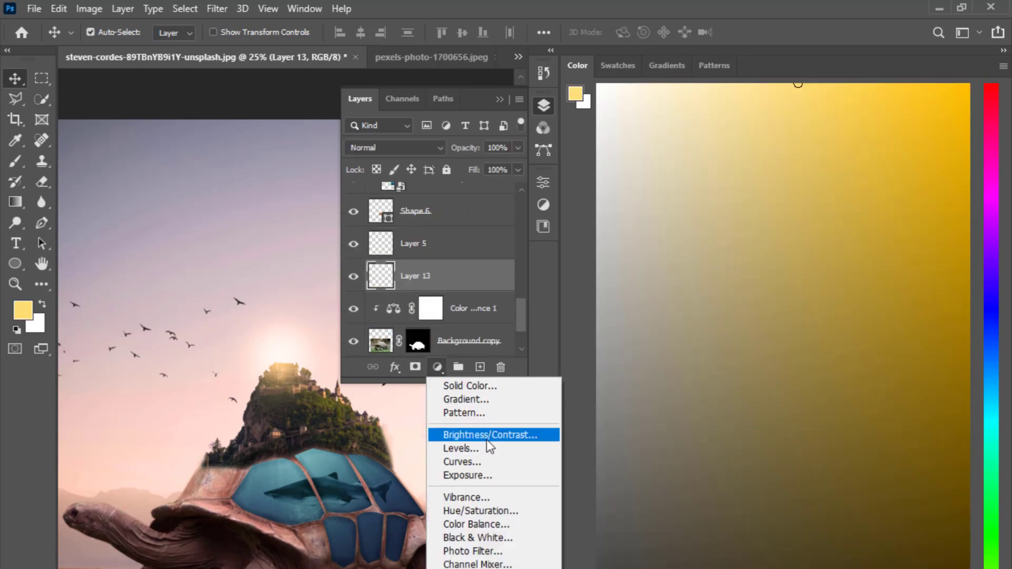
{"action": "left_click", "coordinate": [488, 447]}
{"action": "left_click_drag", "start_coordinate": [335, 343], "coordinate": [341, 344]}
{"action": "left_click_drag", "start_coordinate": [424, 343], "coordinate": [431, 344]}
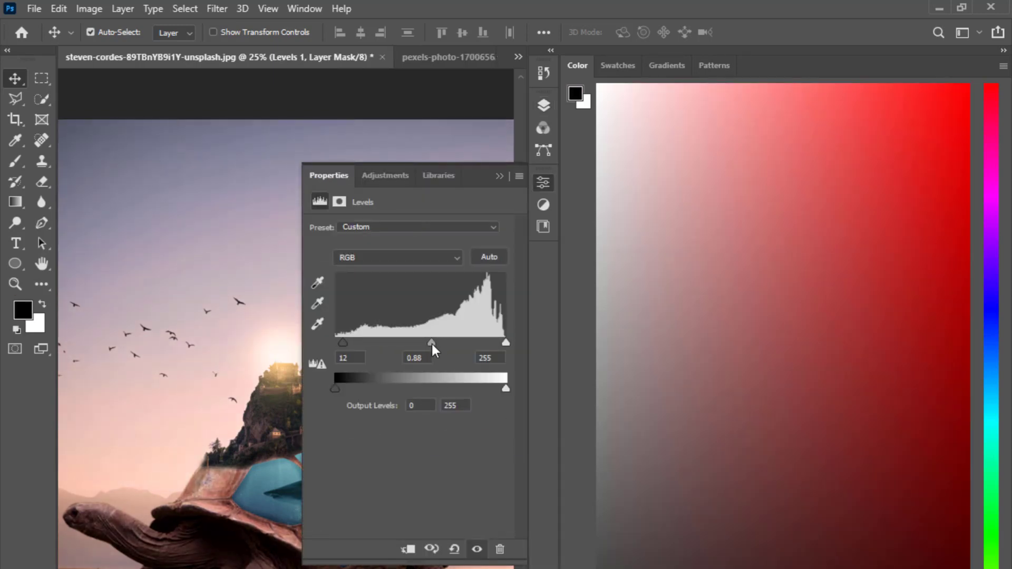
Refine the Levels adjustment to black input 21, midtone 1.00 and white input 243
{"action": "key", "text": "ctrl+minus"}
{"action": "mouse_move", "coordinate": [342, 342]}
{"action": "left_mouse_down"}
{"action": "mouse_move", "coordinate": [429, 344]}
{"action": "mouse_move", "coordinate": [343, 344]}
{"action": "left_mouse_up"}
{"action": "left_click_drag", "start_coordinate": [503, 345], "coordinate": [498, 345]}
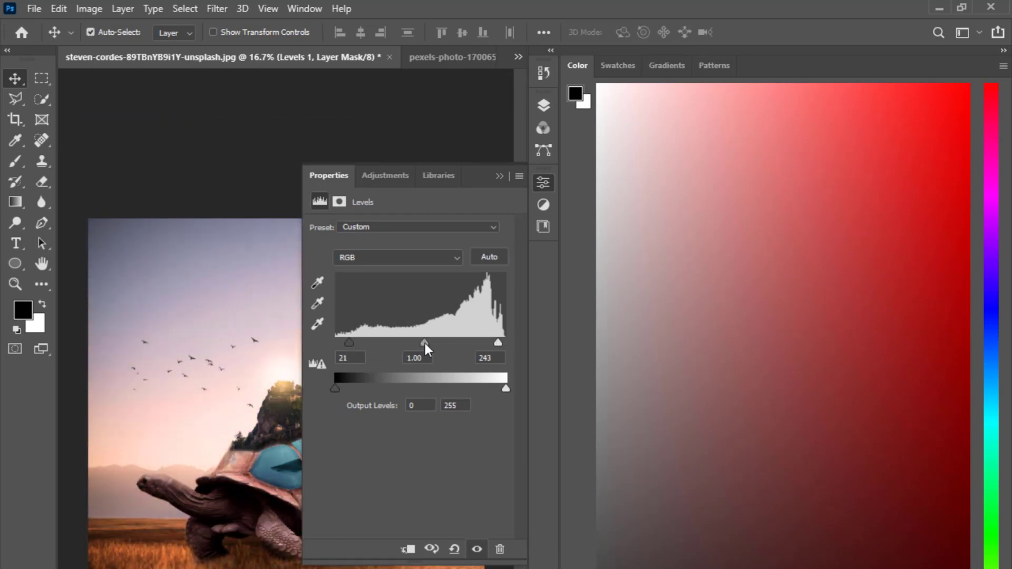
{"action": "left_click", "coordinate": [499, 176]}
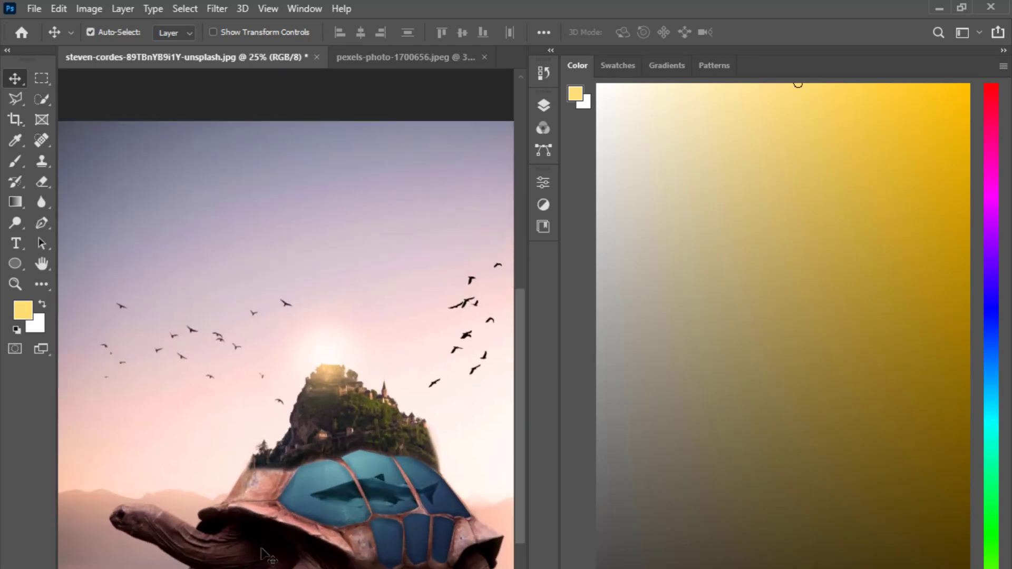
Darken the castle hill slightly through its clipped Curves 3 adjustment, with the curve point at input 144 and output 130
{"action": "left_click", "coordinate": [373, 400]}
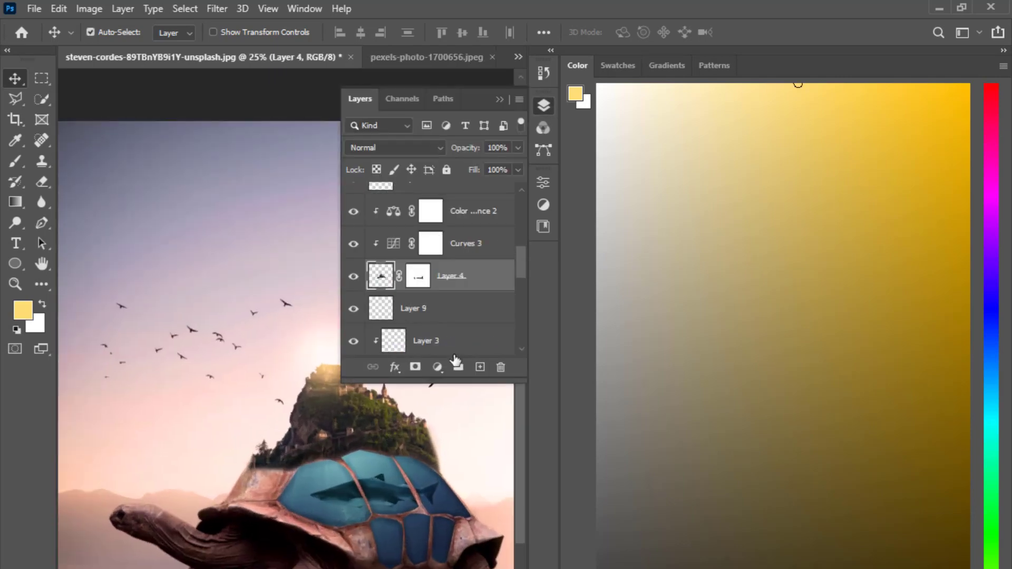
{"action": "scroll", "coordinate": [360, 247], "scroll_direction": "down", "scroll_amount": 5}
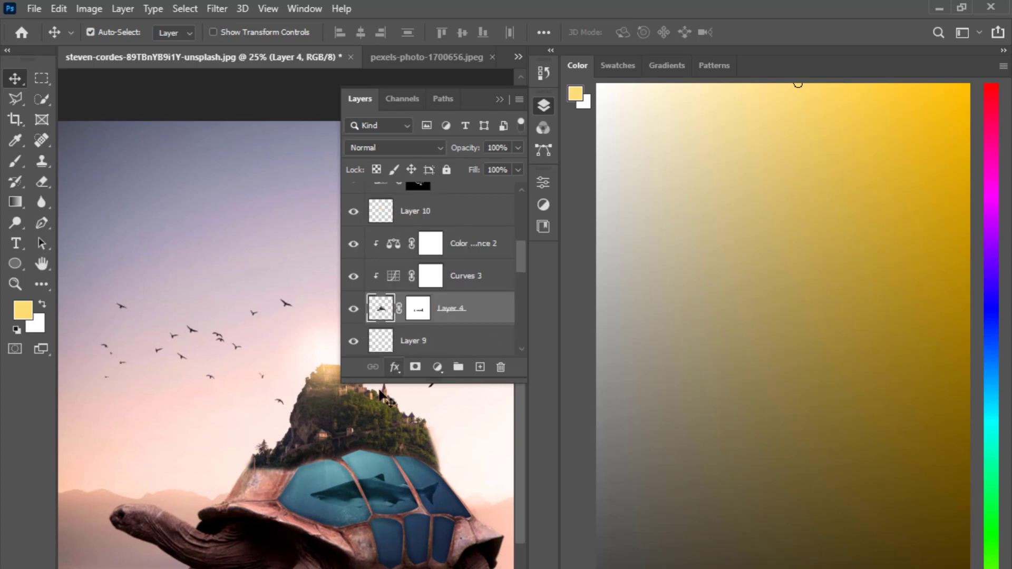
{"action": "left_click", "coordinate": [480, 367]}
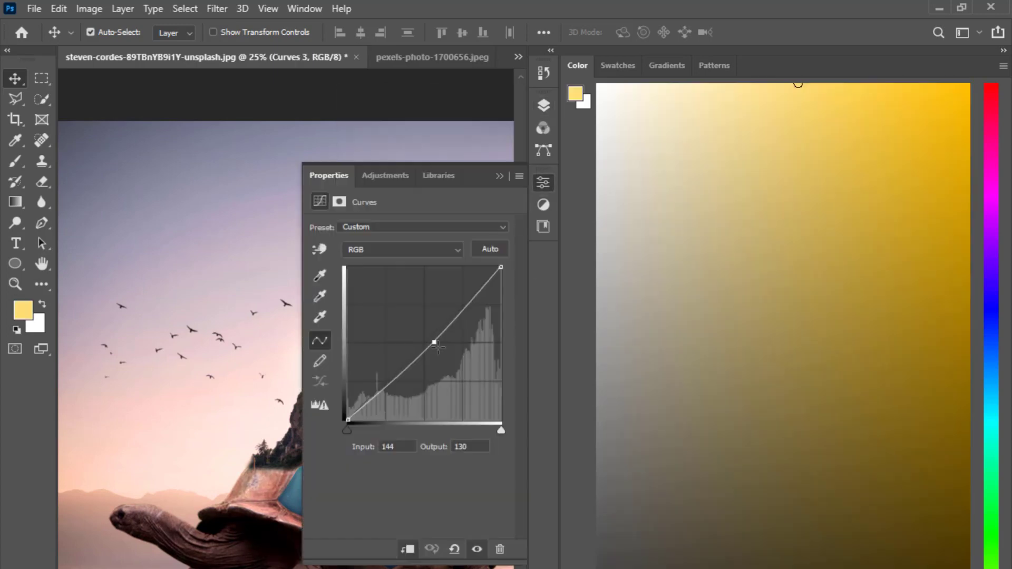
{"action": "left_click", "coordinate": [499, 175]}
Check the darkened castle hill against the sky and shell at several magnifications
{"action": "key", "text": "ctrl+minus"}
{"action": "key", "text": "ctrl+plus"}
{"action": "key", "text": "ctrl+minus"}
{"action": "key", "text": "ctrl+plus"}
{"action": "key", "text": "ctrl+plus"}
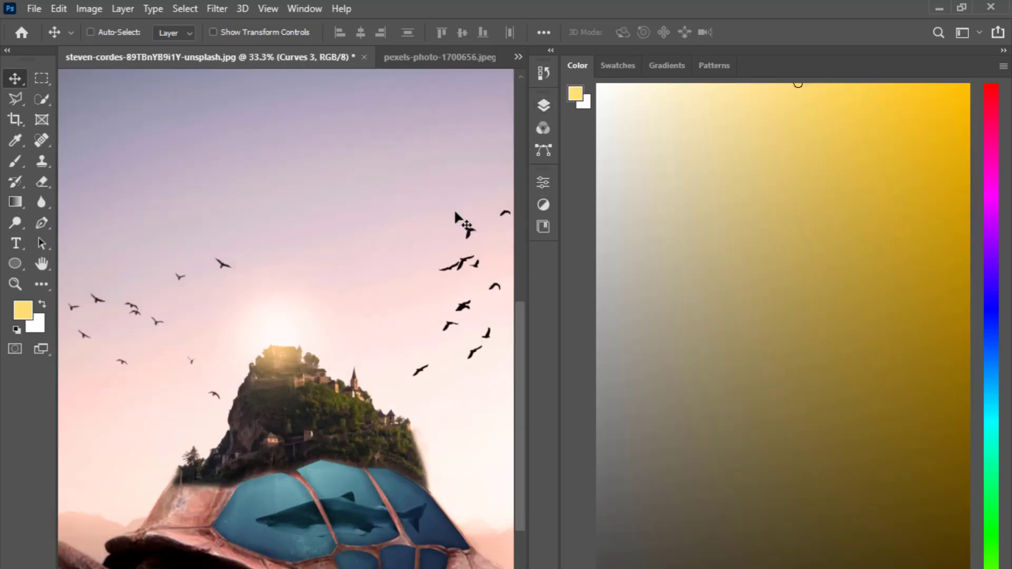
{"action": "key", "text": "ctrl+minus"}
{"action": "key", "text": "ctrl+minus"}
{"action": "key", "text": "ctrl+plus"}
Shift the tortoise's Color Balance 1 slightly toward cyan and go through its Shadows and other tone settings
{"action": "left_click_drag", "start_coordinate": [271, 340], "coordinate": [330, 286]}
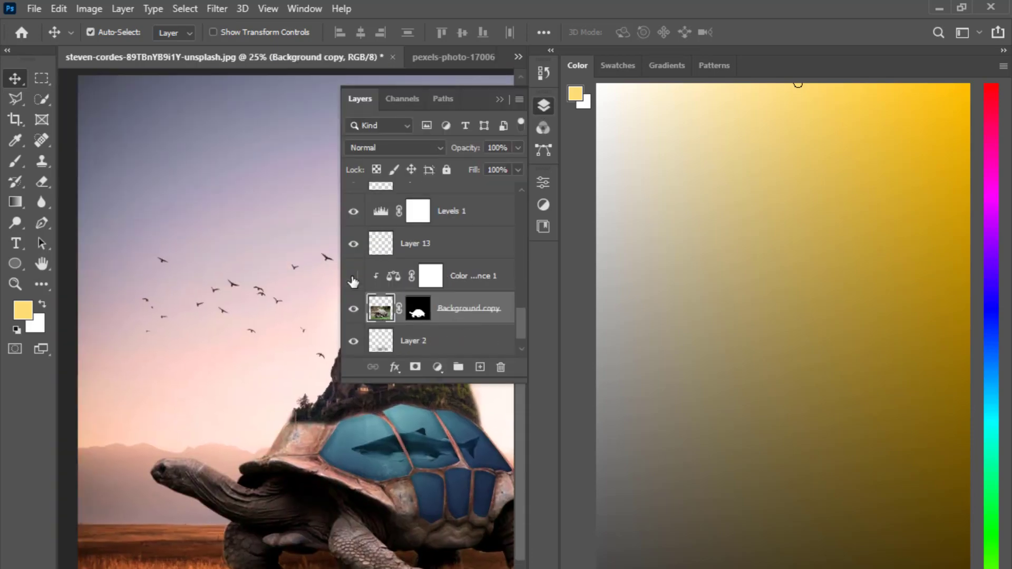
{"action": "key", "text": "ctrl+minus"}
{"action": "left_click", "coordinate": [430, 277]}
{"action": "left_click", "coordinate": [543, 182]}
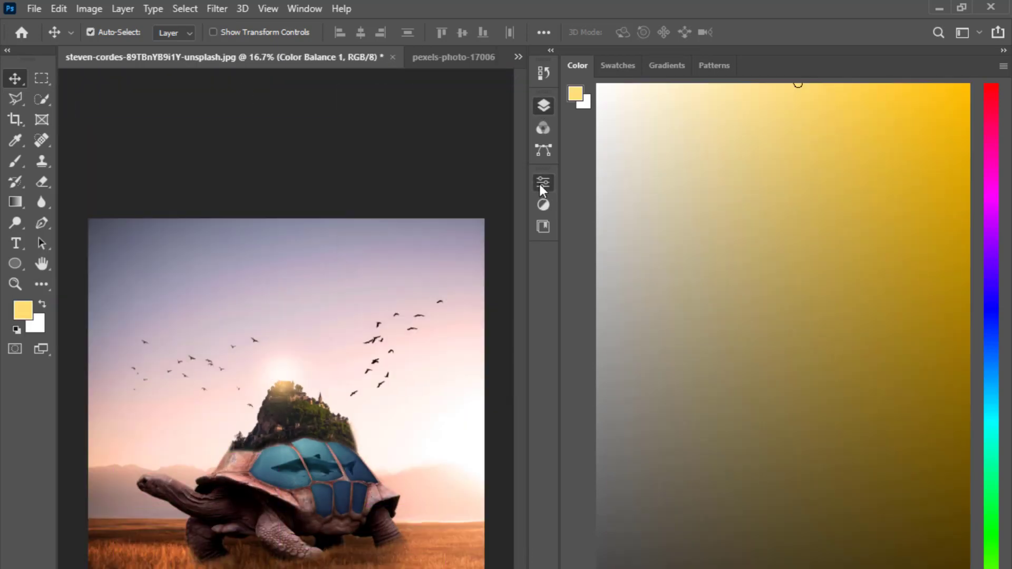
{"action": "left_click_drag", "start_coordinate": [396, 258], "coordinate": [392, 258]}
{"action": "left_click", "coordinate": [393, 229]}
{"action": "left_click", "coordinate": [393, 244]}
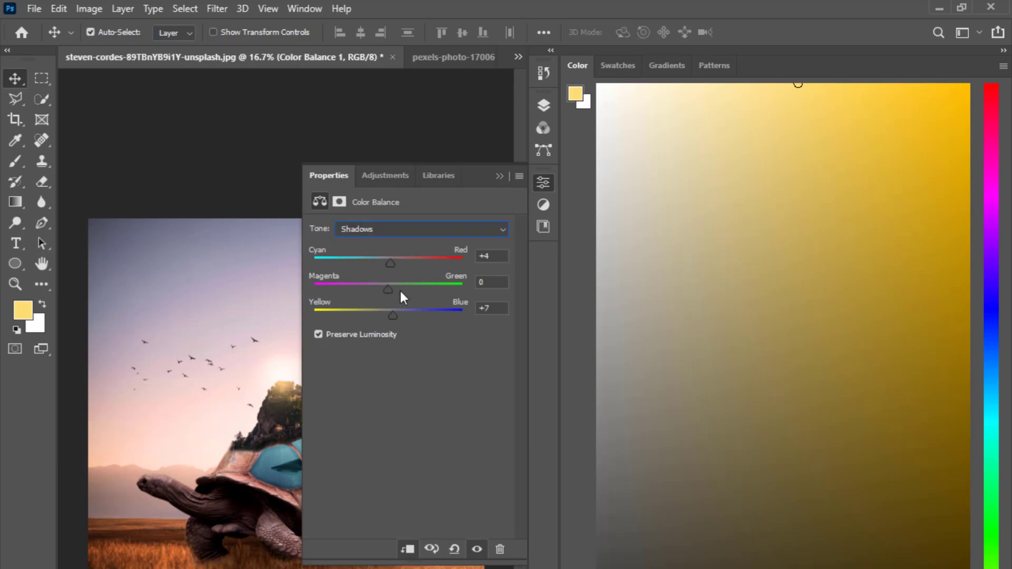
{"action": "left_click", "coordinate": [406, 229]}
{"action": "left_click", "coordinate": [393, 264]}
{"action": "left_click", "coordinate": [499, 175]}
Inspect the finished tortoise composite as a whole and in close-up for a final check
{"action": "key", "text": "ctrl+minus"}
{"action": "key", "text": "ctrl+plus"}
{"action": "key", "text": "ctrl+plus"}
{"action": "key", "text": "ctrl+plus"}
{"action": "key", "text": "ctrl+minus"}
{"action": "key", "text": "ctrl+minus"}
{"action": "key", "text": "ctrl+plus"}
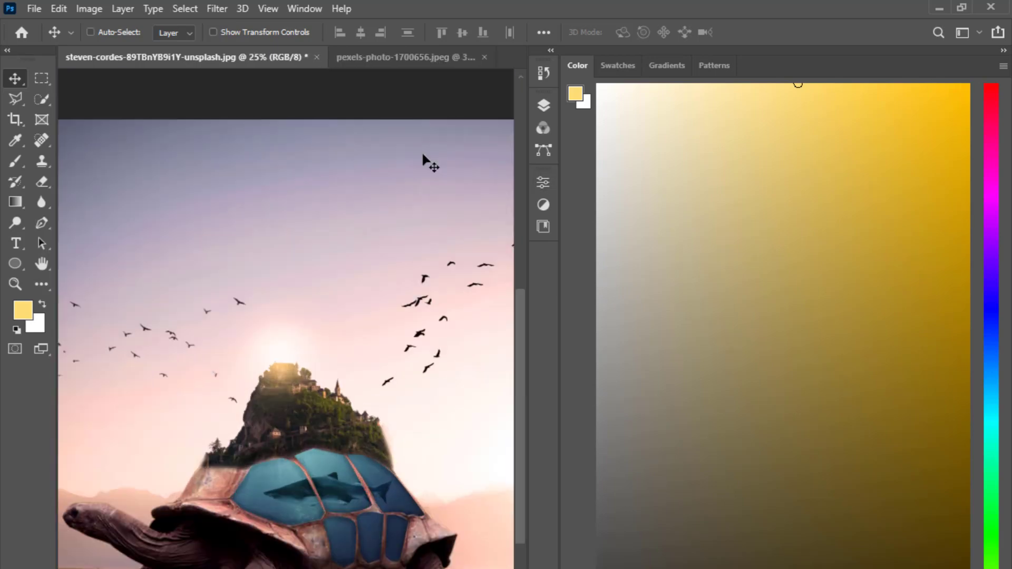
{"action": "key", "text": "ctrl+minus"}
{"action": "key", "text": "ctrl+plus"}
{"action": "key", "text": "ctrl+plus"}
{"action": "key", "text": "ctrl+plus"}
{"action": "key", "text": "ctrl+minus"}
{"action": "key", "text": "ctrl+minus"}
{"action": "key", "text": "ctrl+minus"}
{"action": "key", "text": "ctrl+plus"}
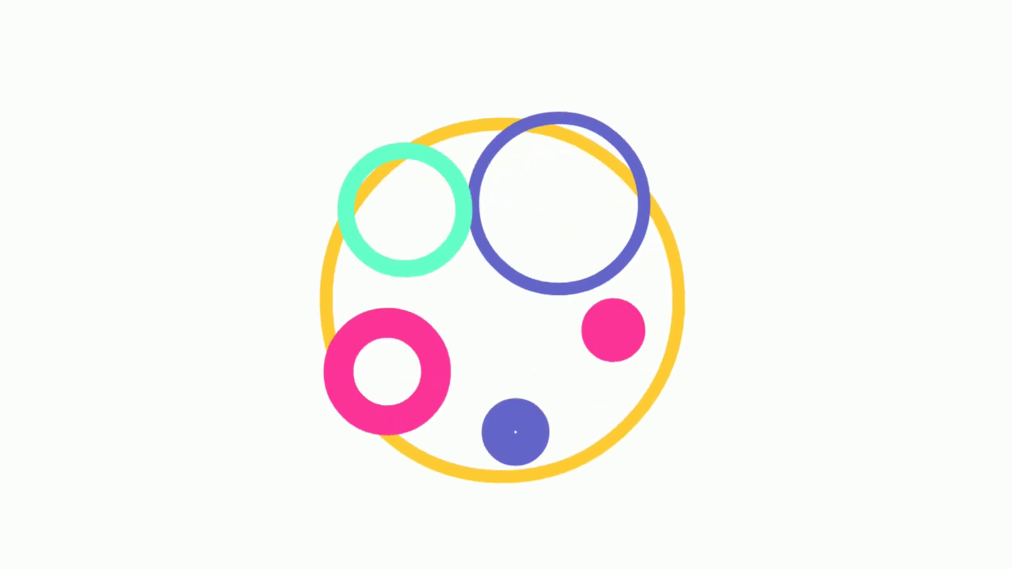